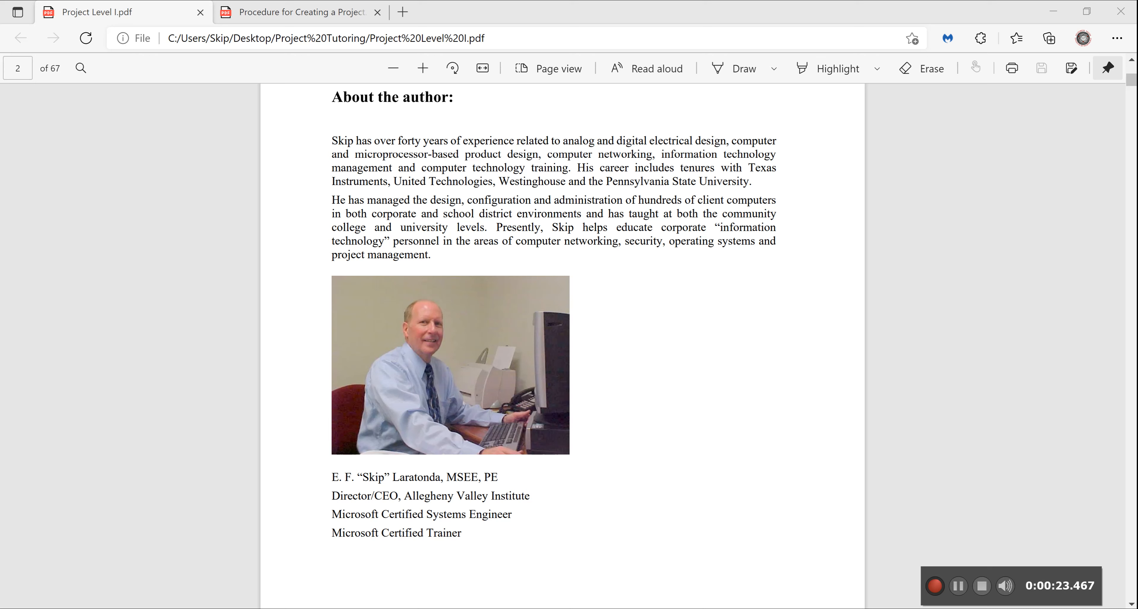
Step: Look through the cover page, author page and table of contents of the Project Level I course PDF
{"action": "mouse_move", "coordinate": [701, 608]}
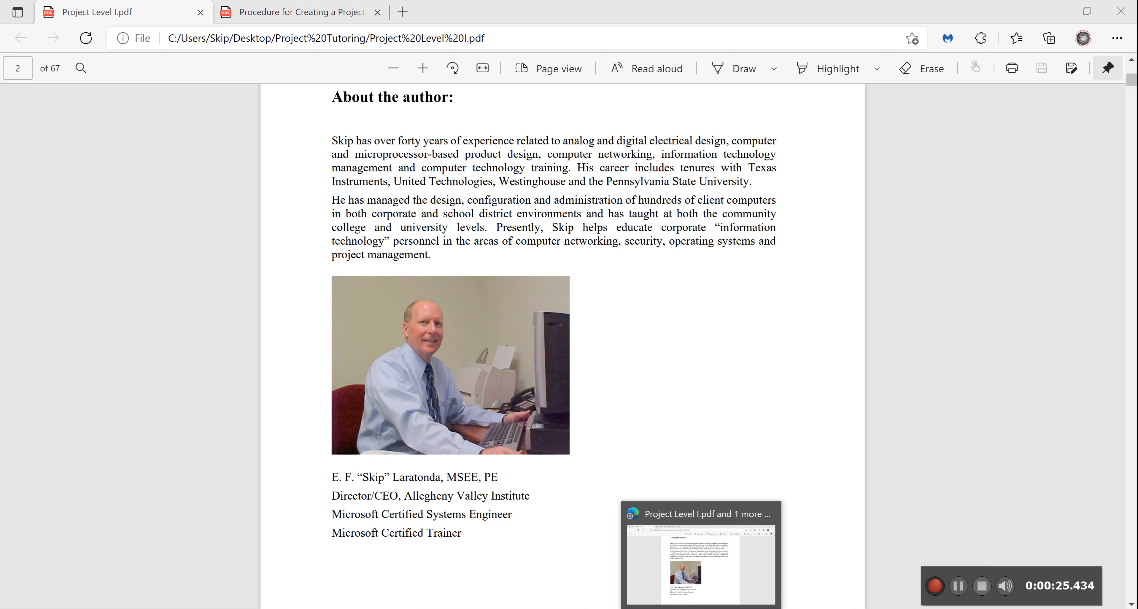
{"action": "scroll", "coordinate": [563, 344], "scroll_direction": "up", "scroll_amount": 3}
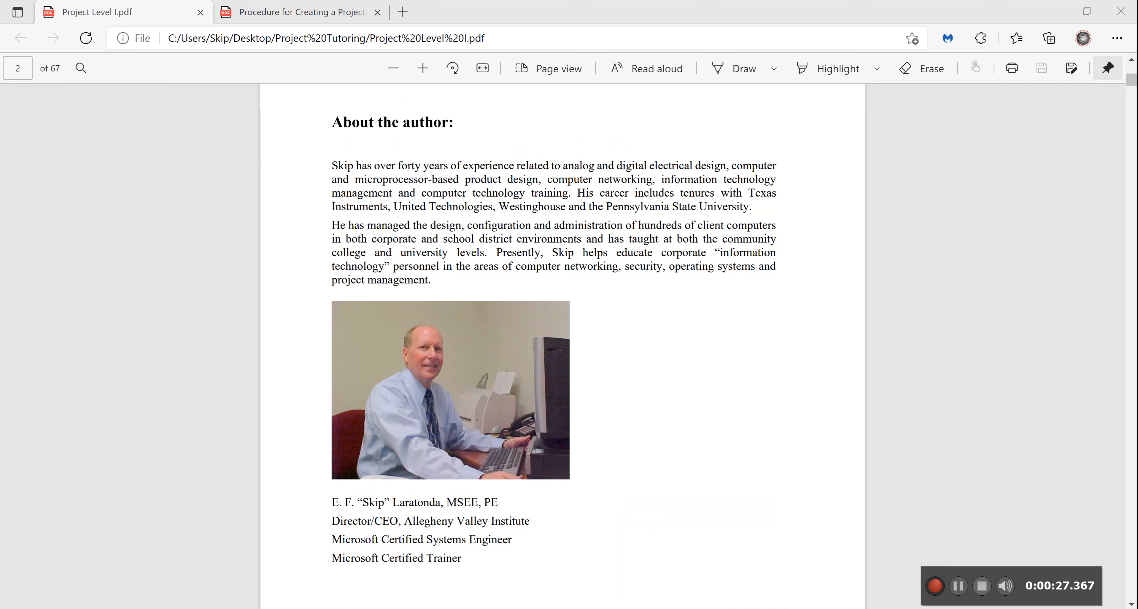
{"action": "scroll", "coordinate": [563, 345], "scroll_direction": "up", "scroll_amount": 10}
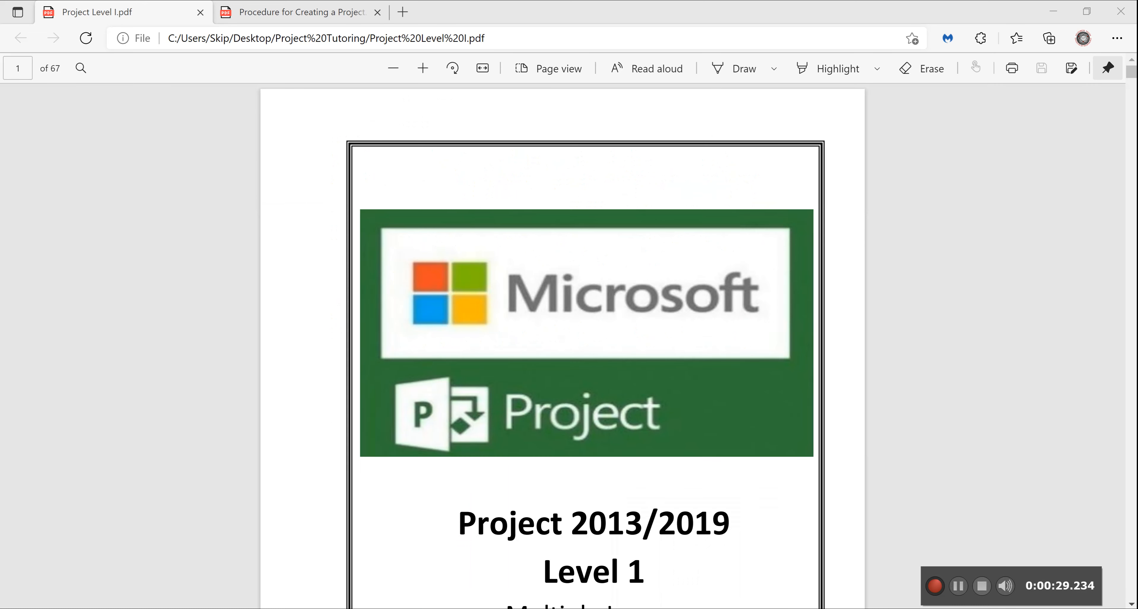
{"action": "scroll", "coordinate": [563, 345], "scroll_direction": "down", "scroll_amount": 2}
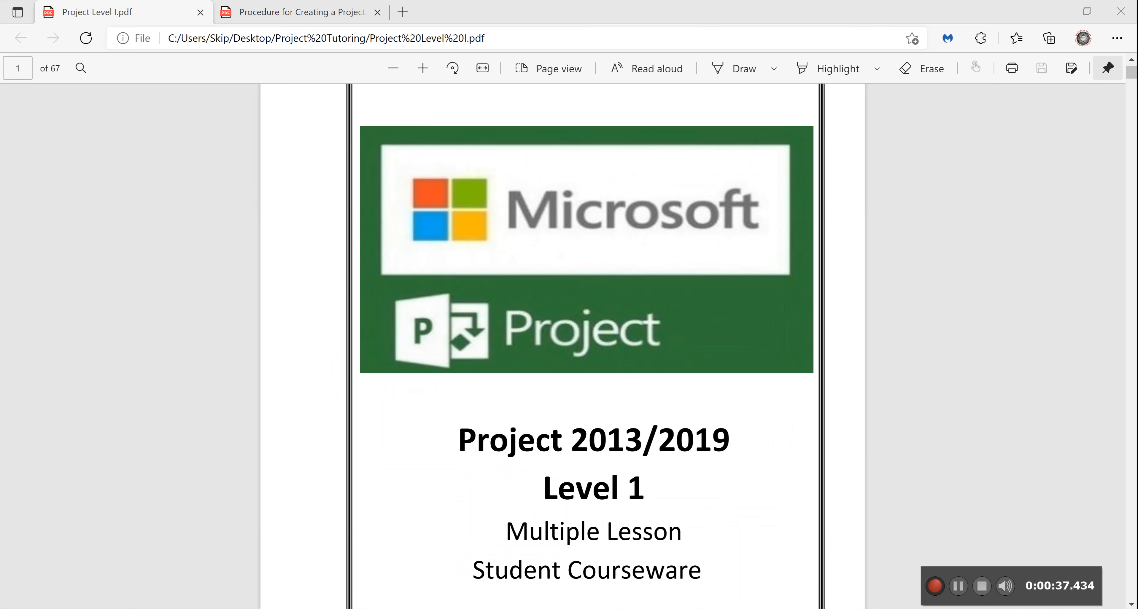
{"action": "scroll", "coordinate": [563, 345], "scroll_direction": "down", "scroll_amount": 2}
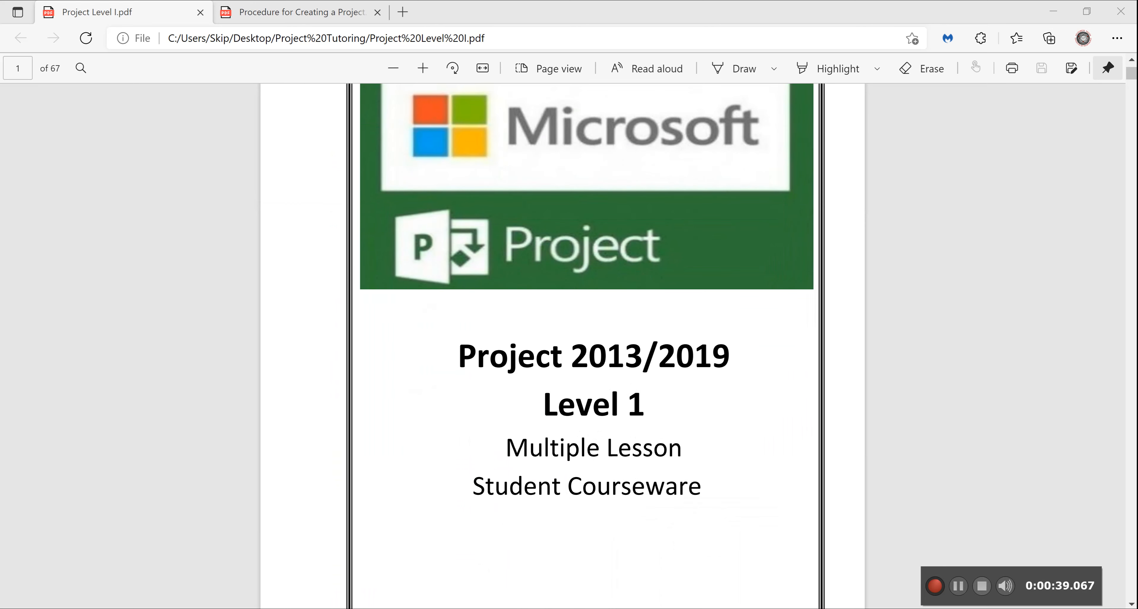
{"action": "scroll", "coordinate": [562, 345], "scroll_direction": "down", "scroll_amount": 15}
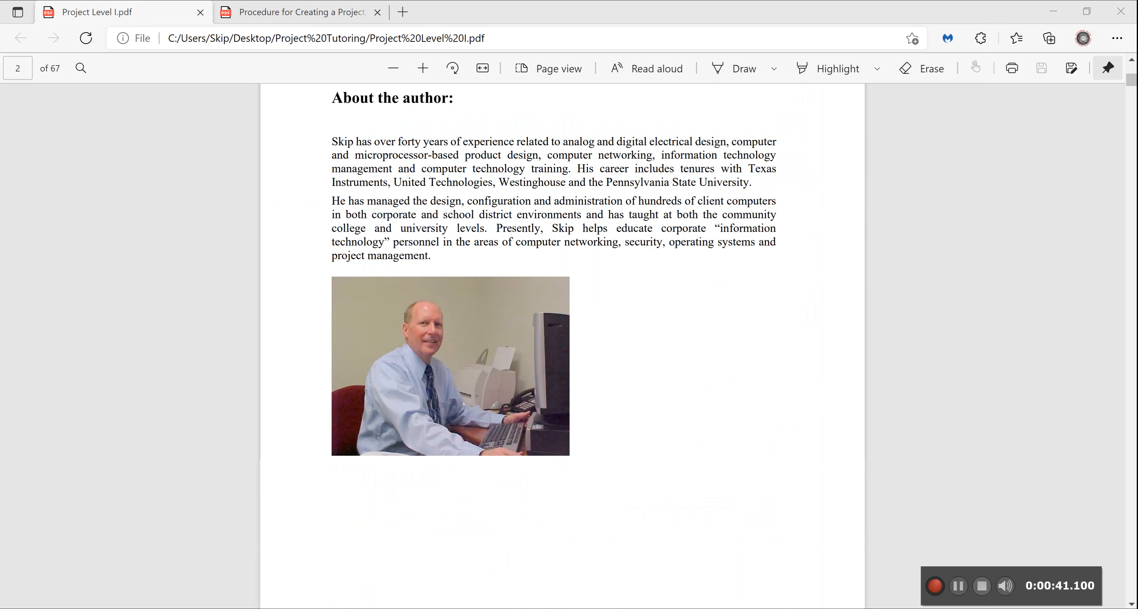
{"action": "scroll", "coordinate": [563, 345], "scroll_direction": "down", "scroll_amount": 15}
{"action": "scroll", "coordinate": [562, 345], "scroll_direction": "down", "scroll_amount": 15}
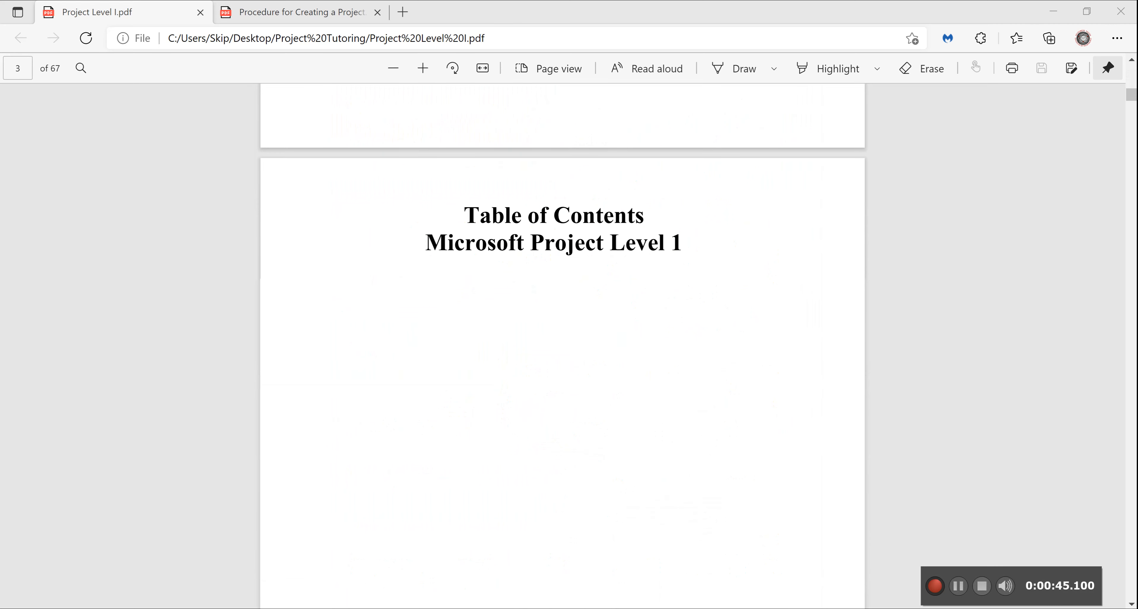
{"action": "scroll", "coordinate": [563, 344], "scroll_direction": "down", "scroll_amount": 3}
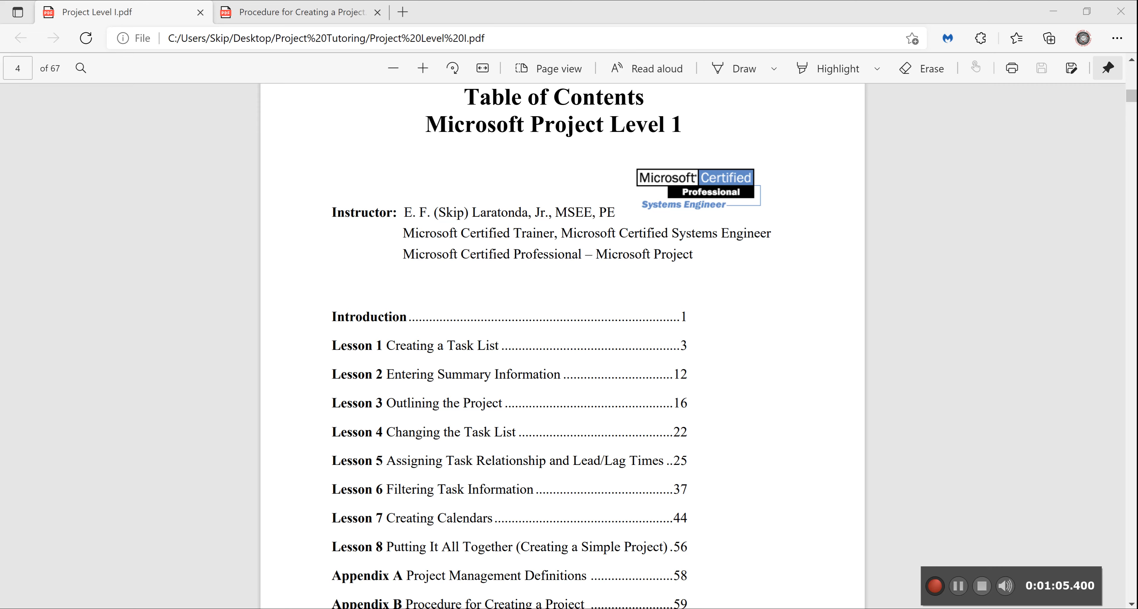
Step: Read the introduction and the list of Microsoft Project window areas, and switch to the annotated window diagram in Microsoft Whiteboard
{"action": "scroll", "coordinate": [562, 344], "scroll_direction": "down", "scroll_amount": 10}
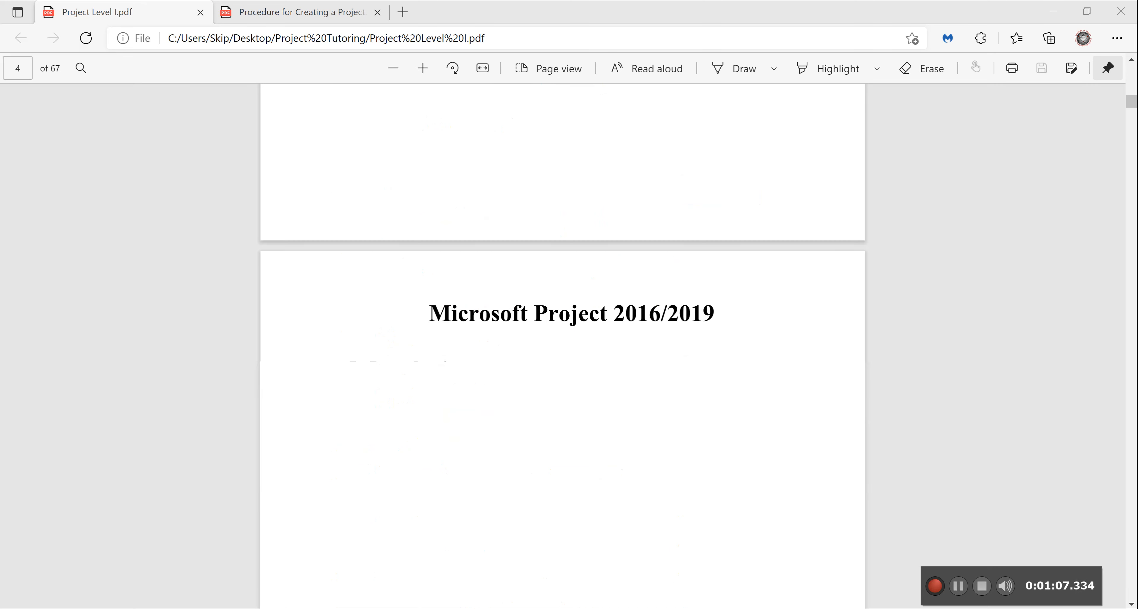
{"action": "scroll", "coordinate": [562, 344], "scroll_direction": "down", "scroll_amount": 5}
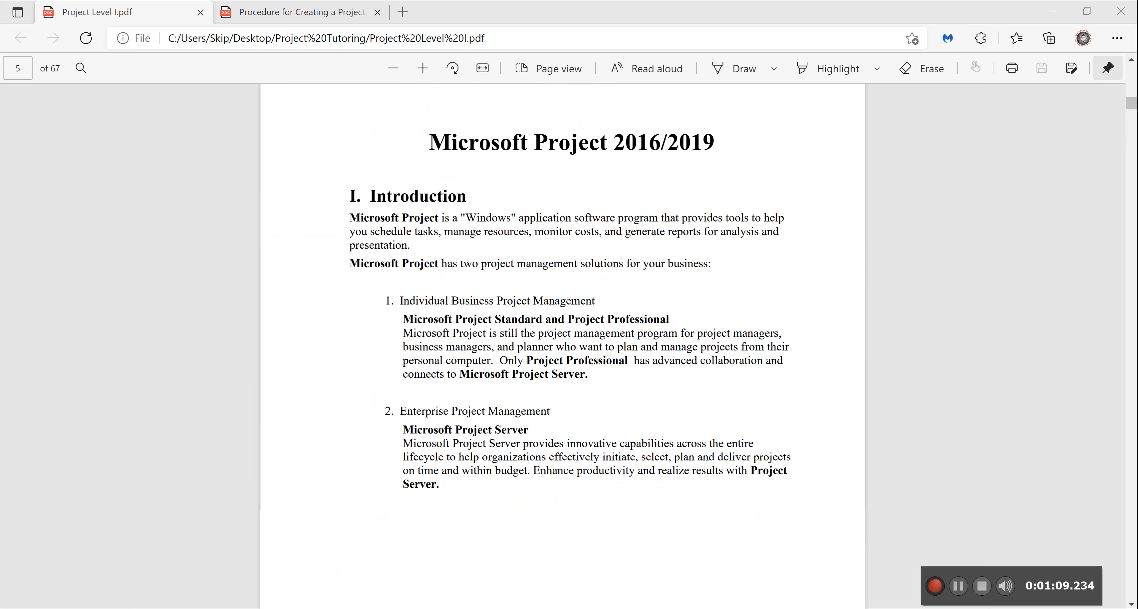
{"action": "scroll", "coordinate": [562, 344], "scroll_direction": "down", "scroll_amount": 12}
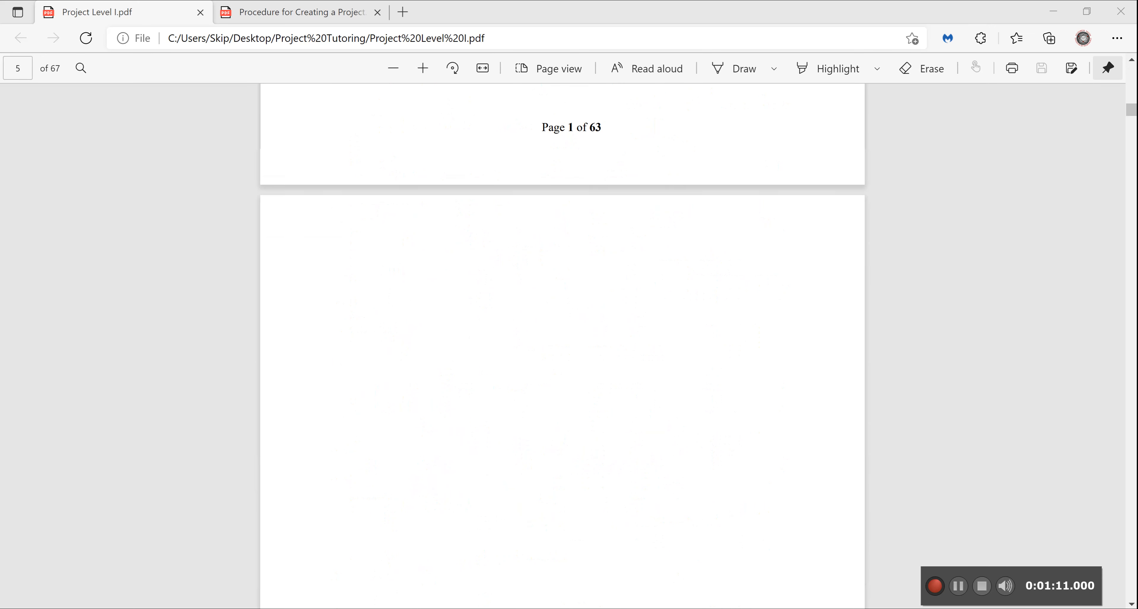
{"action": "scroll", "coordinate": [562, 344], "scroll_direction": "down", "scroll_amount": 2}
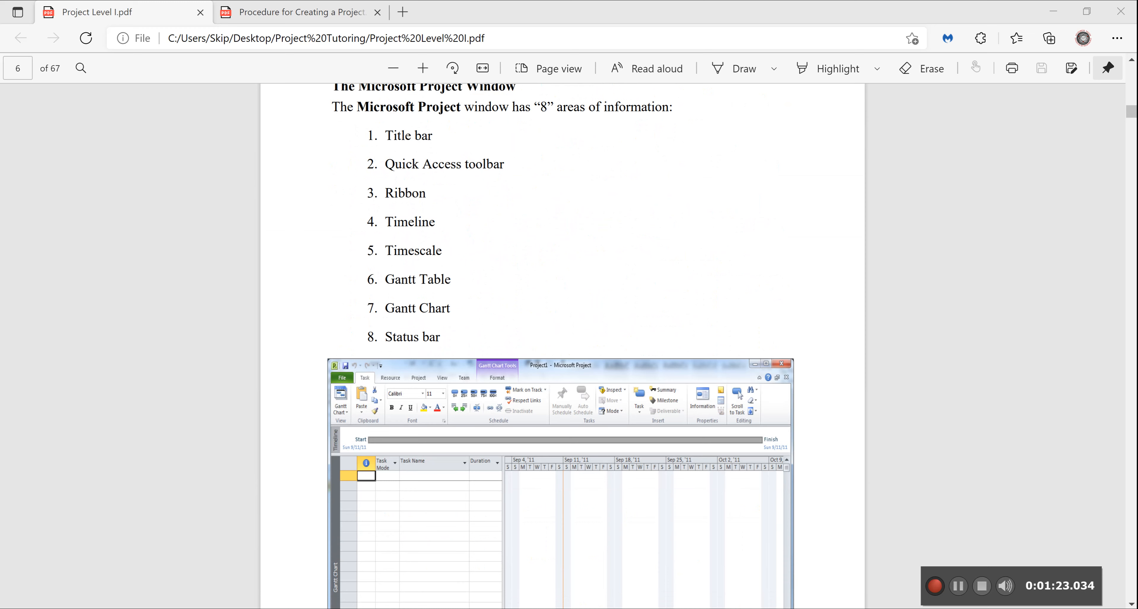
{"action": "mouse_move", "coordinate": [819, 608]}
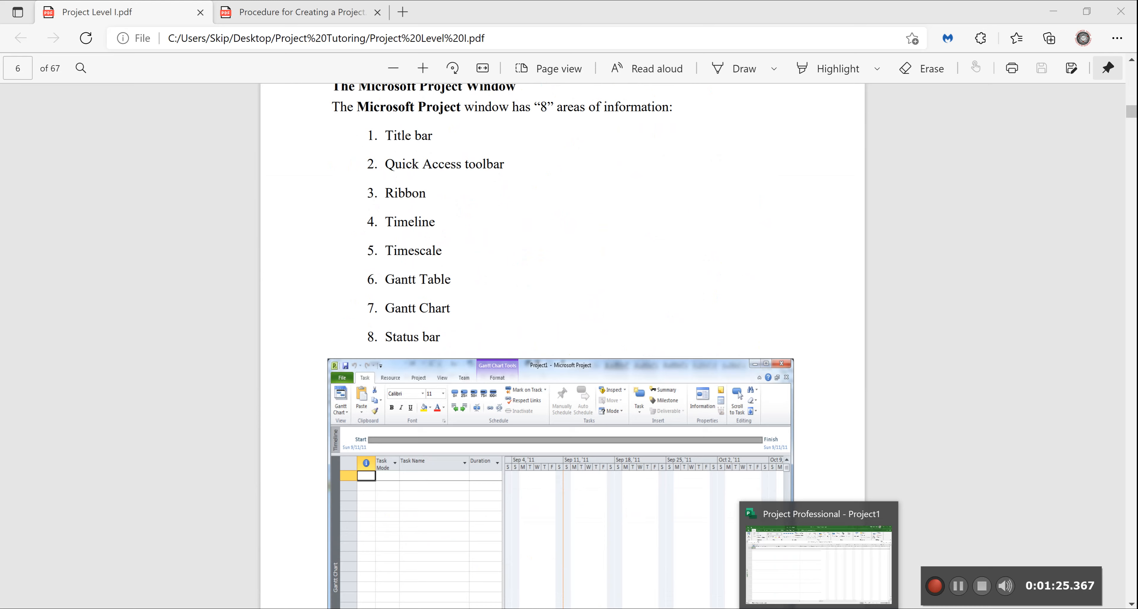
{"action": "left_click", "coordinate": [850, 608]}
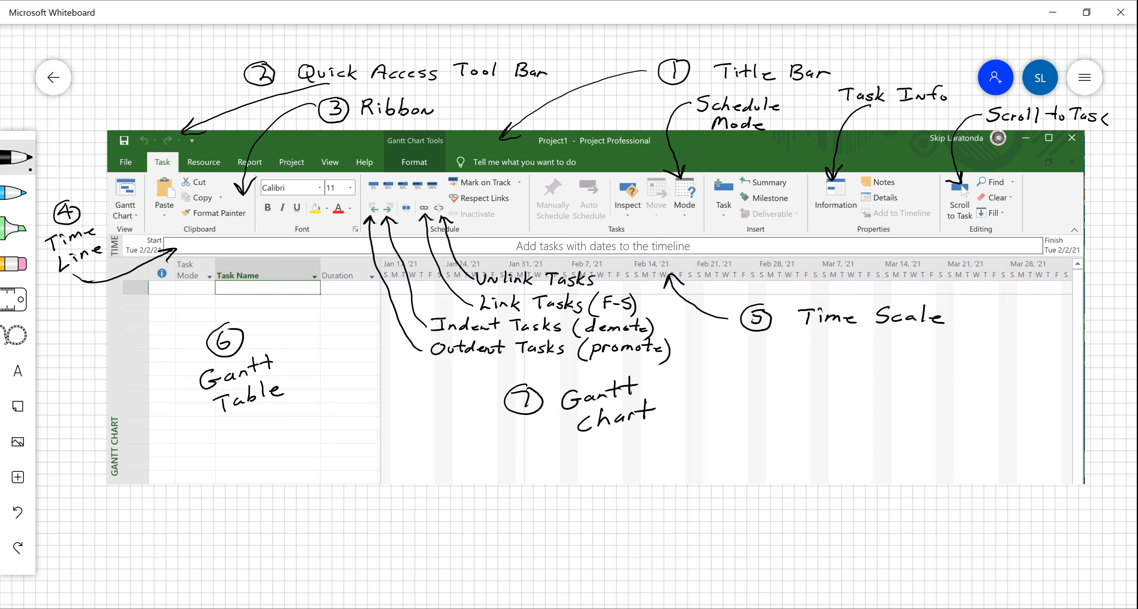
Step: Switch back to the Project Level I PDF in Edge and read Lesson 1, Creating a Task List, through the Project Start Date section
{"action": "mouse_move", "coordinate": [818, 608]}
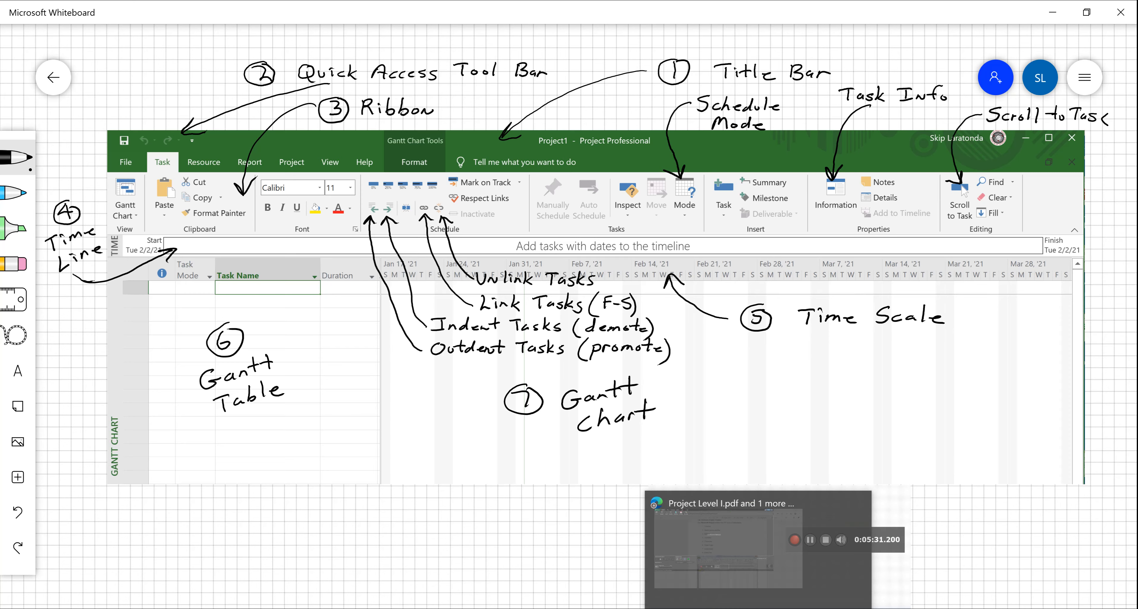
{"action": "left_click", "coordinate": [717, 608]}
{"action": "scroll", "coordinate": [562, 344], "scroll_direction": "down", "scroll_amount": 10}
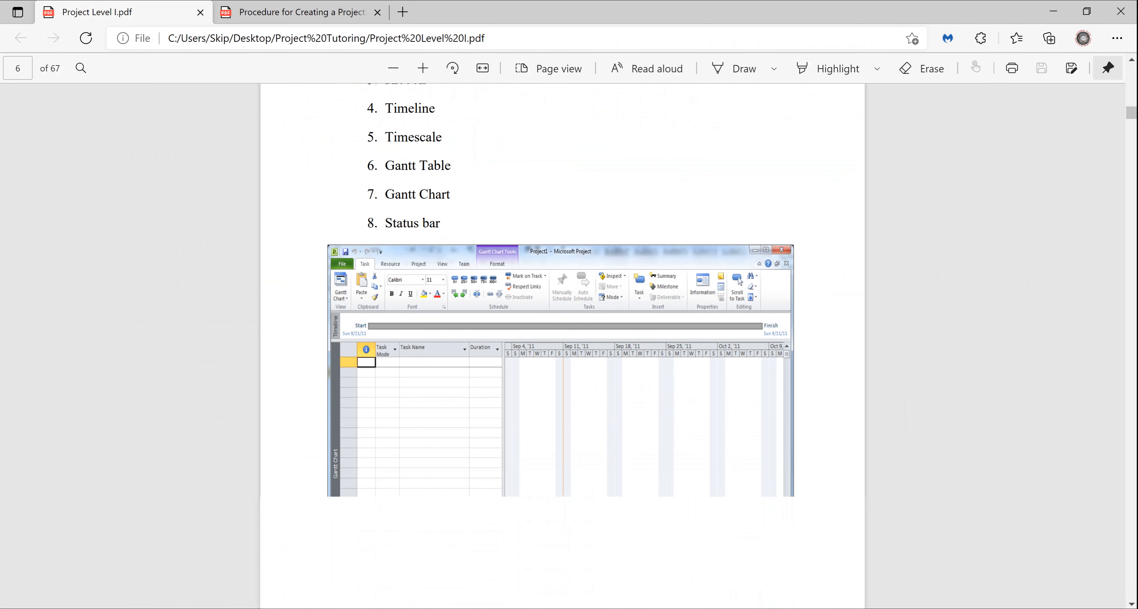
{"action": "scroll", "coordinate": [562, 345], "scroll_direction": "down", "scroll_amount": 2}
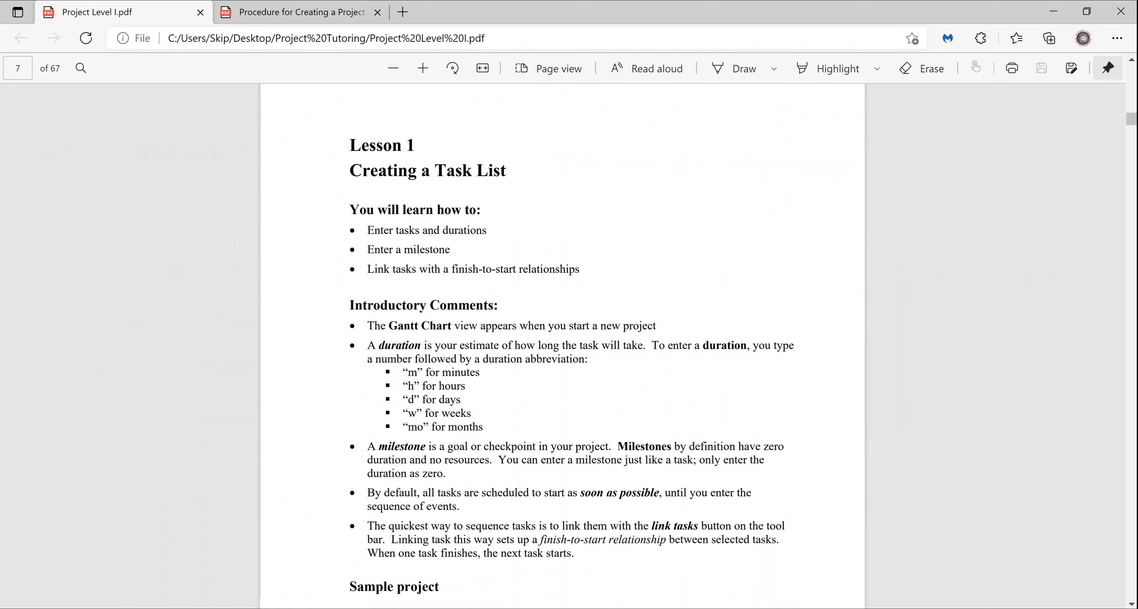
{"action": "scroll", "coordinate": [562, 344], "scroll_direction": "down", "scroll_amount": 2}
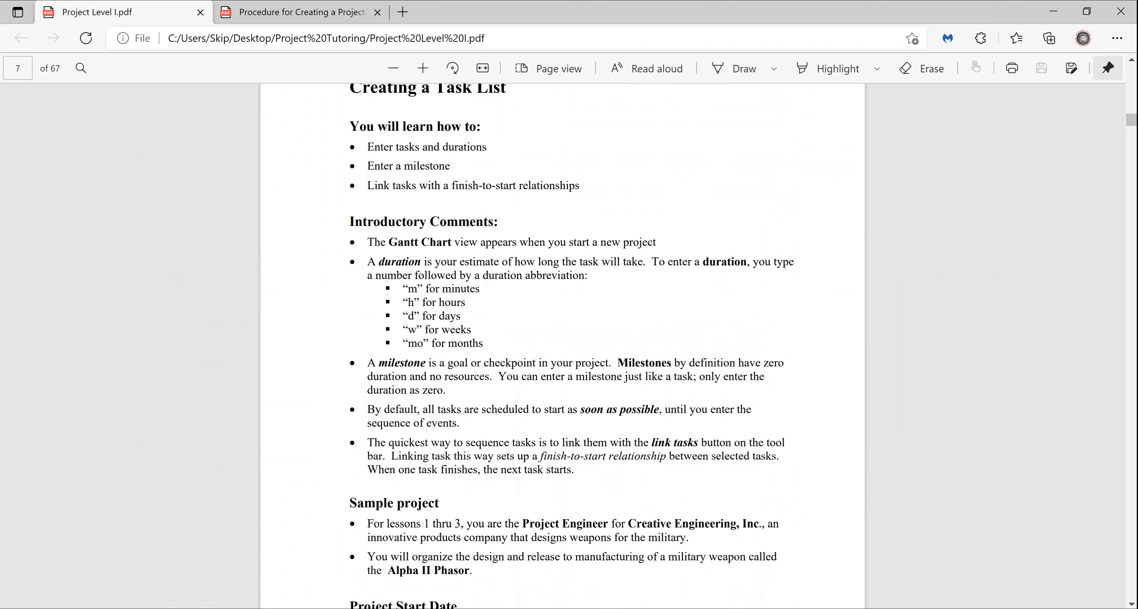
{"action": "scroll", "coordinate": [563, 345], "scroll_direction": "down", "scroll_amount": 2}
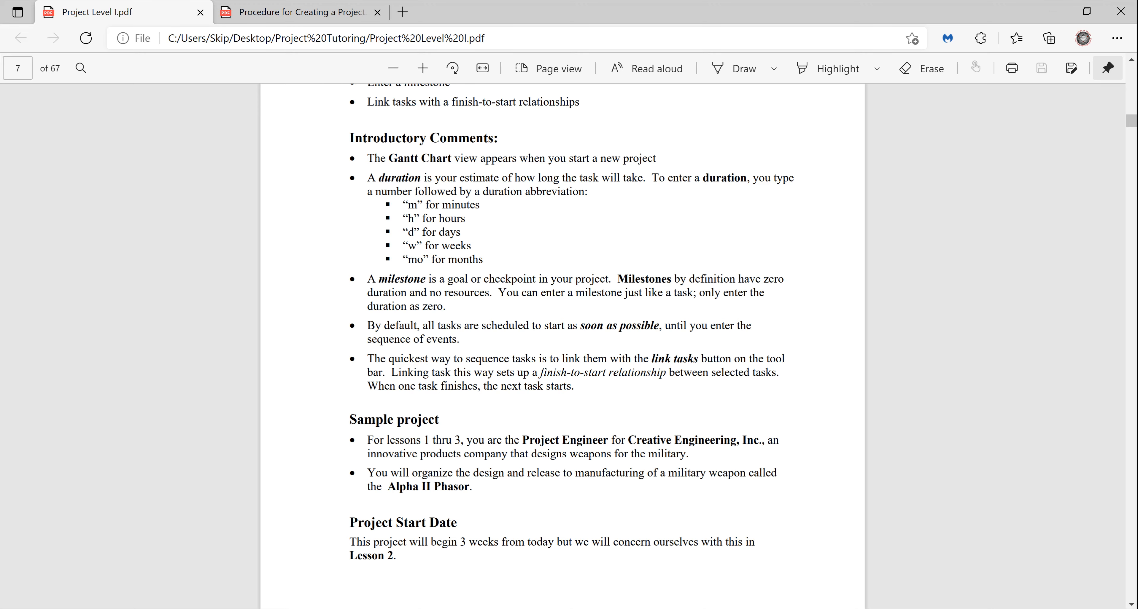
Step: Switch to the blank Project1 in Project Professional and set new tasks to be auto scheduled
{"action": "key", "text": "alt+Tab"}
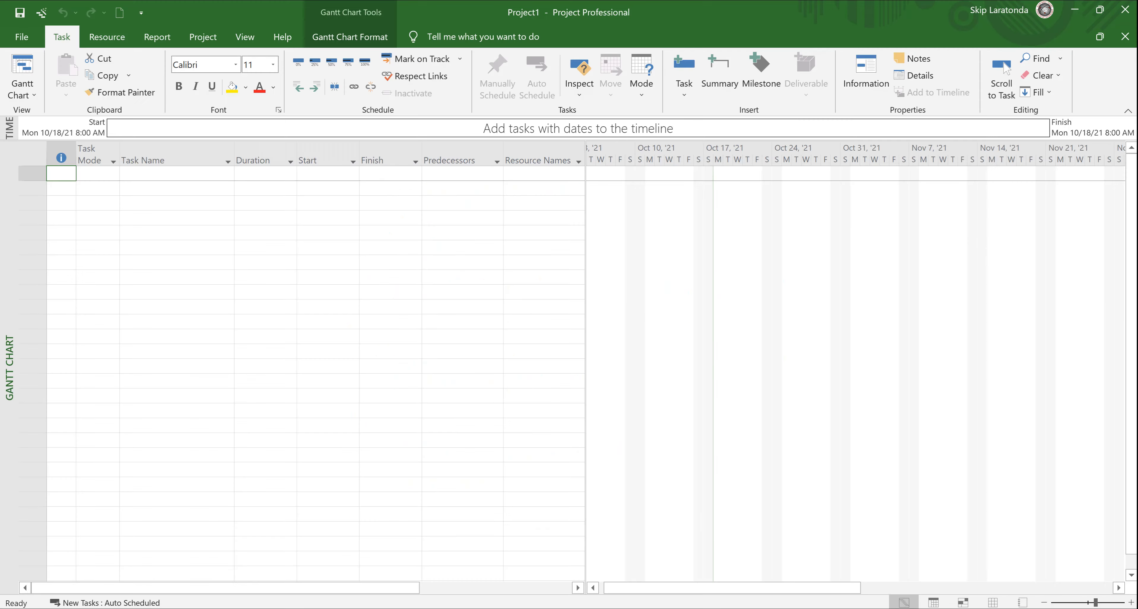
{"action": "left_click", "coordinate": [177, 173]}
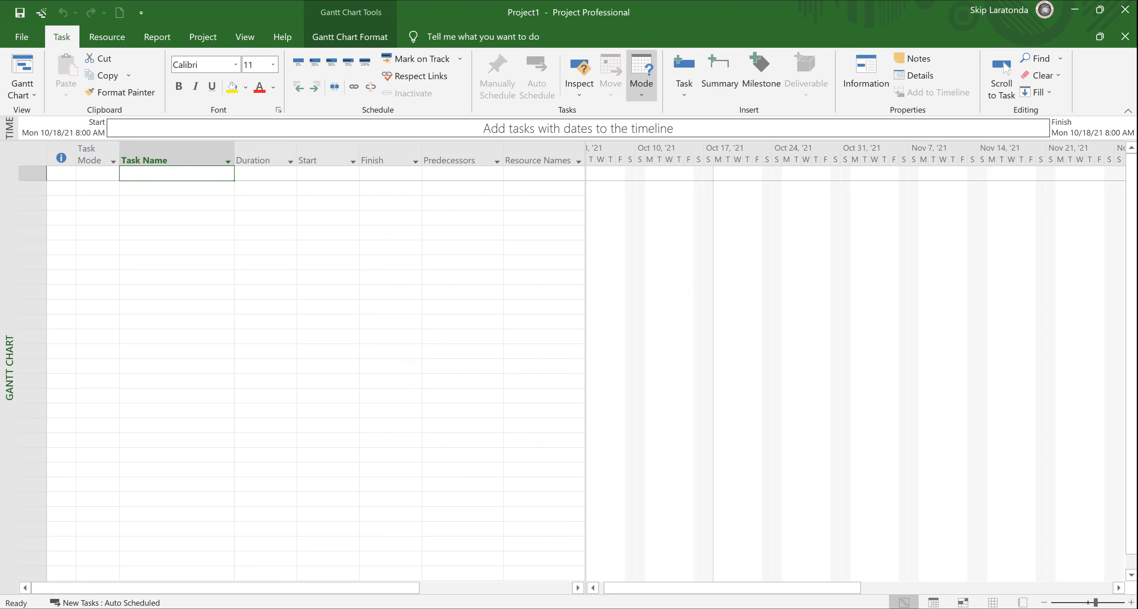
{"action": "left_click", "coordinate": [641, 84]}
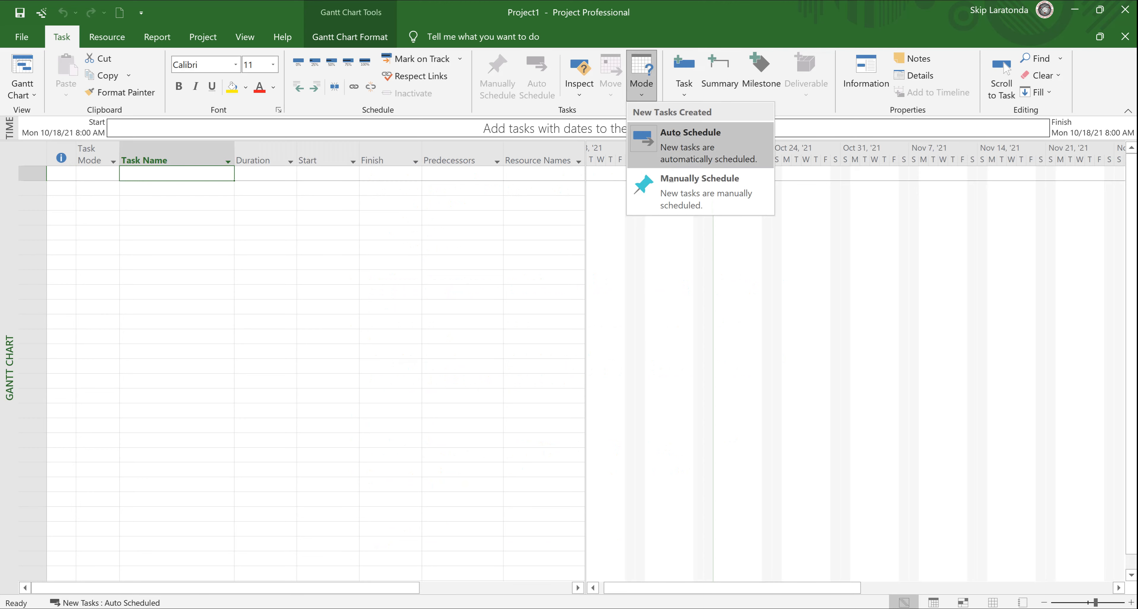
{"action": "left_click", "coordinate": [700, 145]}
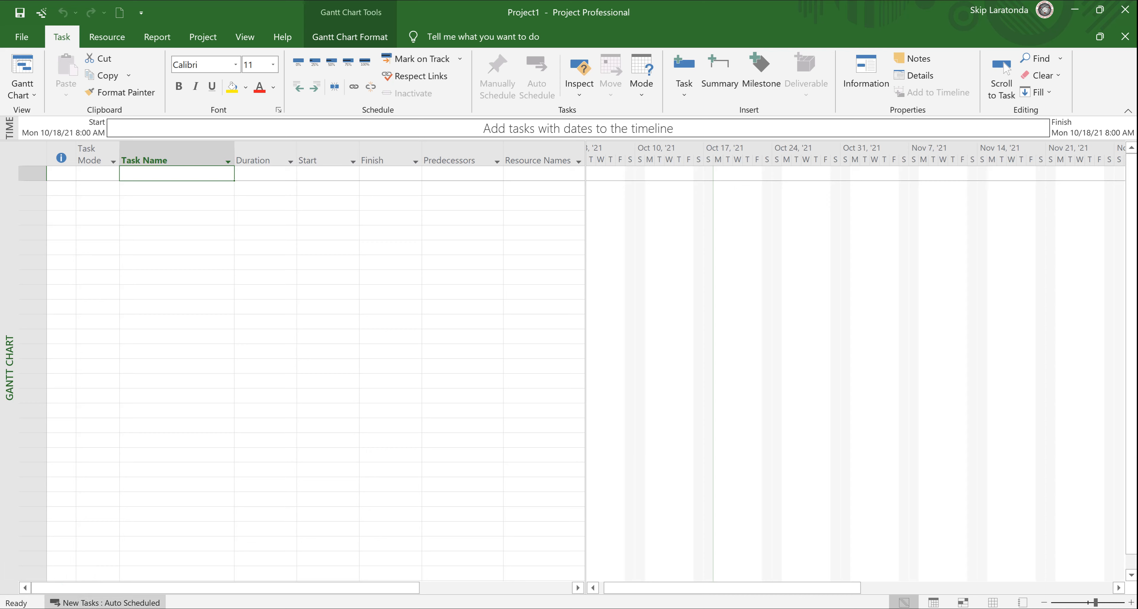
{"action": "left_click", "coordinate": [106, 603]}
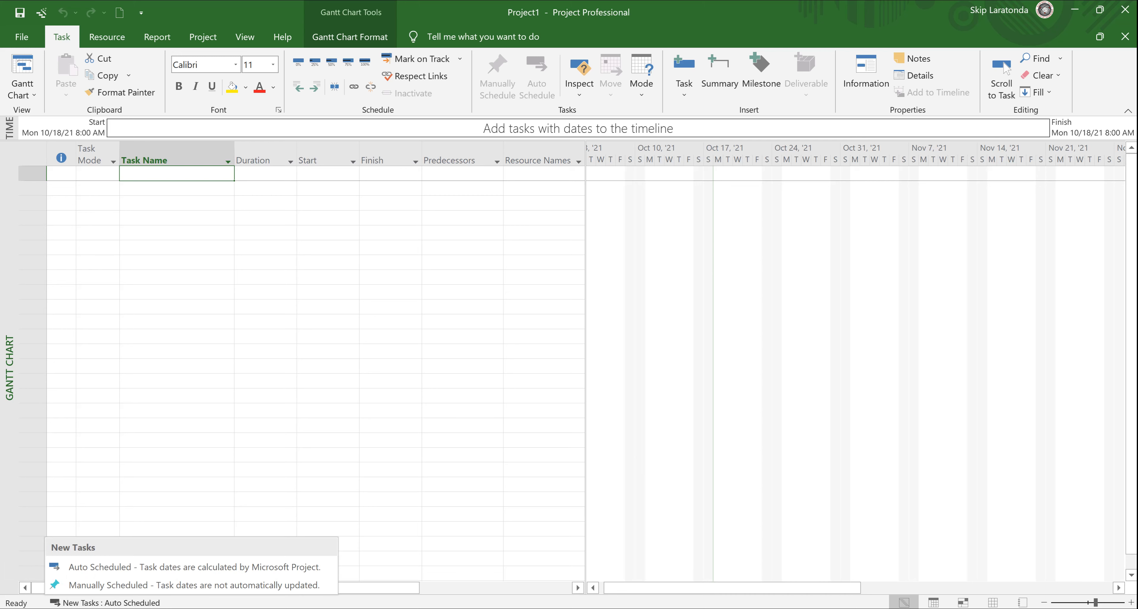
{"action": "left_click", "coordinate": [176, 567]}
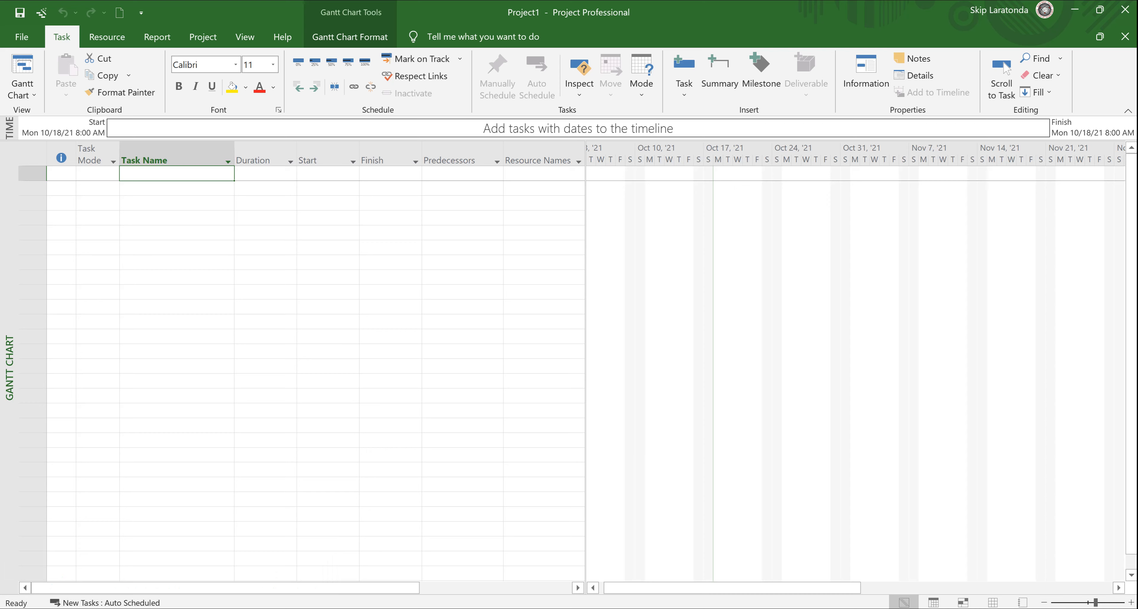
Step: Enter four tasks named Task A, Task B, Task C and Task D in the first rows of the task table
{"action": "type", "text": "Task A"}
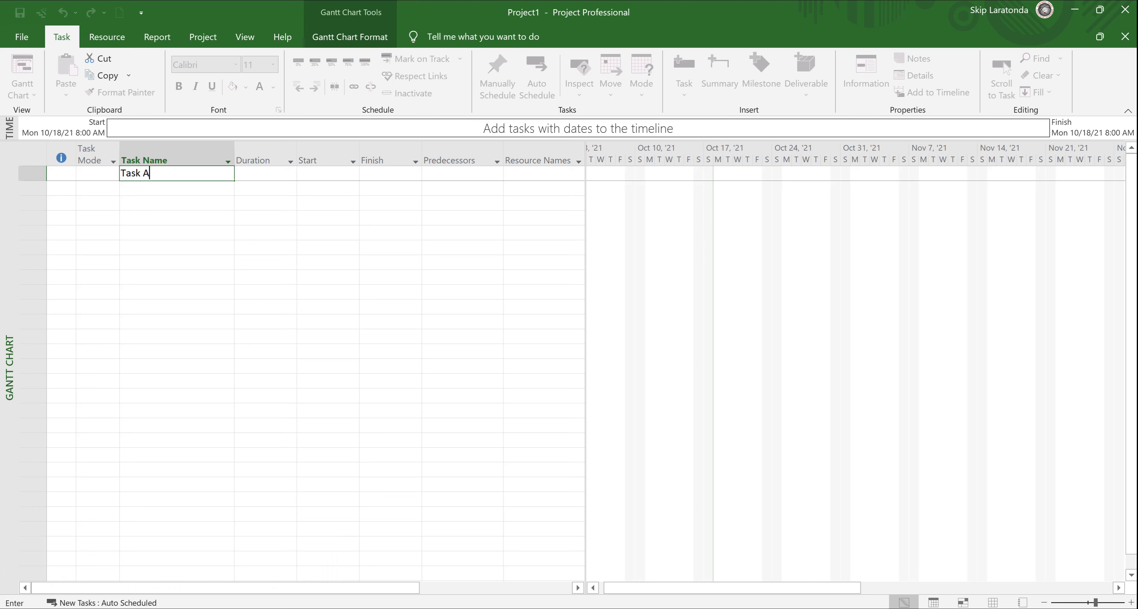
{"action": "key", "text": "Return"}
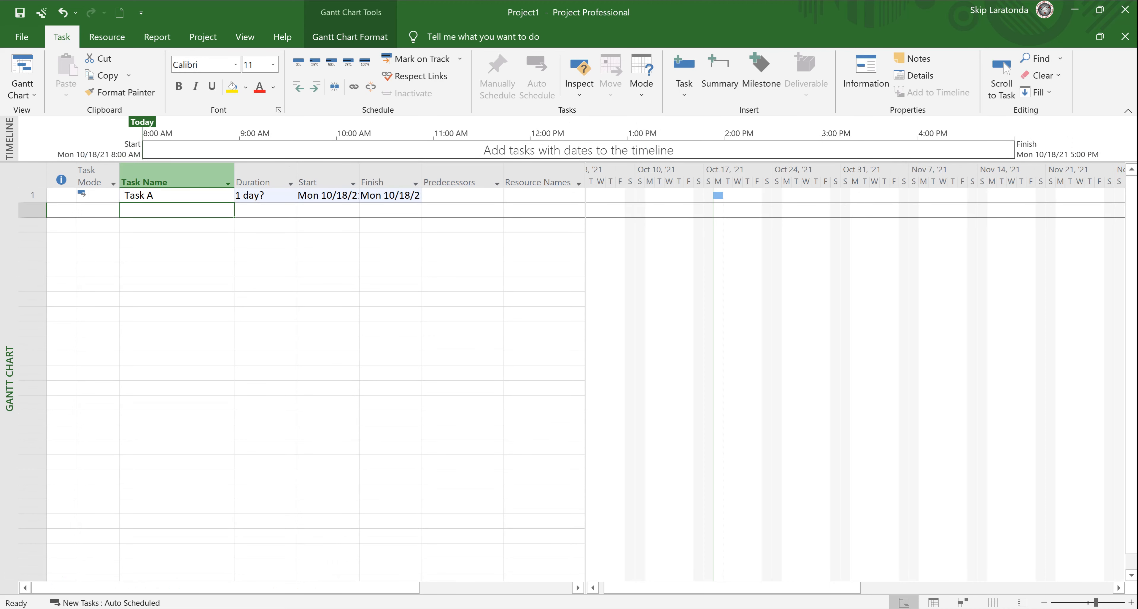
{"action": "type", "text": "Task "}
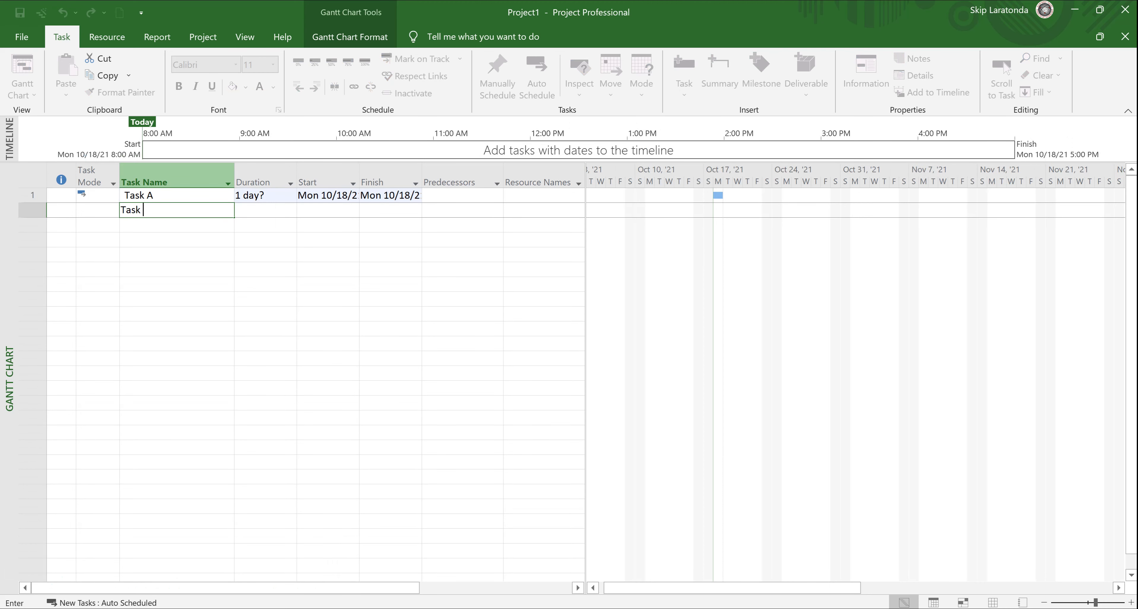
{"action": "type", "text": "B"}
{"action": "key", "text": "Return"}
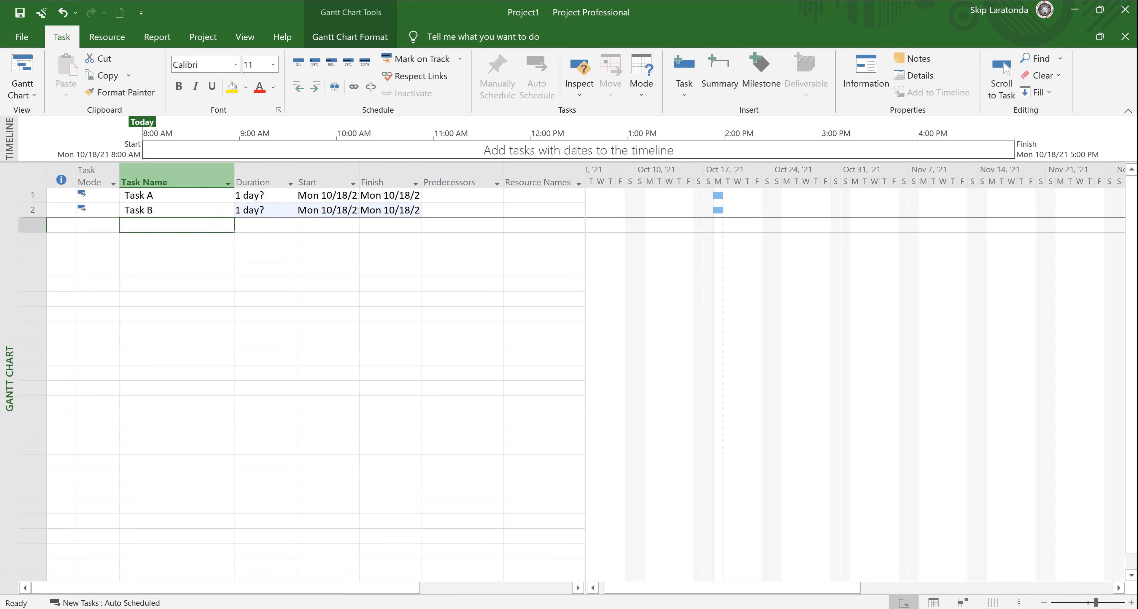
{"action": "type", "text": "Task C"}
{"action": "key", "text": "Return"}
{"action": "type", "text": "Tas"}
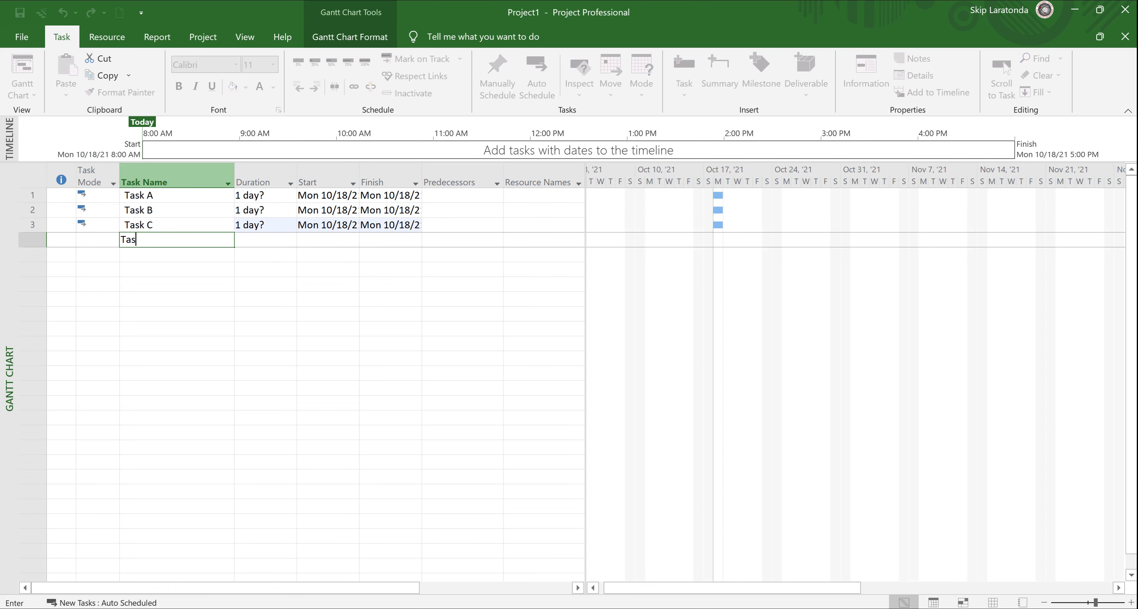
{"action": "type", "text": "k D"}
{"action": "key", "text": "Return"}
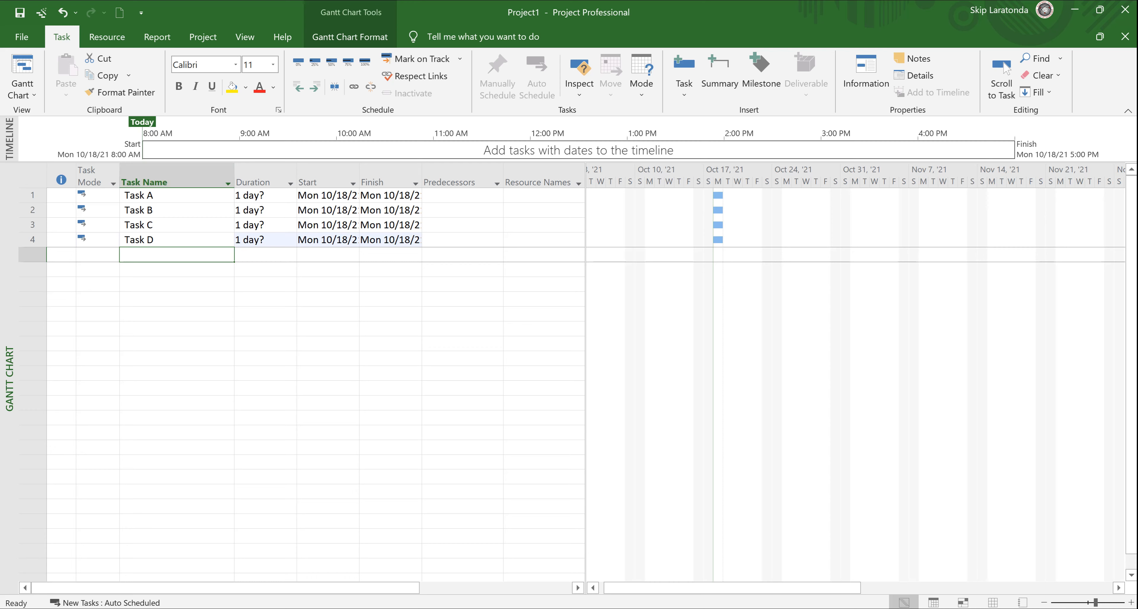
Step: Set the durations of Tasks A, B, C and D to 1 day, 2 days, 1 week and 0 days, and review their start and finish dates
{"action": "left_click", "coordinate": [265, 195]}
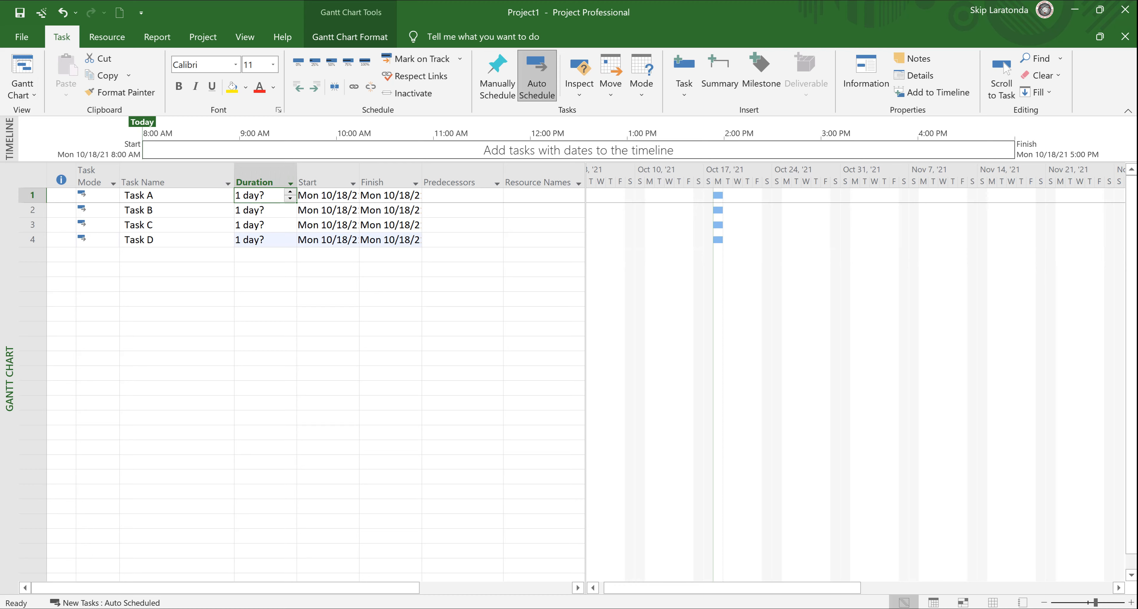
{"action": "type", "text": "1d"}
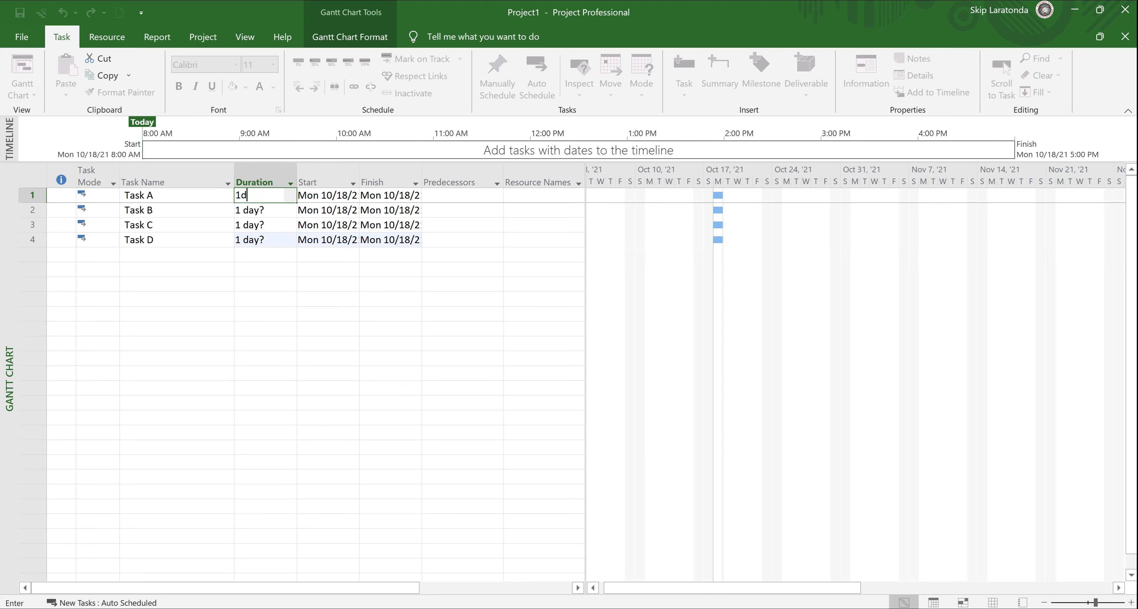
{"action": "key", "text": "Return"}
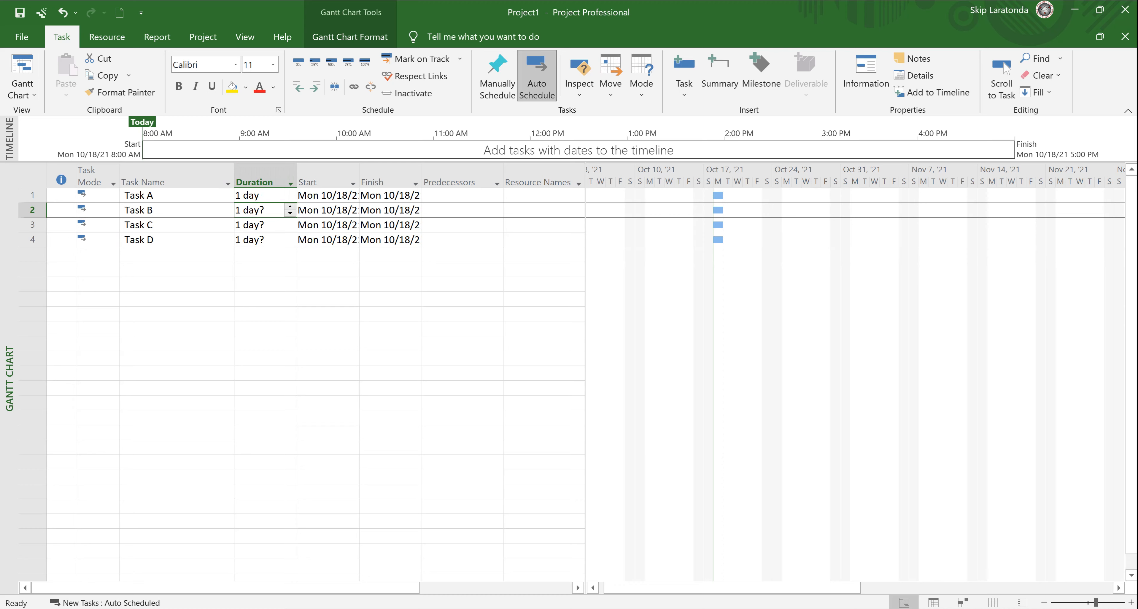
{"action": "type", "text": "2d"}
{"action": "key", "text": "Return"}
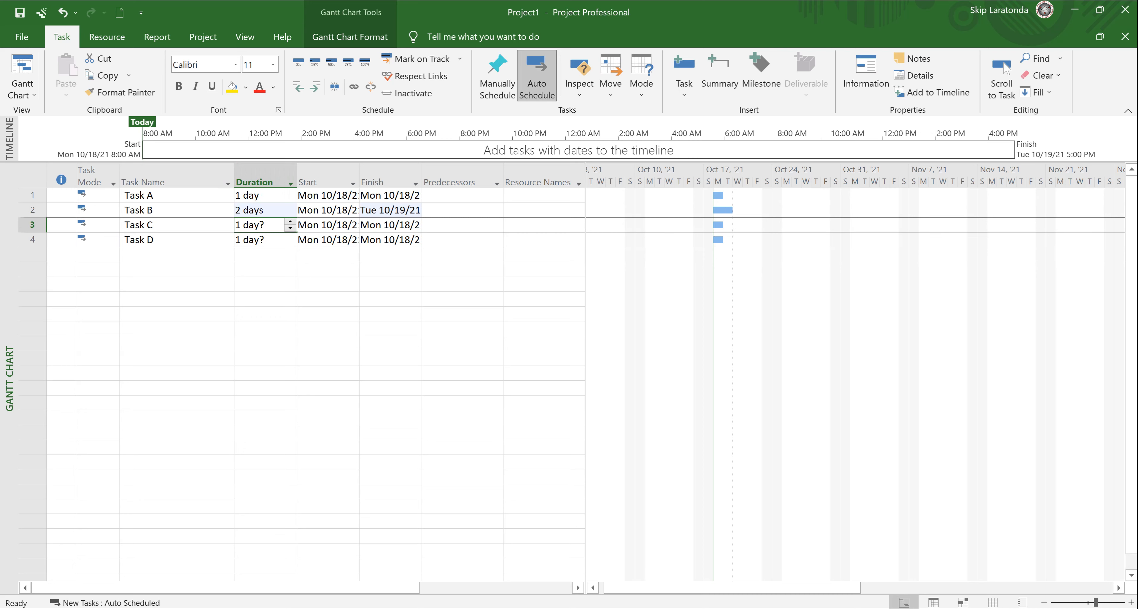
{"action": "type", "text": "1w"}
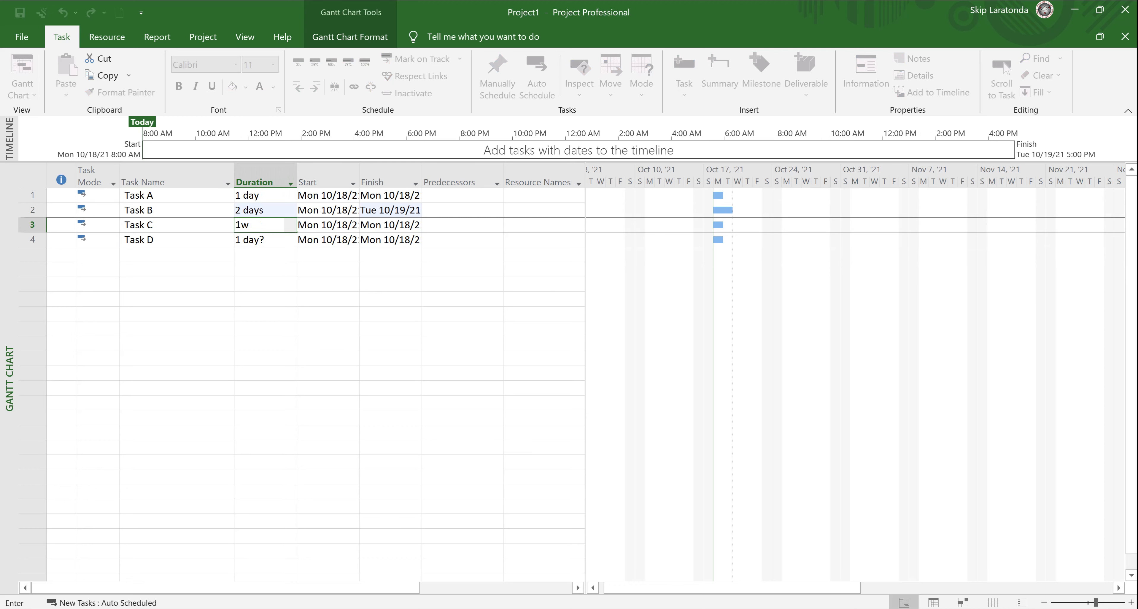
{"action": "key", "text": "Return"}
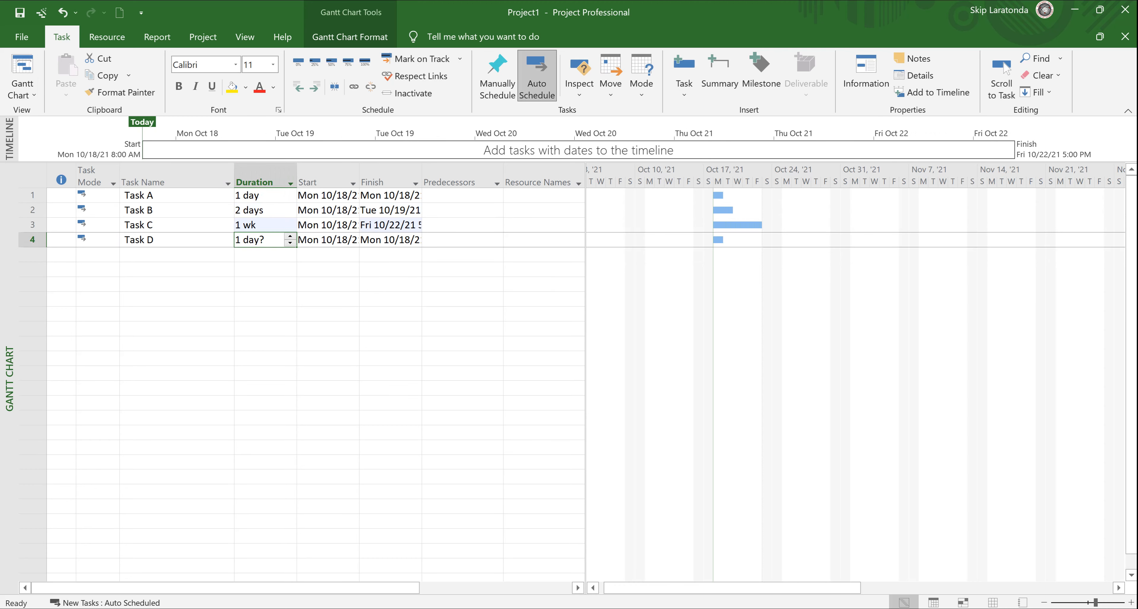
{"action": "type", "text": "0d"}
{"action": "key", "text": "Return"}
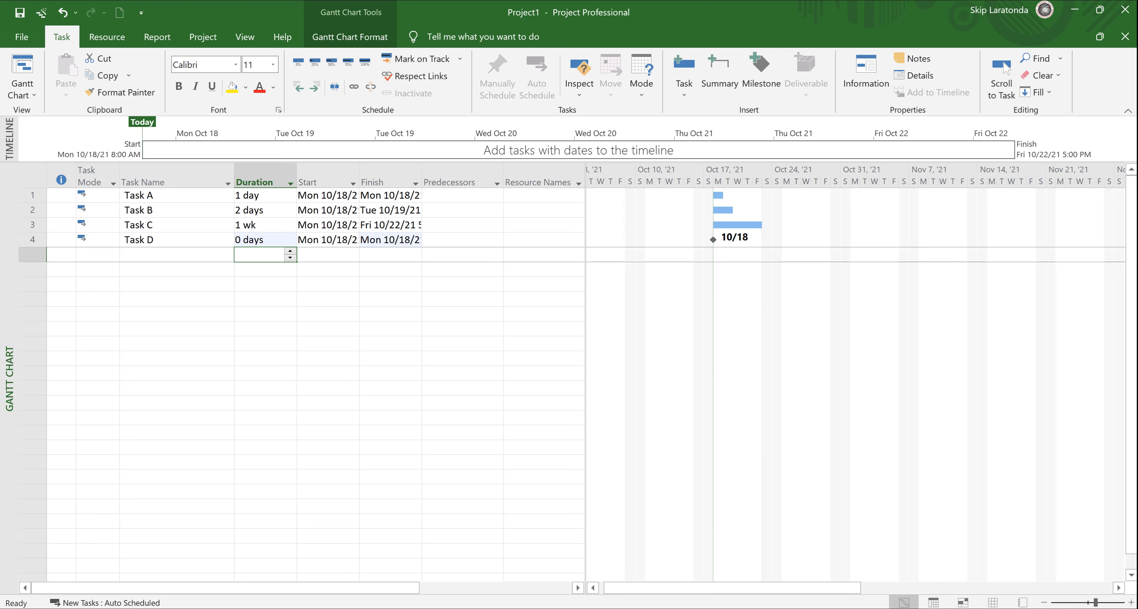
{"action": "left_click_drag", "start_coordinate": [327, 195], "coordinate": [328, 240]}
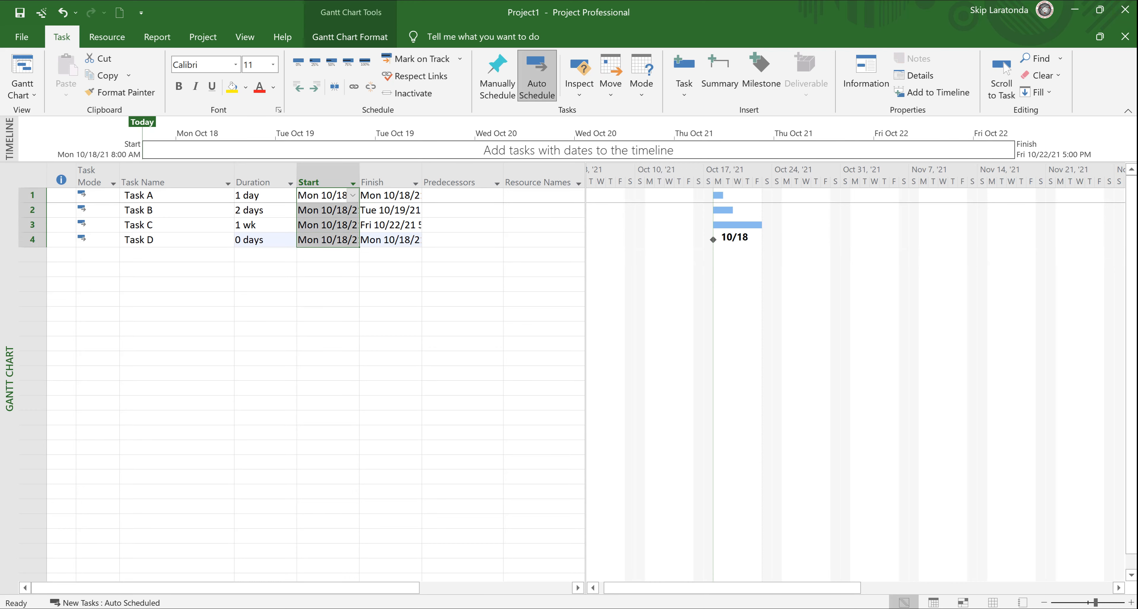
{"action": "left_click_drag", "start_coordinate": [390, 196], "coordinate": [391, 239]}
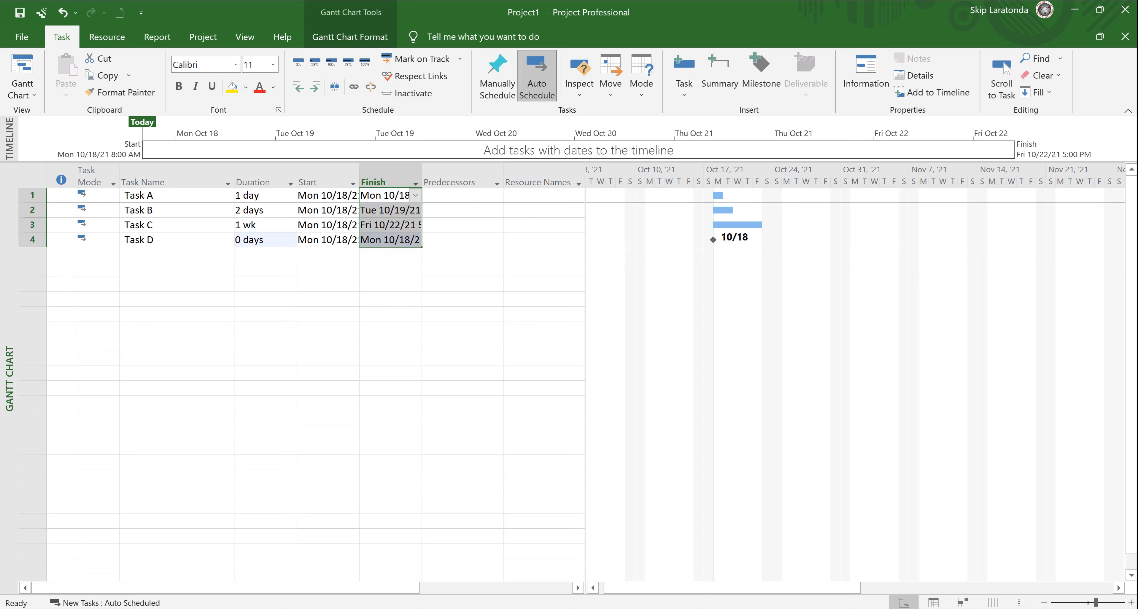
{"action": "left_click", "coordinate": [328, 300]}
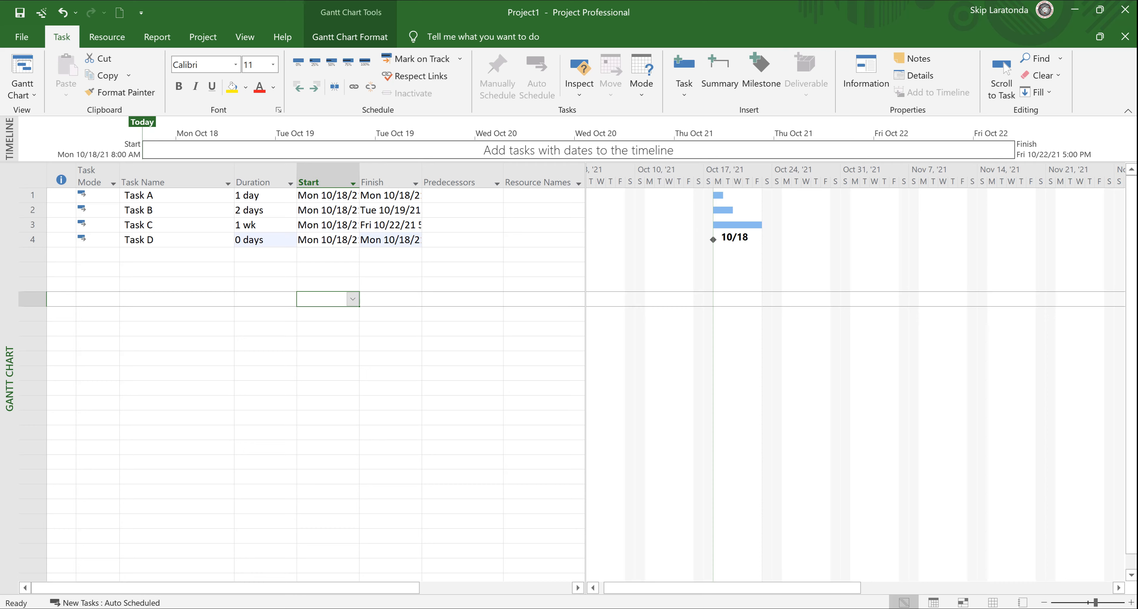
Step: Link all four tasks in sequence and review their predecessors
{"action": "left_click", "coordinate": [177, 176]}
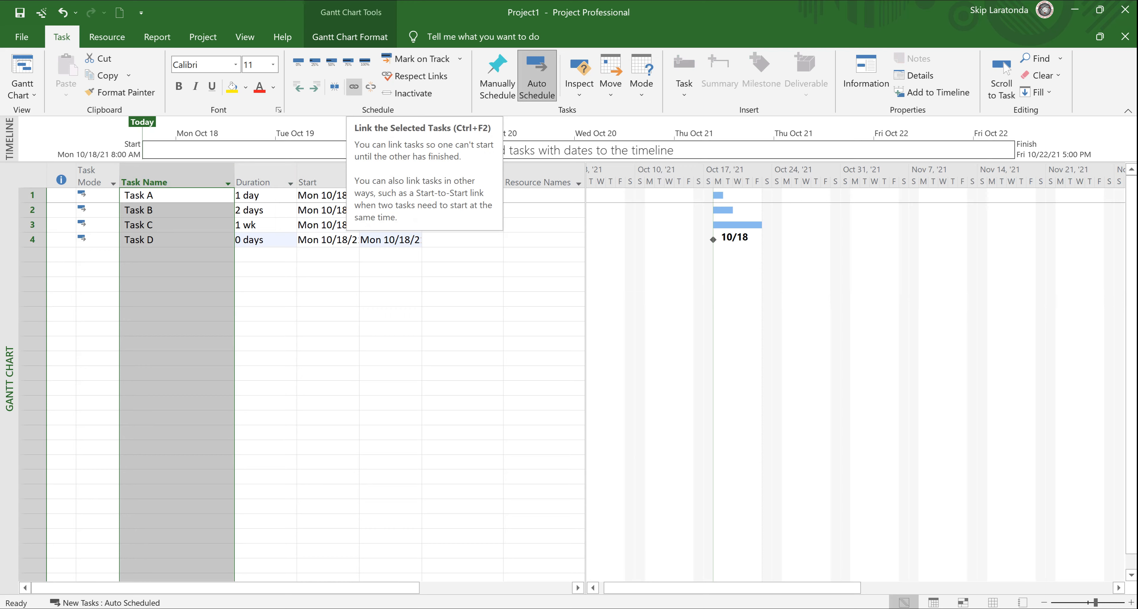
{"action": "left_click", "coordinate": [354, 86]}
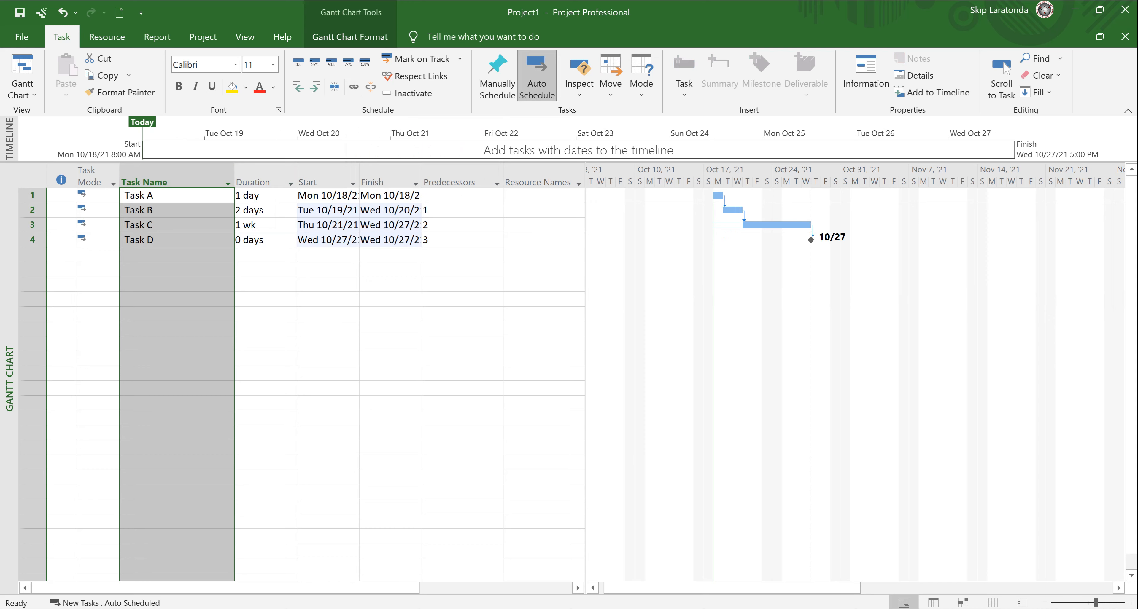
{"action": "left_click", "coordinate": [460, 177]}
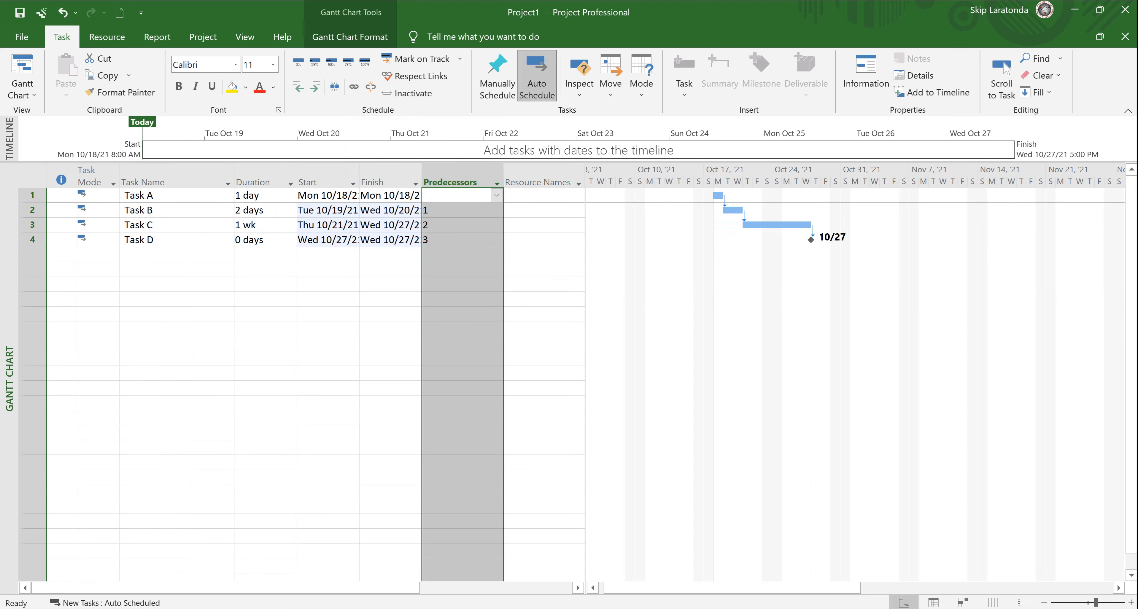
{"action": "left_click", "coordinate": [388, 448]}
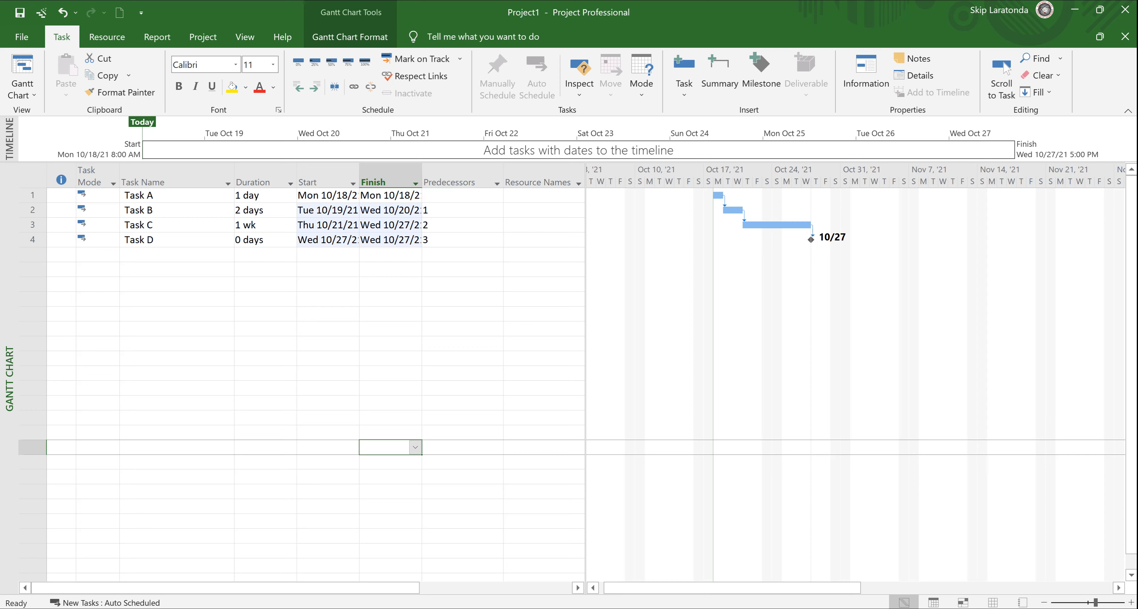
{"action": "left_click", "coordinate": [459, 329]}
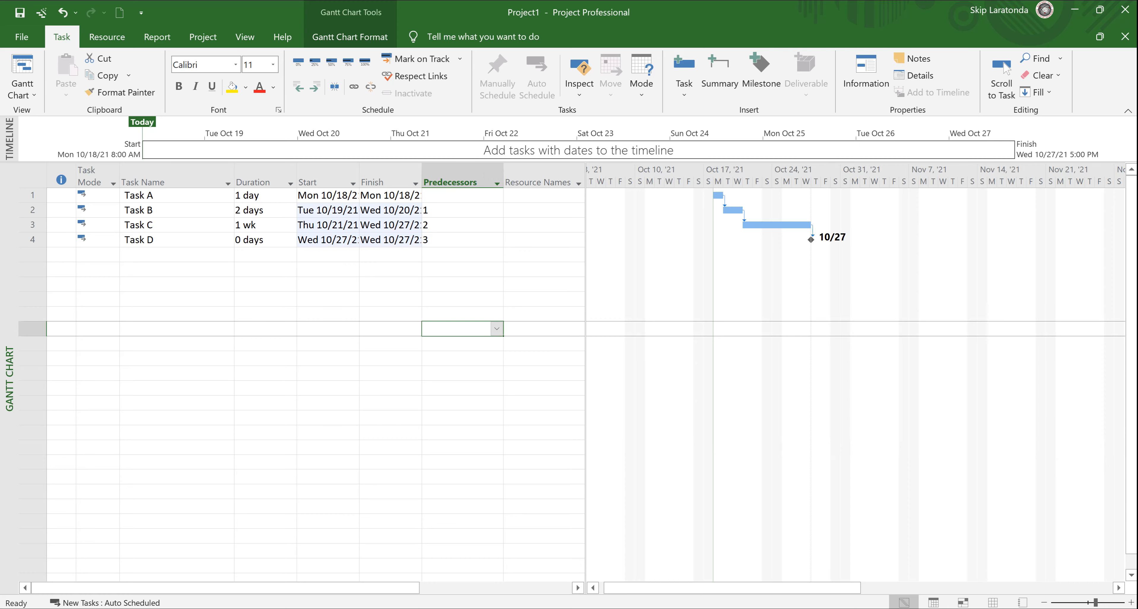
Step: View the Gantt chart's bar style definitions and close them without making changes
{"action": "right_click", "coordinate": [744, 293]}
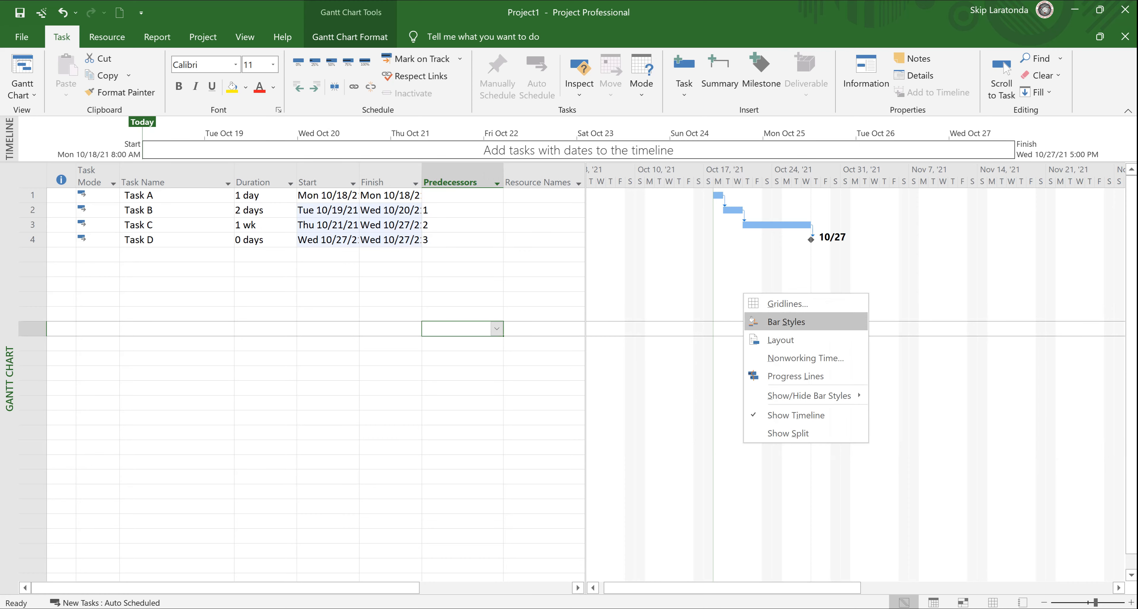
{"action": "left_click", "coordinate": [786, 322]}
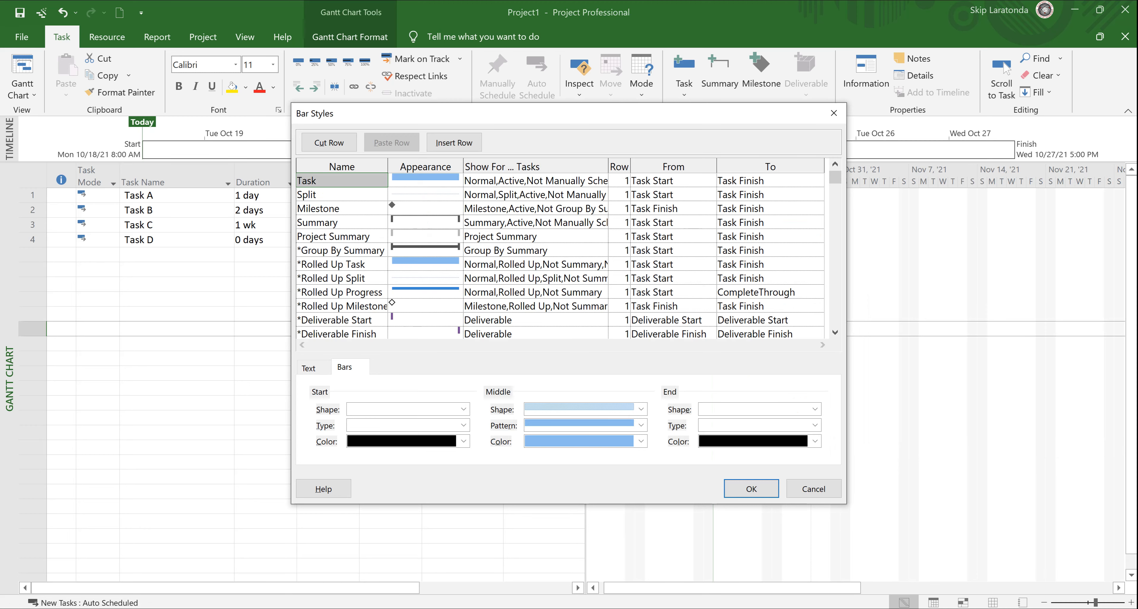
{"action": "left_click", "coordinate": [814, 489]}
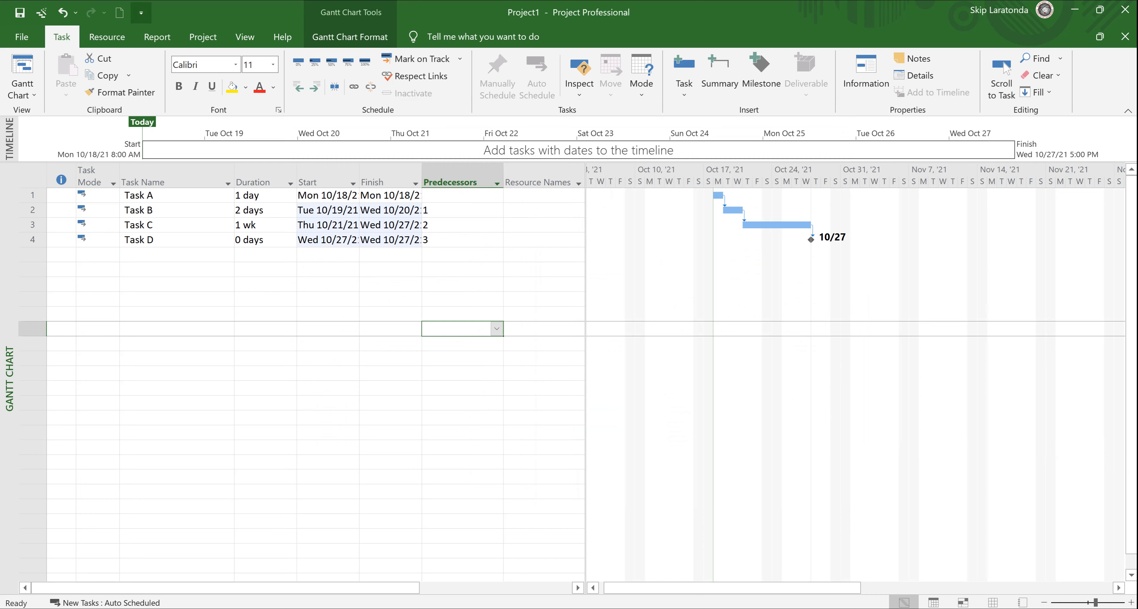
Step: List all commands in the Quick Access Toolbar options and check the Gantt Chart Wizard entry among the toolbar's commands
{"action": "left_click", "coordinate": [141, 12]}
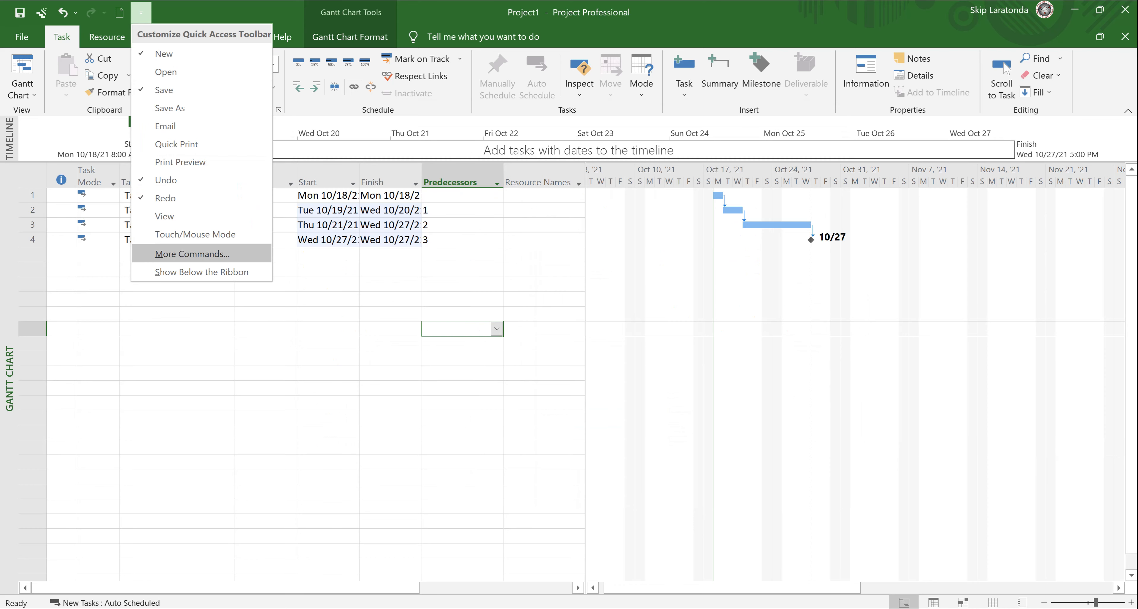
{"action": "left_click", "coordinate": [192, 254]}
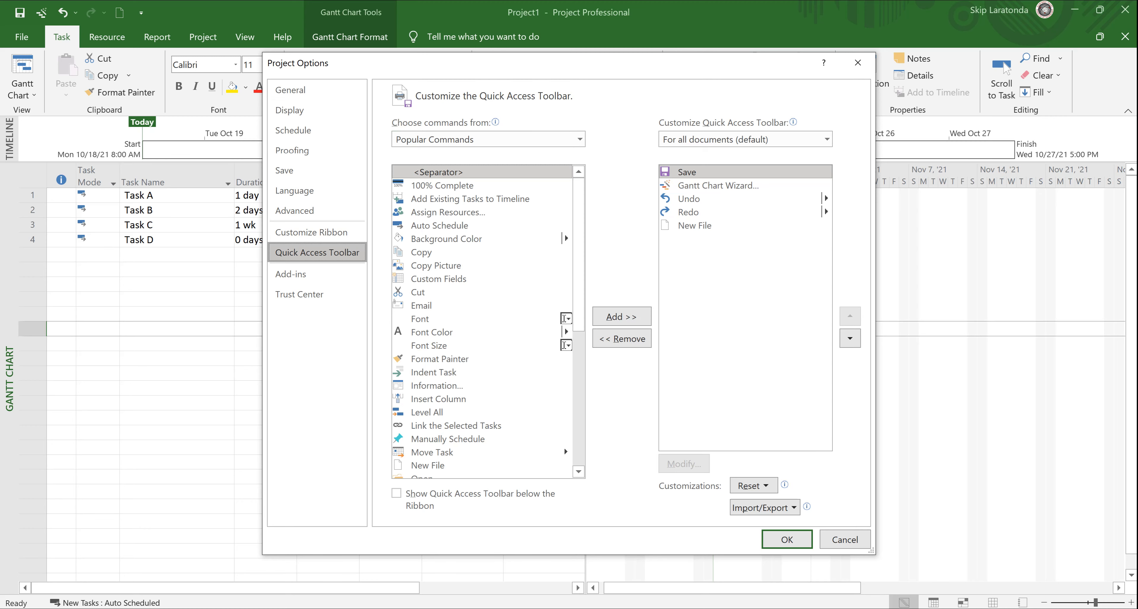
{"action": "left_click", "coordinate": [580, 139]}
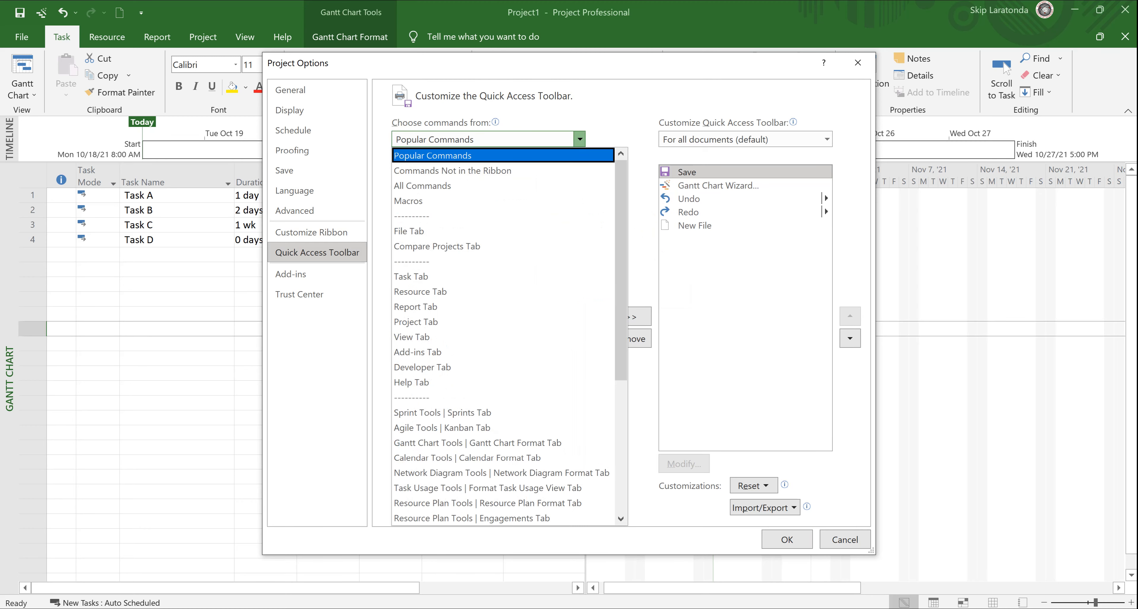
{"action": "left_click", "coordinate": [422, 186]}
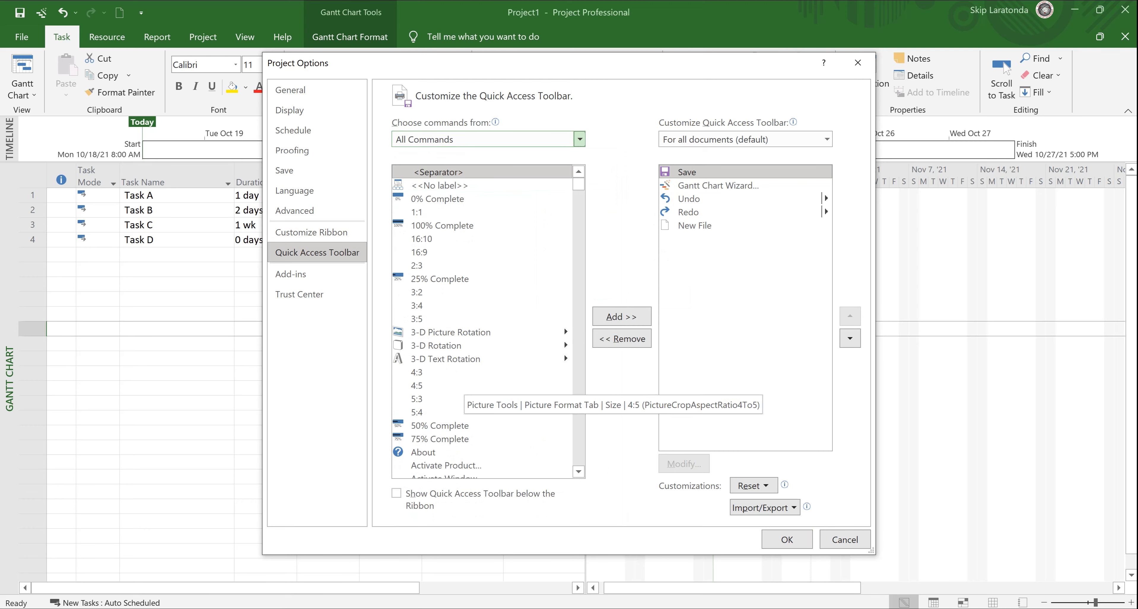
{"action": "left_click", "coordinate": [719, 186]}
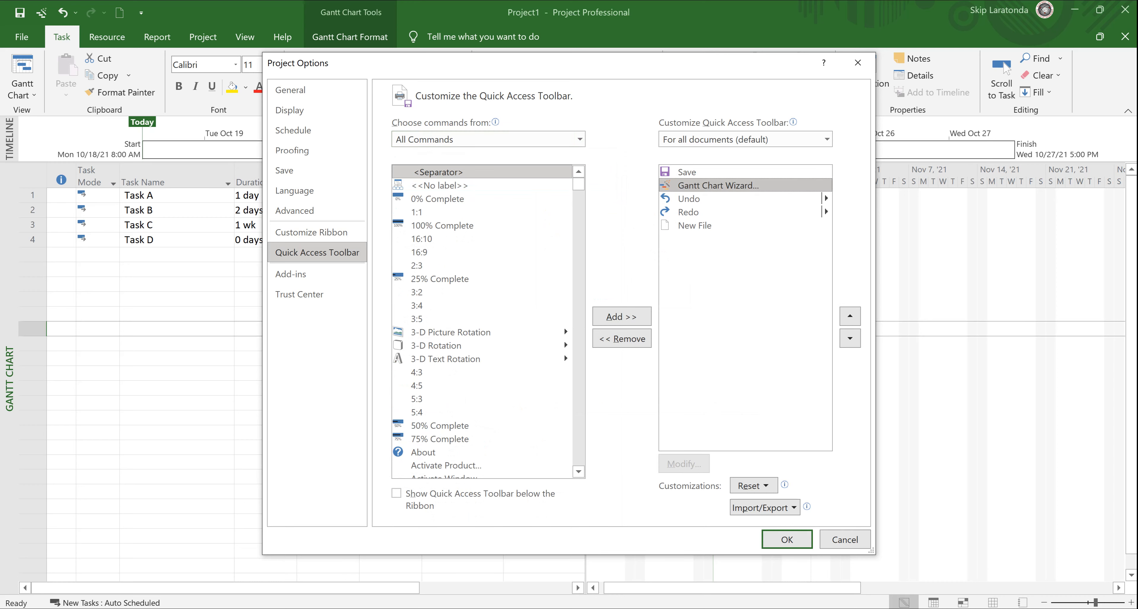
{"action": "left_click", "coordinate": [787, 539]}
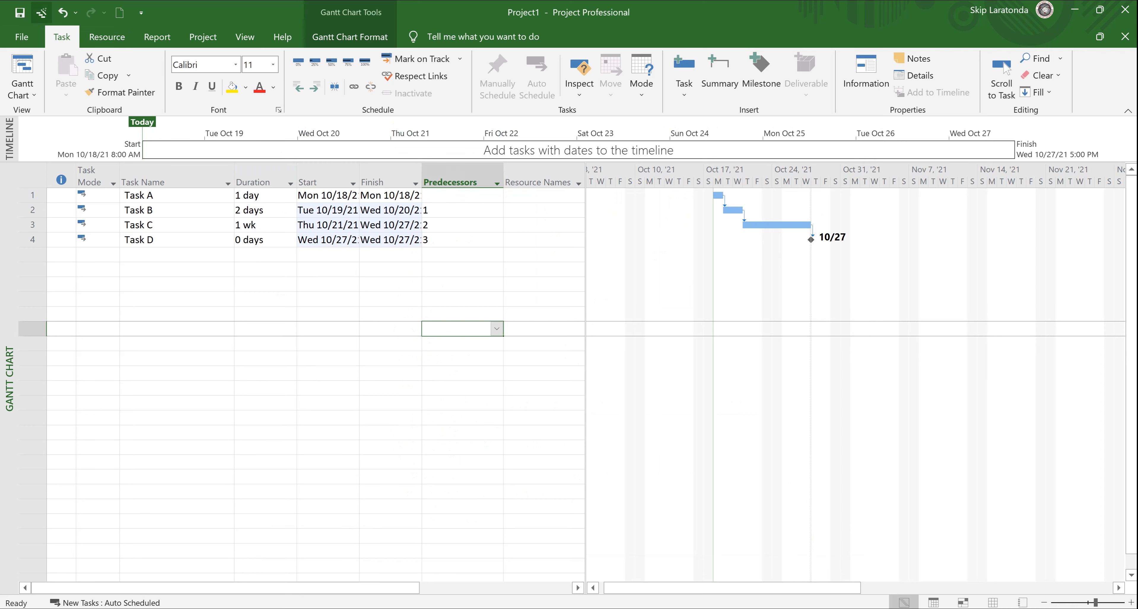
Step: Start the Gantt Chart Wizard and choose Critical path as the information displayed in the chart
{"action": "left_click", "coordinate": [42, 12]}
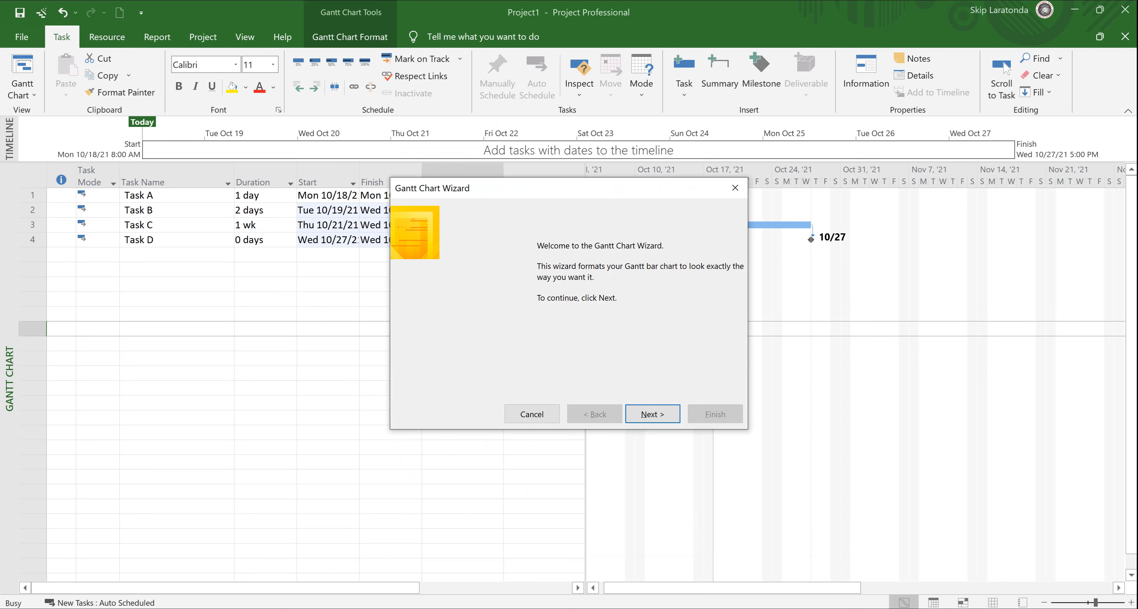
{"action": "key", "text": "Return"}
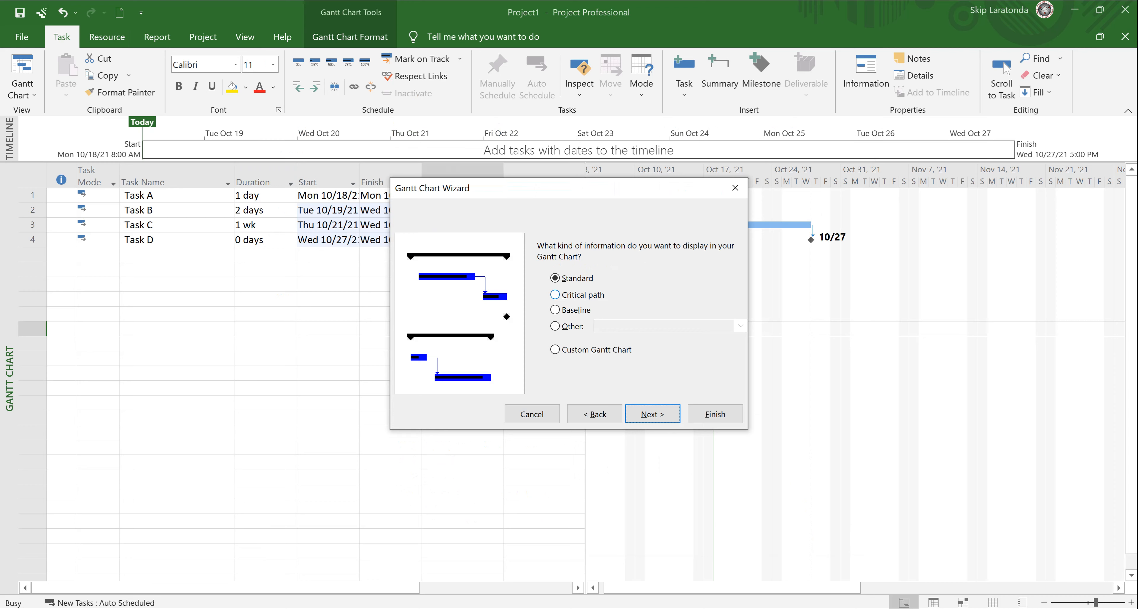
{"action": "key", "text": "alt+c"}
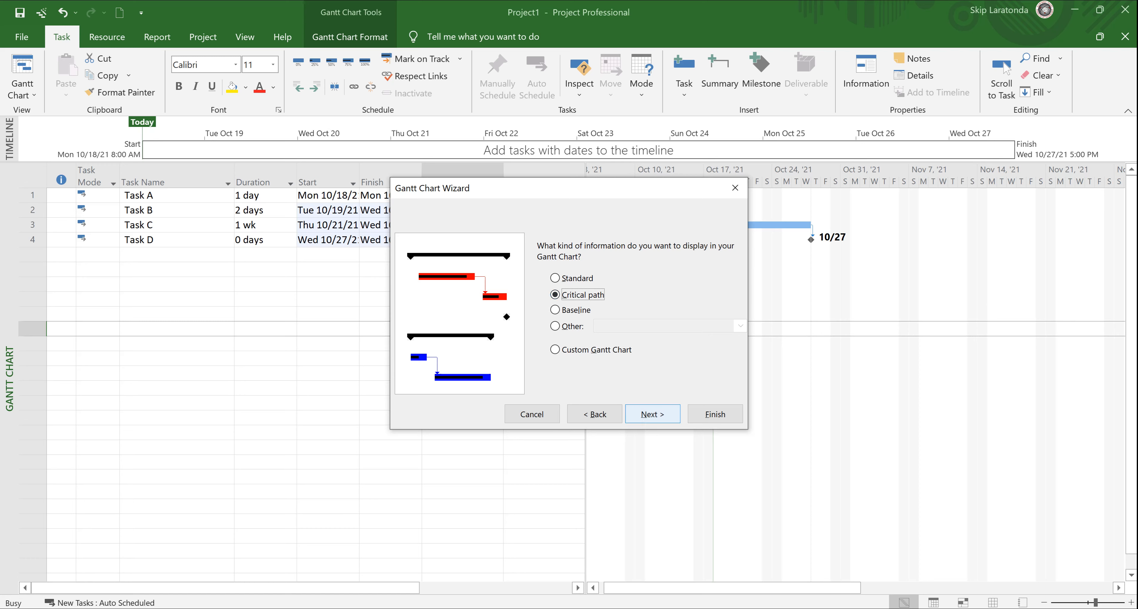
{"action": "left_click", "coordinate": [652, 414]}
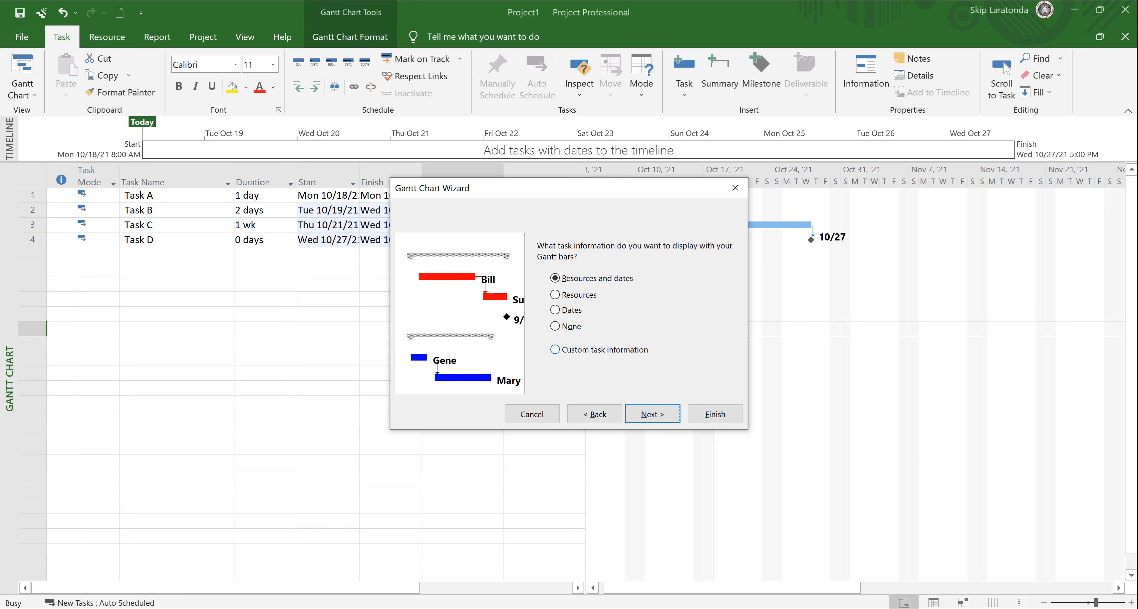
Step: Choose custom task information with % Complete left and Resource Names right of the normal Gantt bars, and finish formatting the chart
{"action": "left_click", "coordinate": [556, 350]}
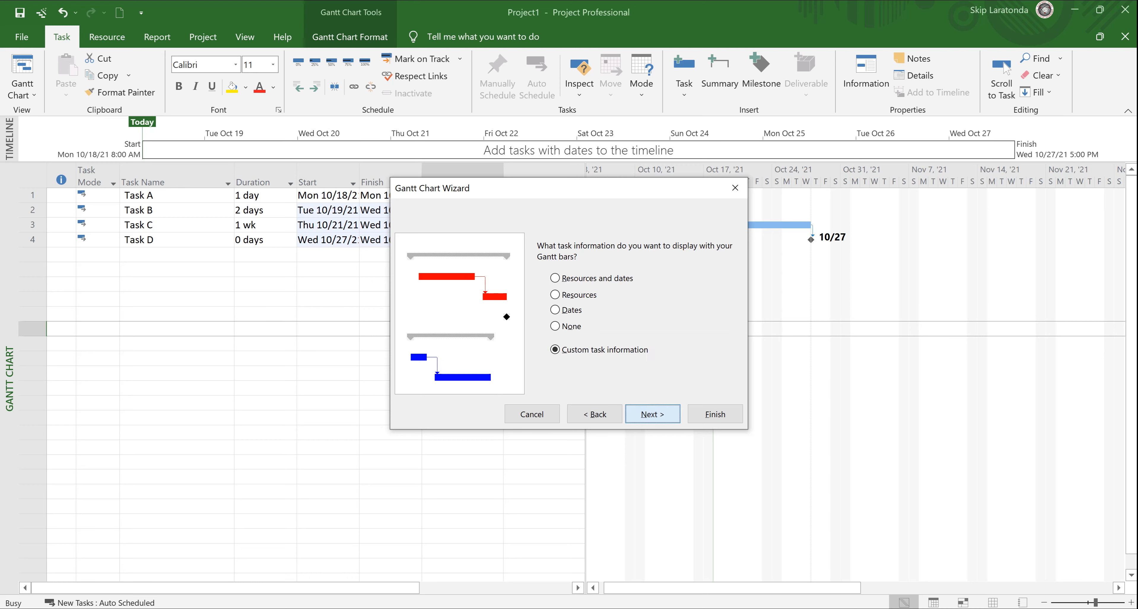
{"action": "left_click", "coordinate": [653, 415]}
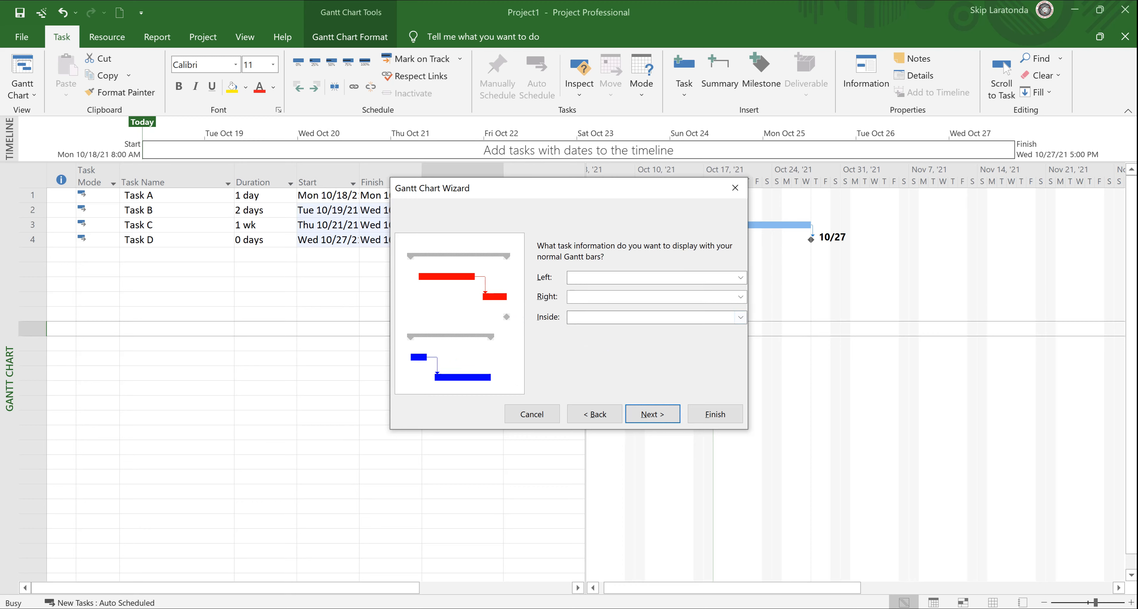
{"action": "left_click", "coordinate": [741, 278]}
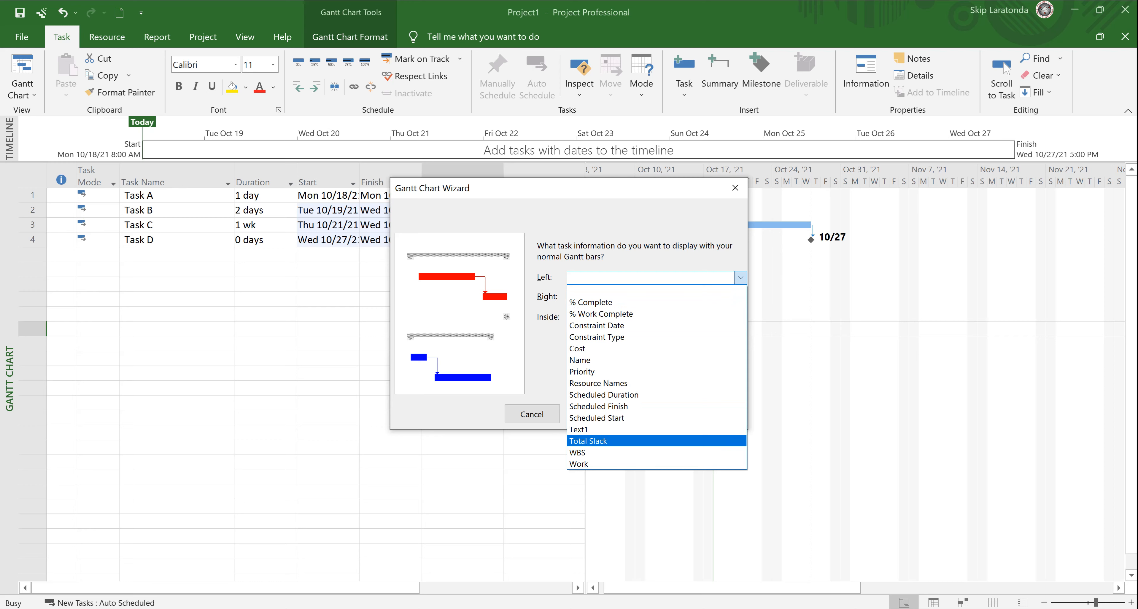
{"action": "key", "text": "Return"}
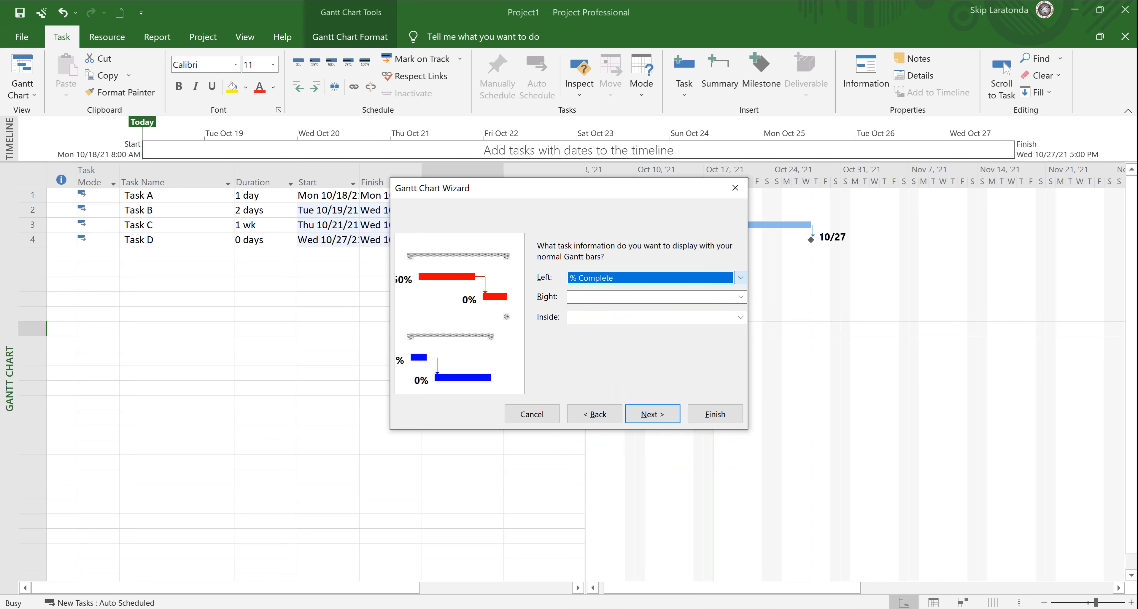
{"action": "left_click", "coordinate": [741, 297]}
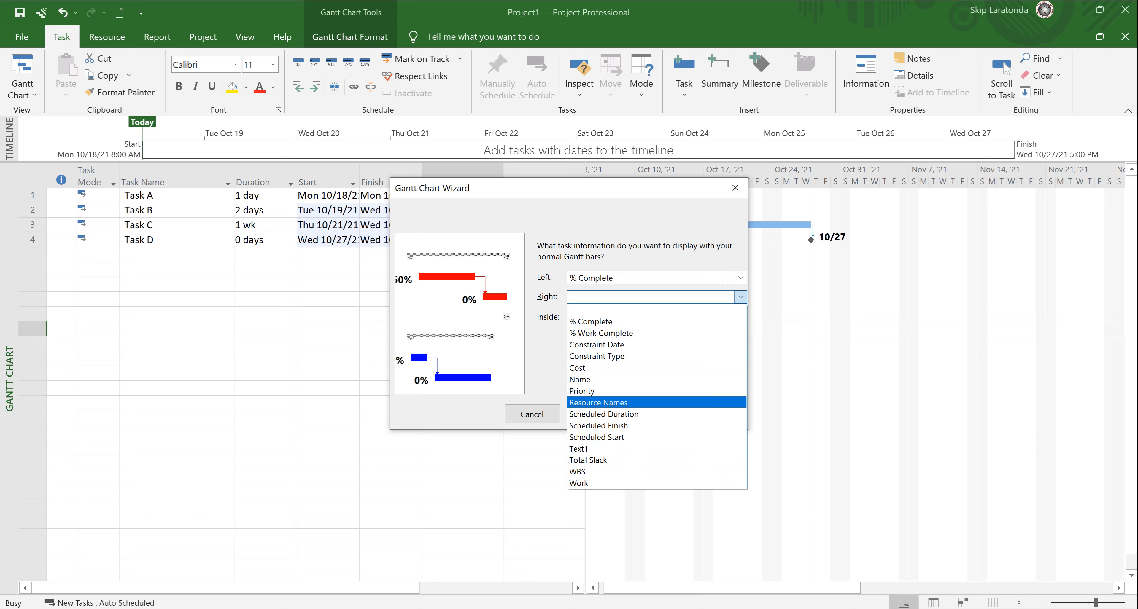
{"action": "key", "text": "Return"}
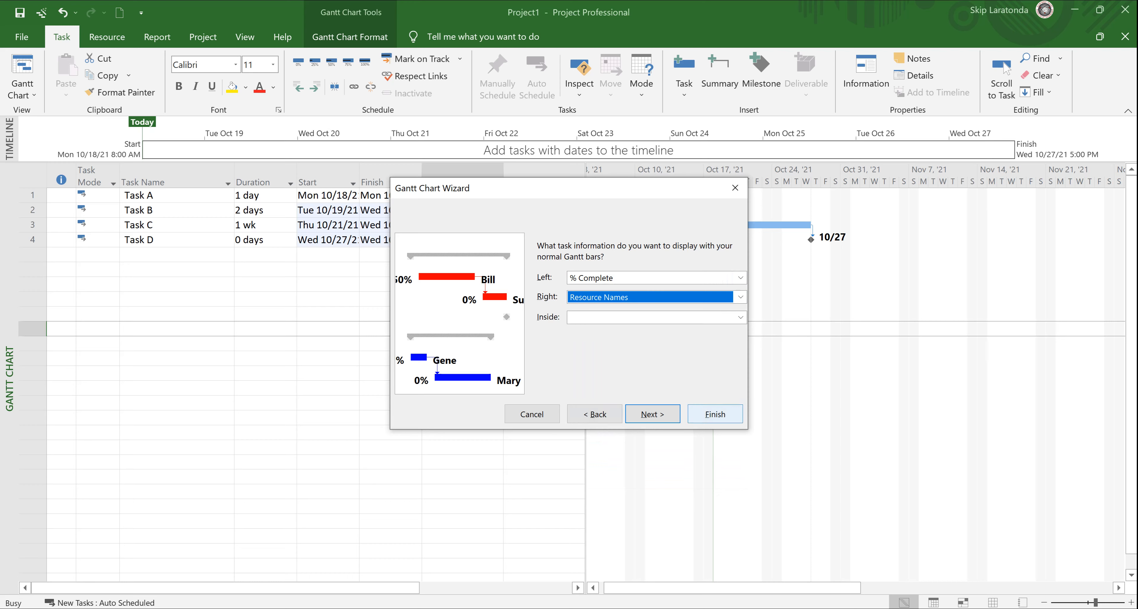
{"action": "key", "text": "Return"}
{"action": "key", "text": "Return"}
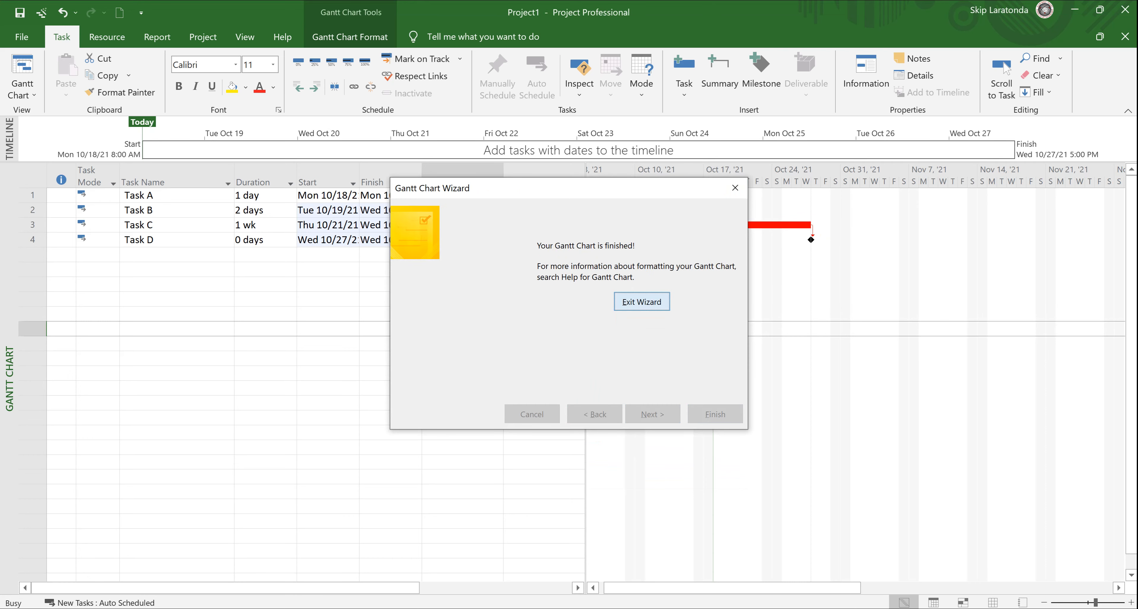
Step: Exit the finished Gantt Chart Wizard and zoom the timescale in one level, bringing Task A's bar into view
{"action": "key", "text": "Return"}
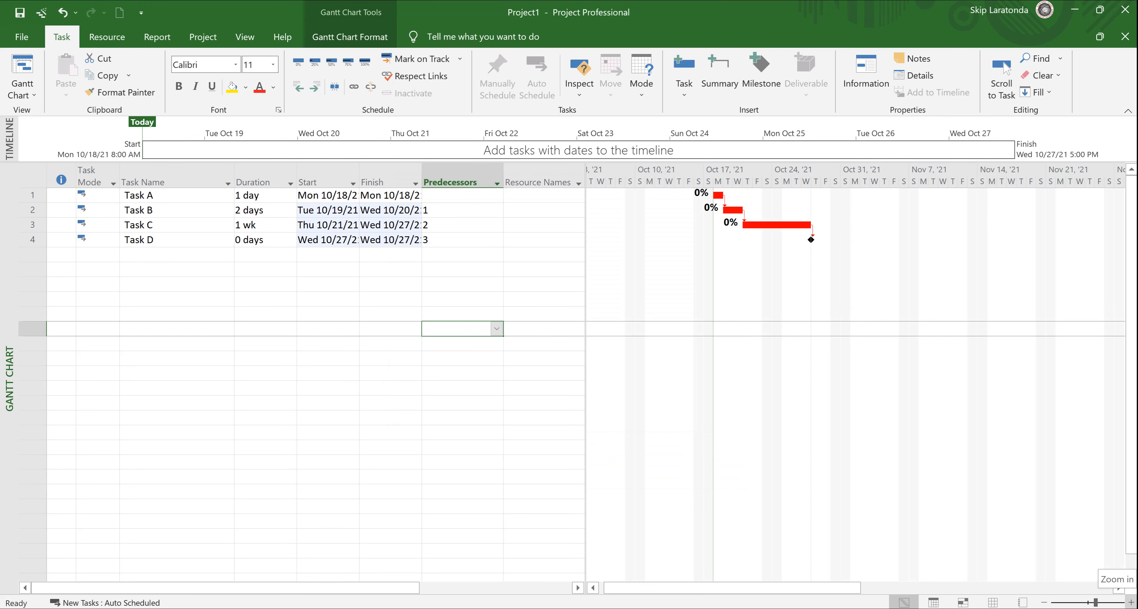
{"action": "left_click", "coordinate": [1130, 602]}
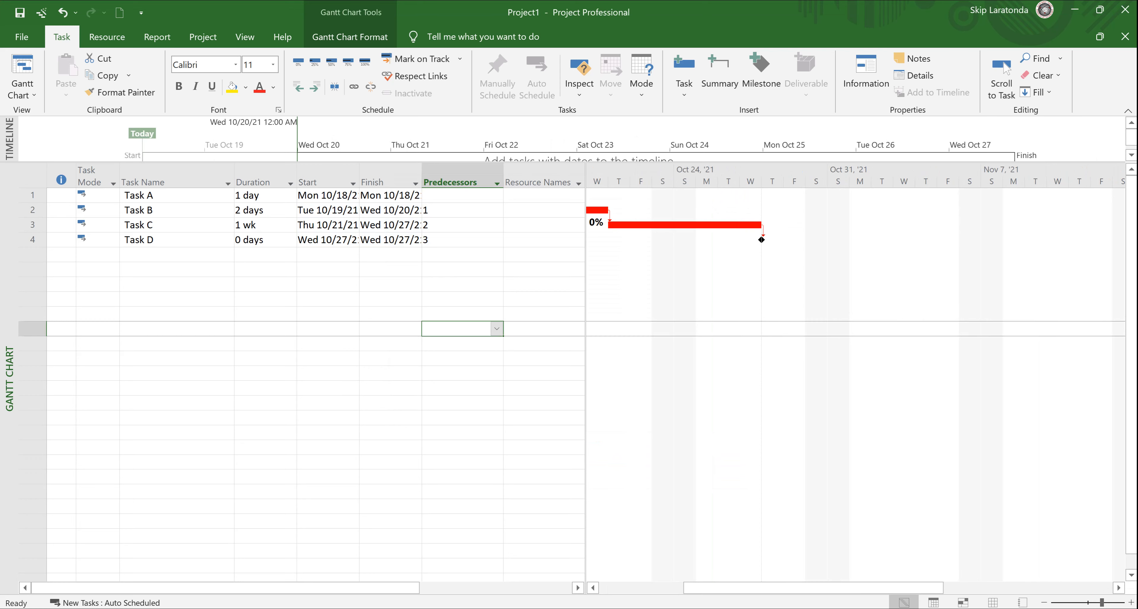
{"action": "left_click", "coordinate": [177, 196]}
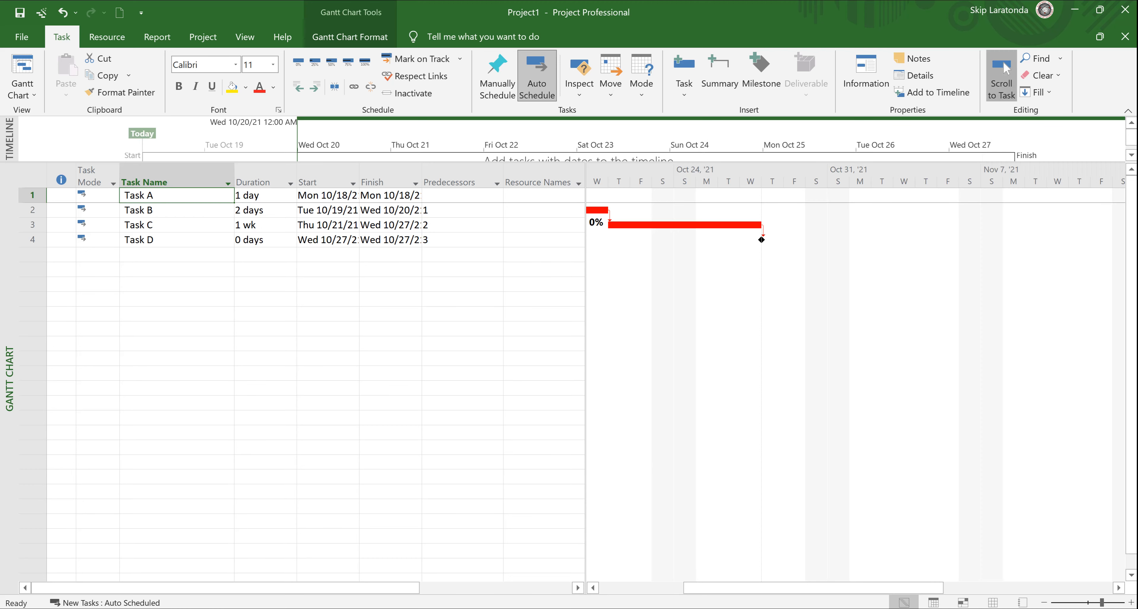
{"action": "left_click", "coordinate": [1002, 70]}
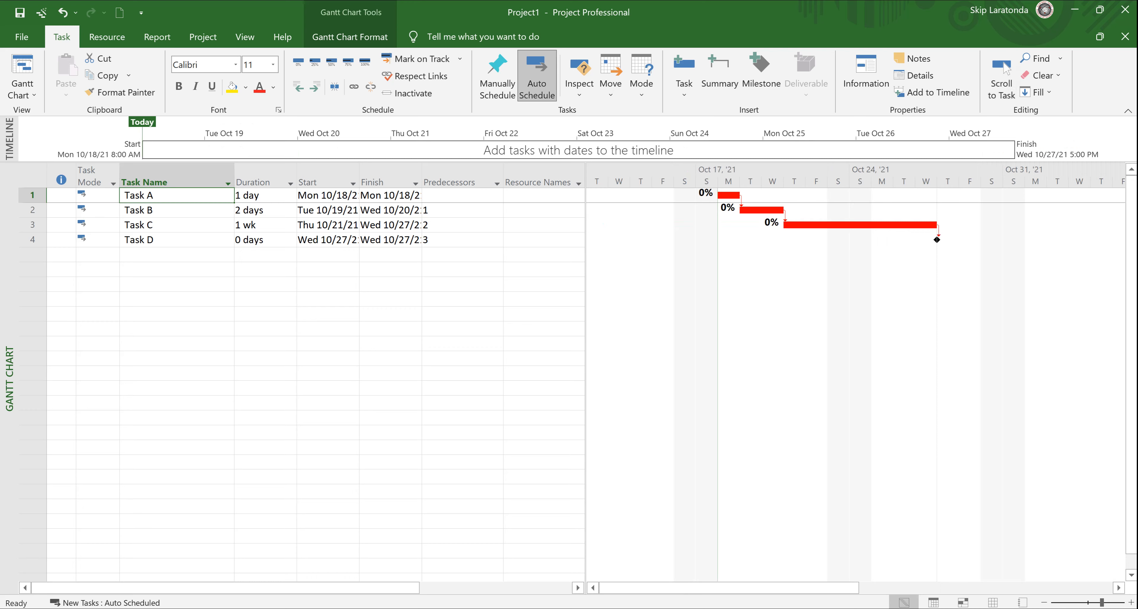
Step: Widen the Gantt chart area so the task table ends exactly after the Duration column
{"action": "left_click_drag", "start_coordinate": [586, 354], "coordinate": [544, 353]}
{"action": "left_click_drag", "start_coordinate": [481, 375], "coordinate": [301, 375]}
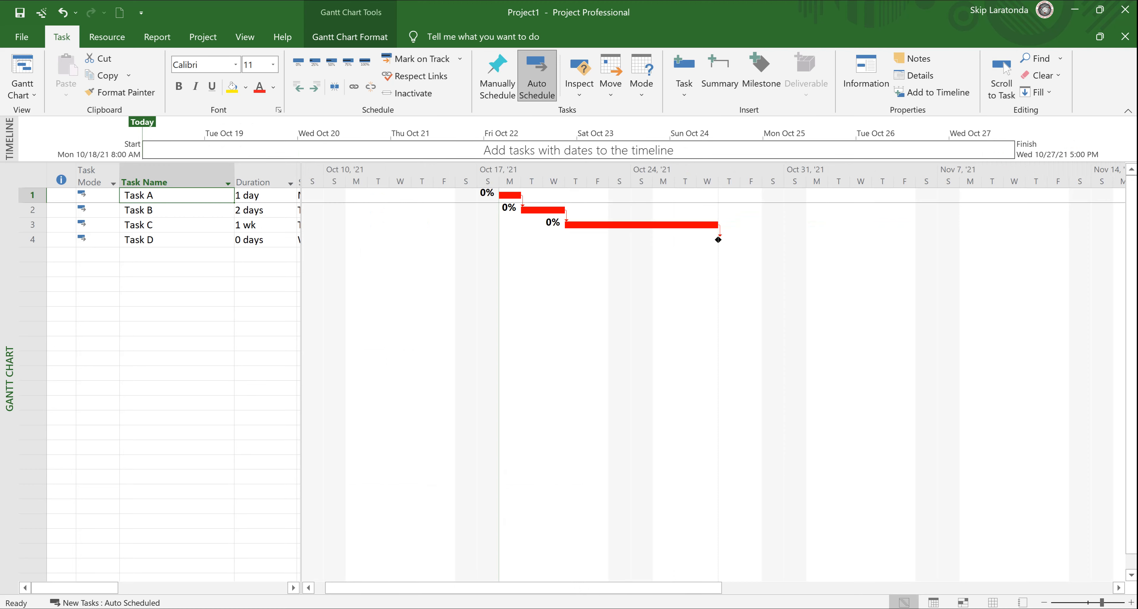
{"action": "left_click_drag", "start_coordinate": [301, 379], "coordinate": [297, 379]}
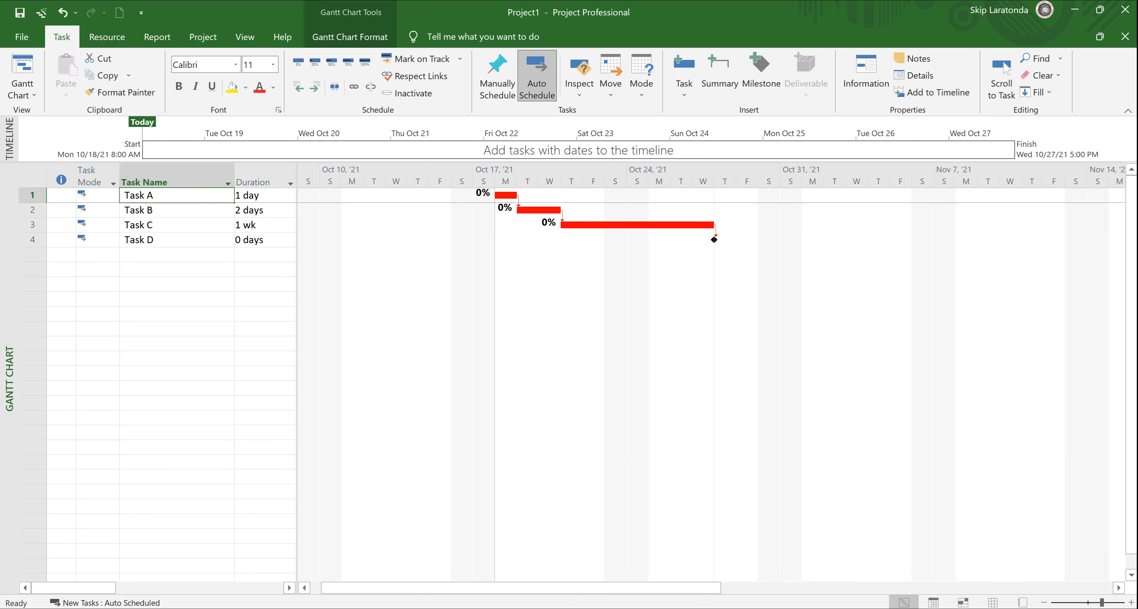
Step: In the project information, try scheduling from Project Finish Date and return the setting to Project Start Date
{"action": "left_click", "coordinate": [203, 36]}
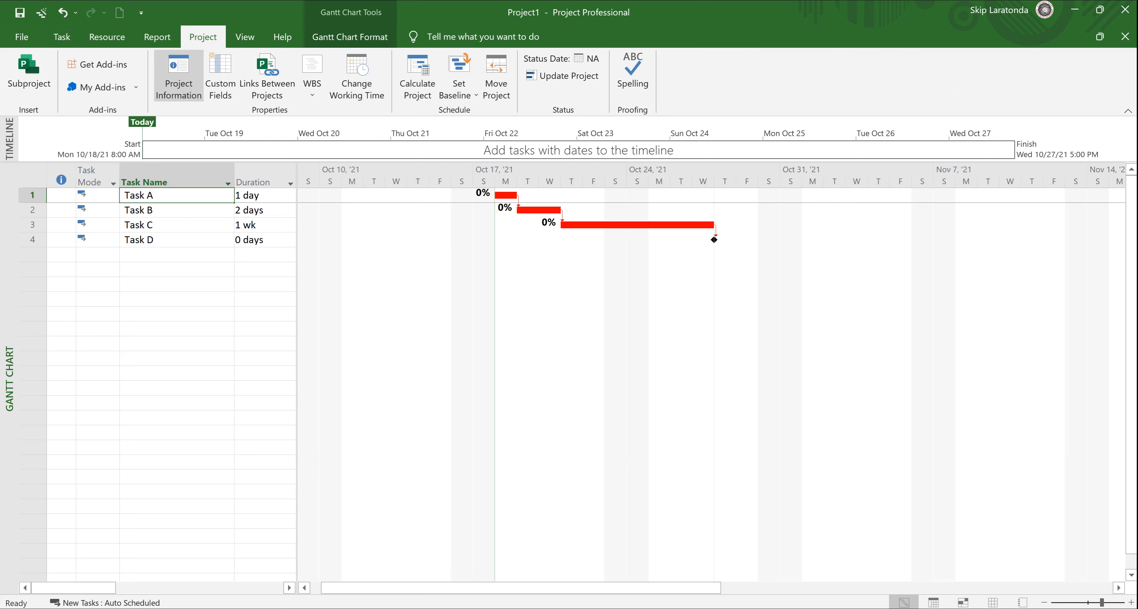
{"action": "left_click", "coordinate": [179, 75]}
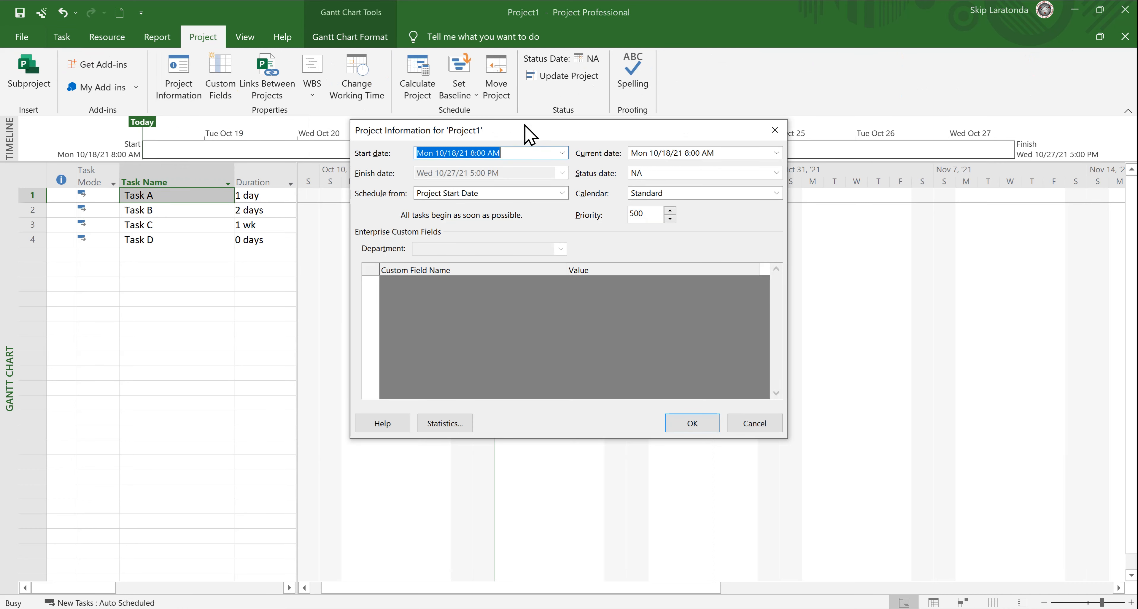
{"action": "left_click_drag", "start_coordinate": [526, 132], "coordinate": [551, 136]}
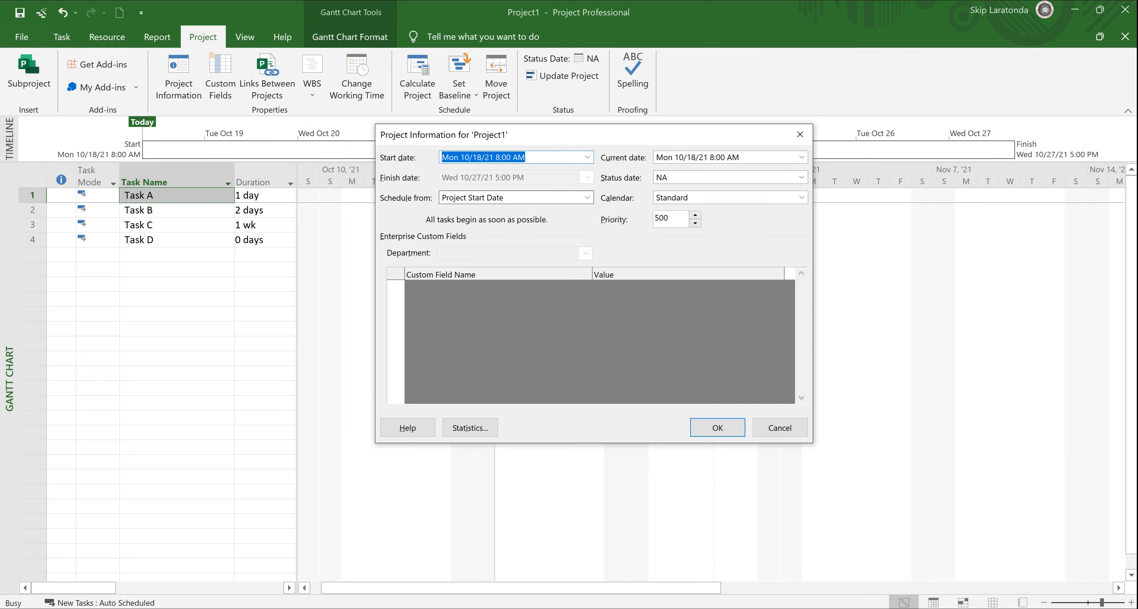
{"action": "left_click", "coordinate": [586, 198]}
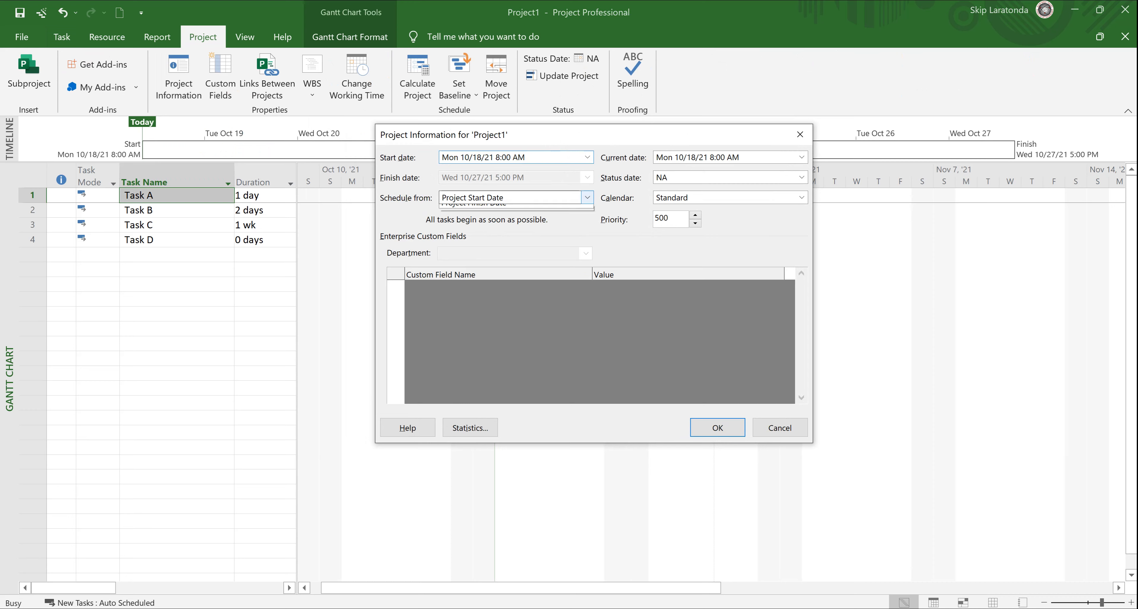
{"action": "left_click", "coordinate": [516, 222]}
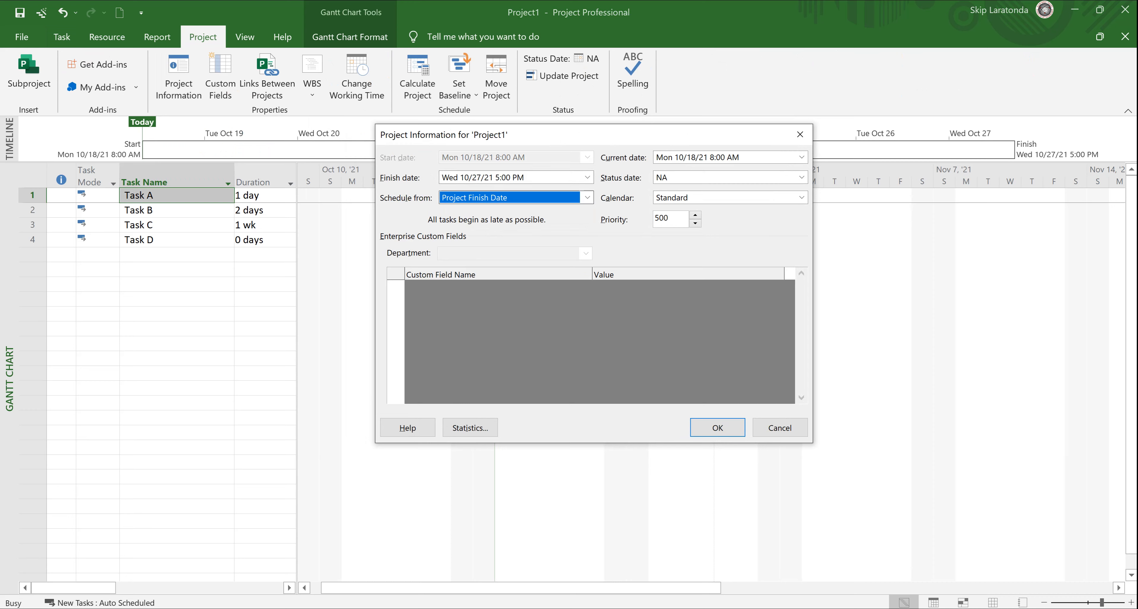
{"action": "left_click", "coordinate": [587, 198]}
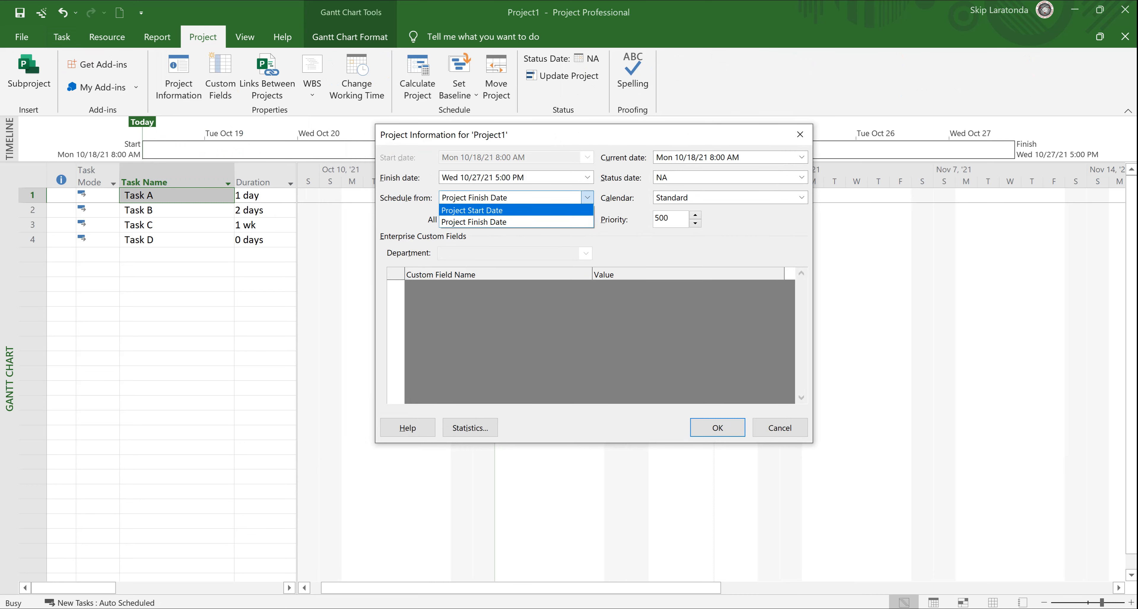
{"action": "key", "text": "Return"}
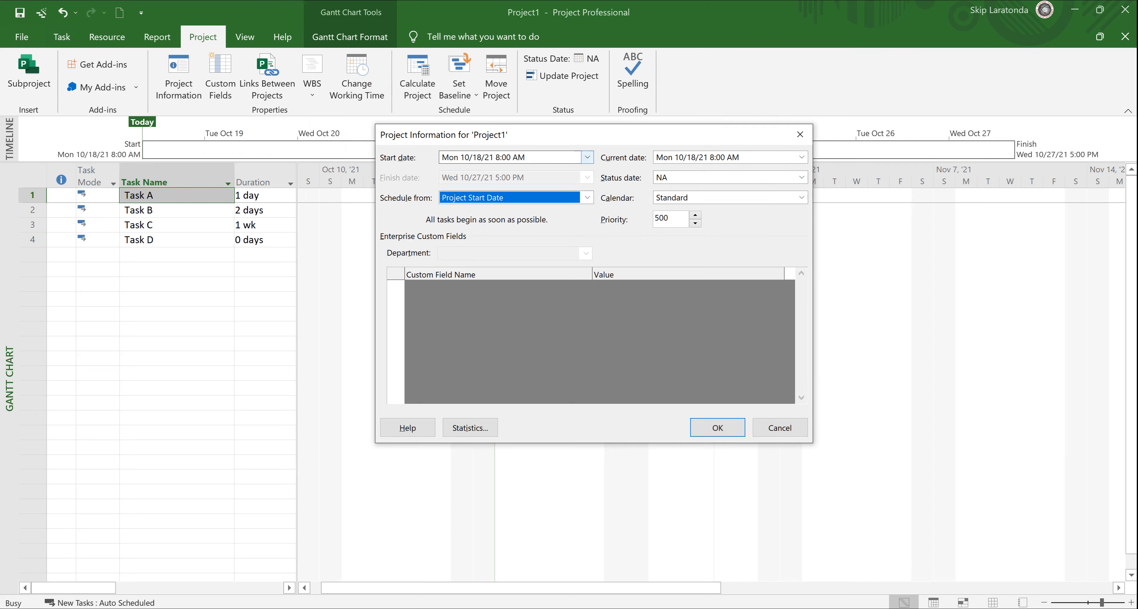
Step: Set the project's start date to Mon 11/1/2021, apply it, and recheck the project information
{"action": "left_click", "coordinate": [587, 157]}
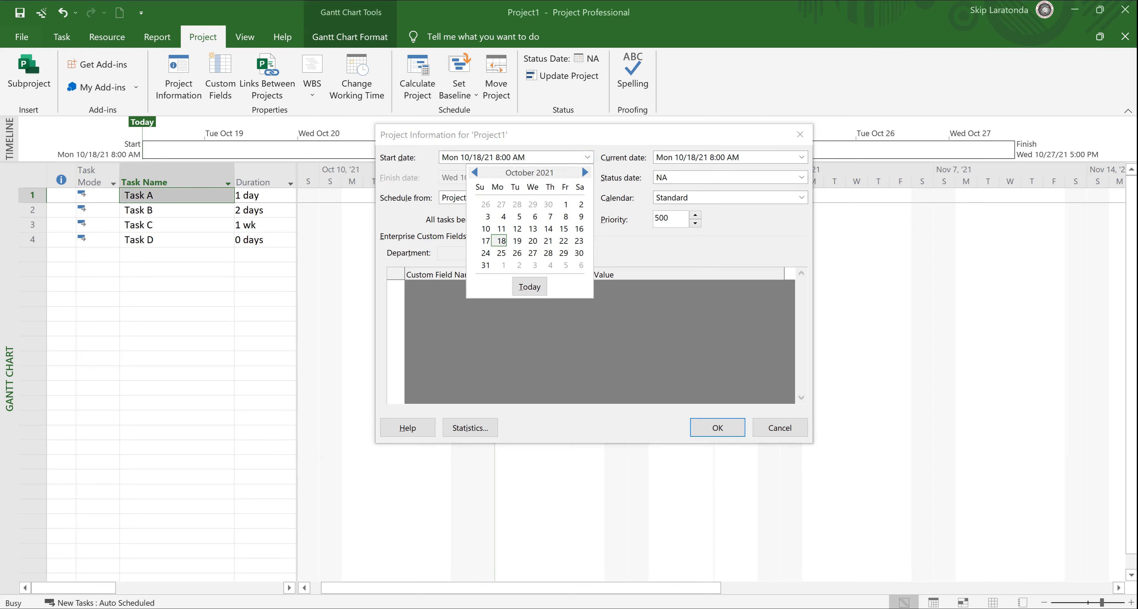
{"action": "left_click", "coordinate": [584, 171]}
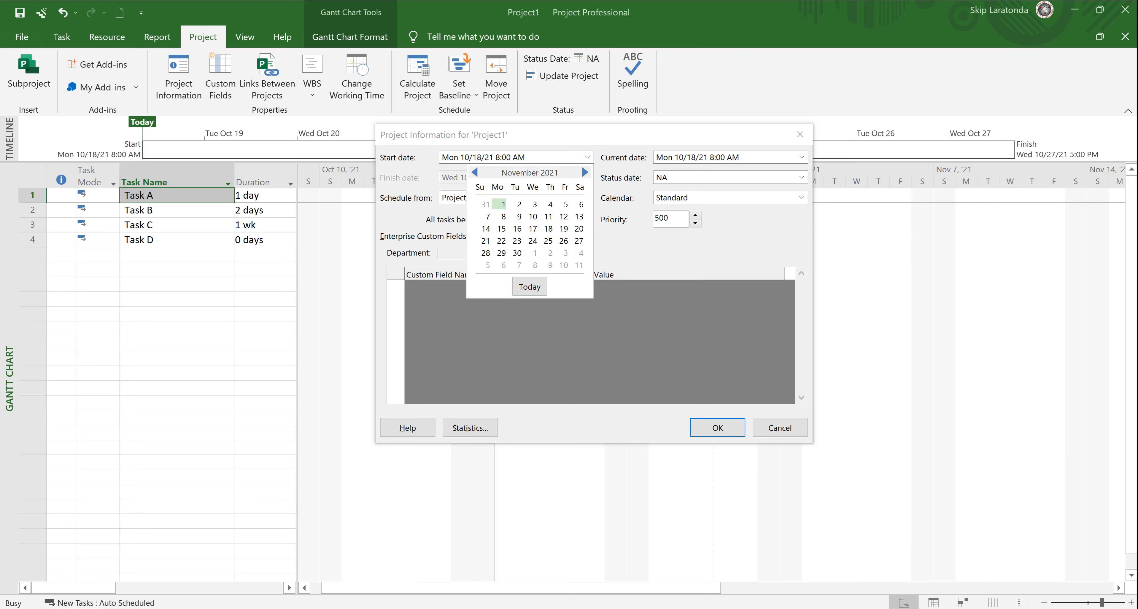
{"action": "left_click", "coordinate": [503, 204]}
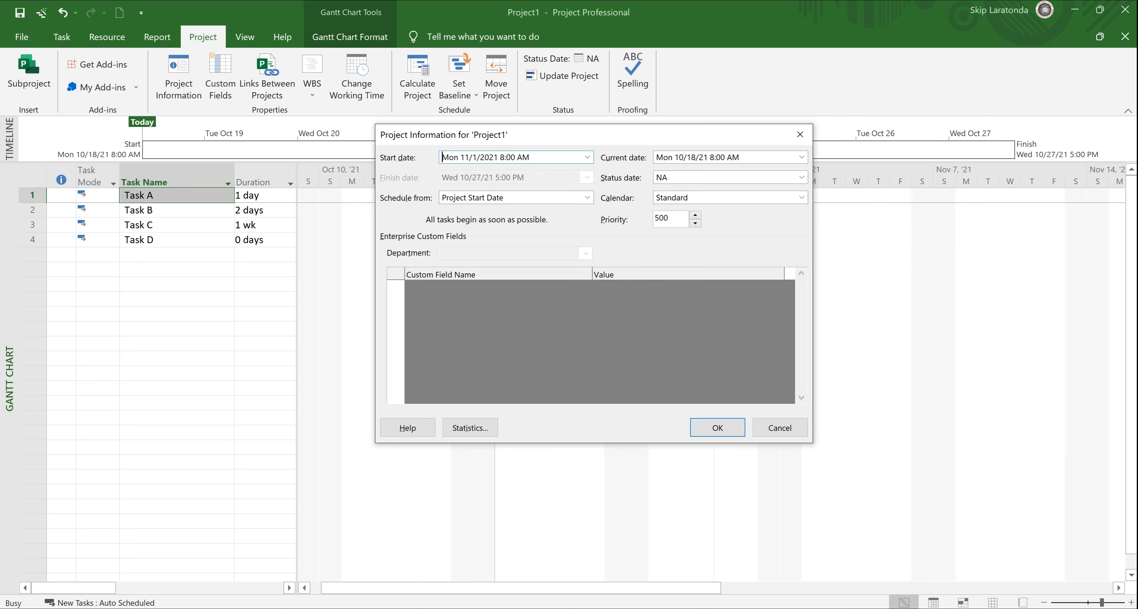
{"action": "left_click", "coordinate": [718, 428]}
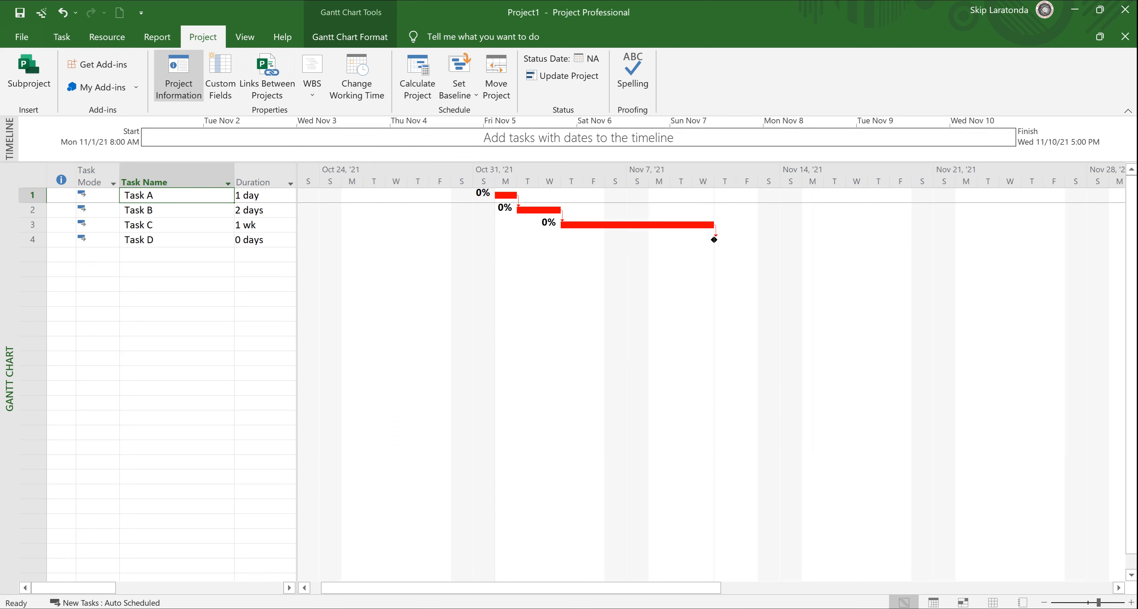
{"action": "left_click", "coordinate": [178, 75]}
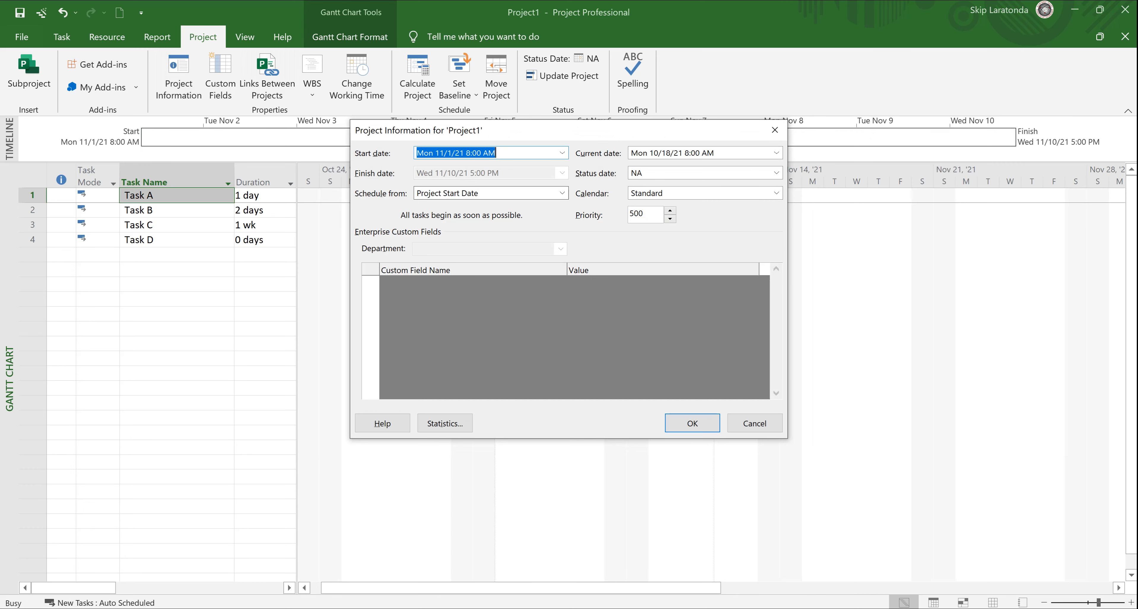
{"action": "key", "text": "Return"}
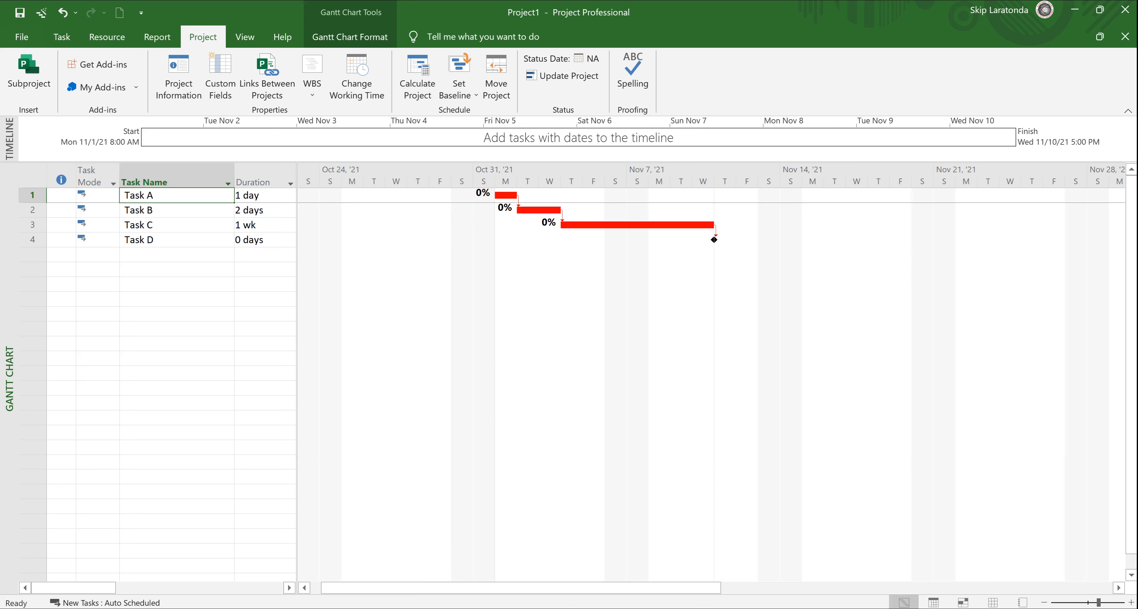
Step: View the available base calendars in the Change Working Time settings and close them without changes
{"action": "left_click", "coordinate": [356, 80]}
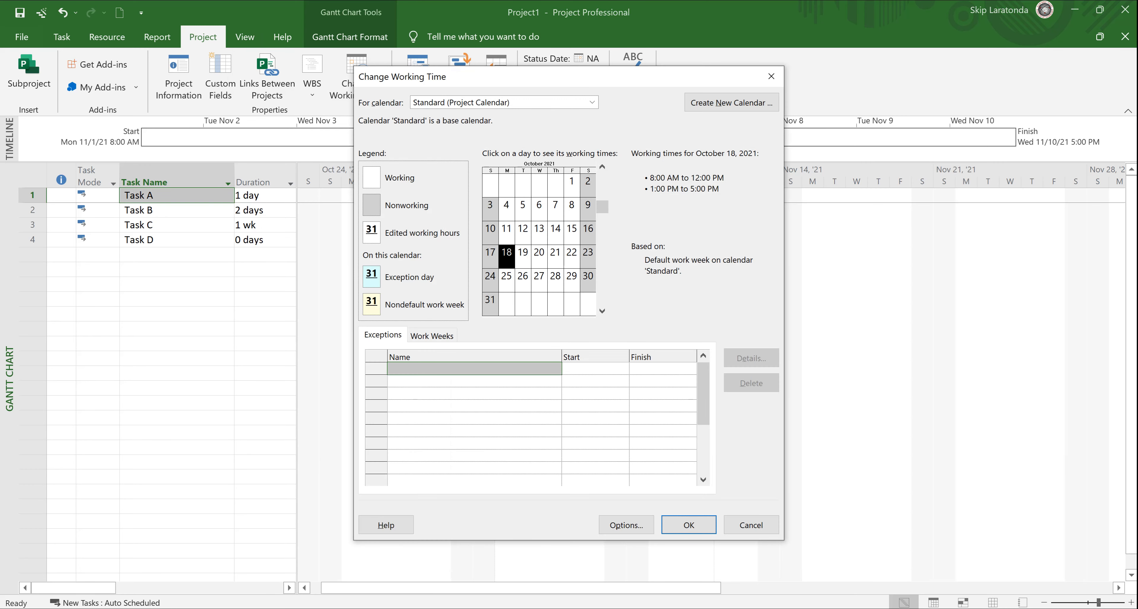
{"action": "left_click", "coordinate": [592, 103]}
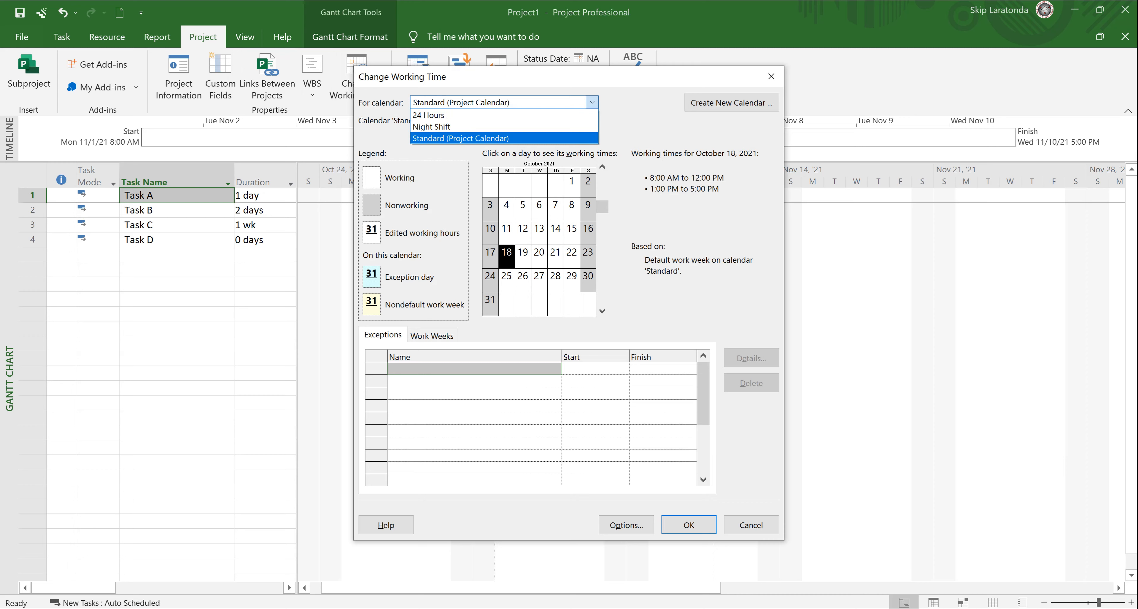
{"action": "key", "text": "Return"}
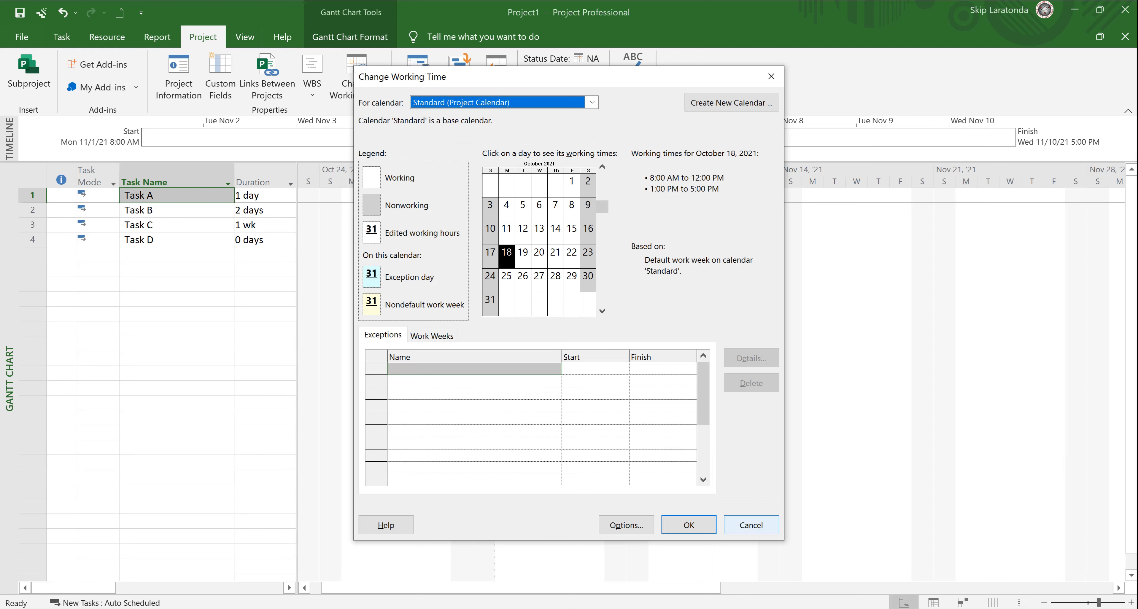
{"action": "left_click", "coordinate": [751, 525]}
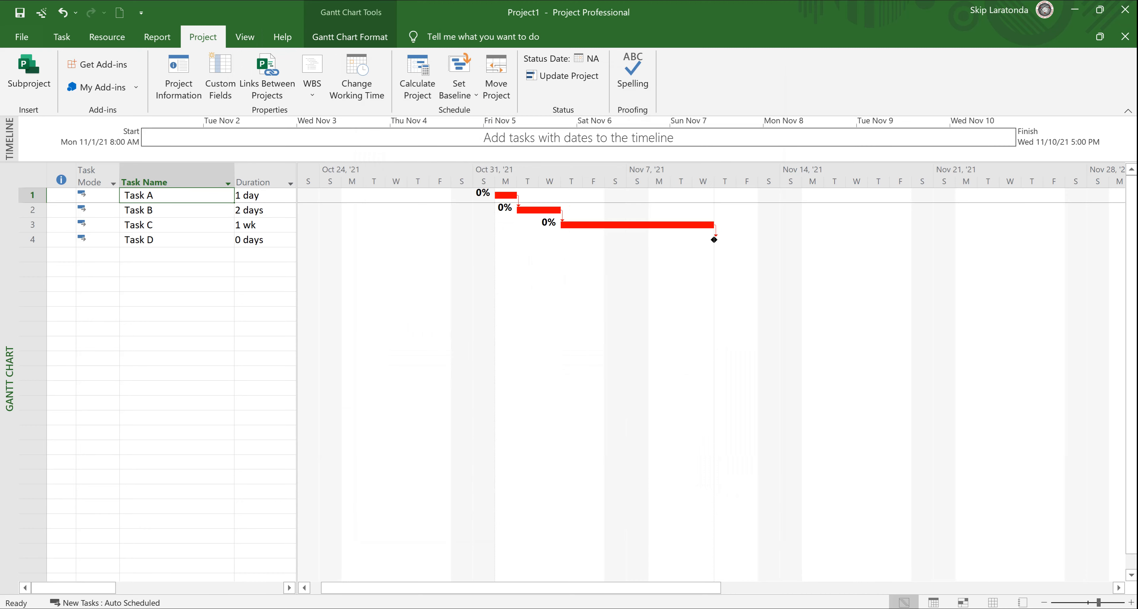
Step: List the calendar options in the project information and keep Standard as the project calendar
{"action": "left_click", "coordinate": [179, 75]}
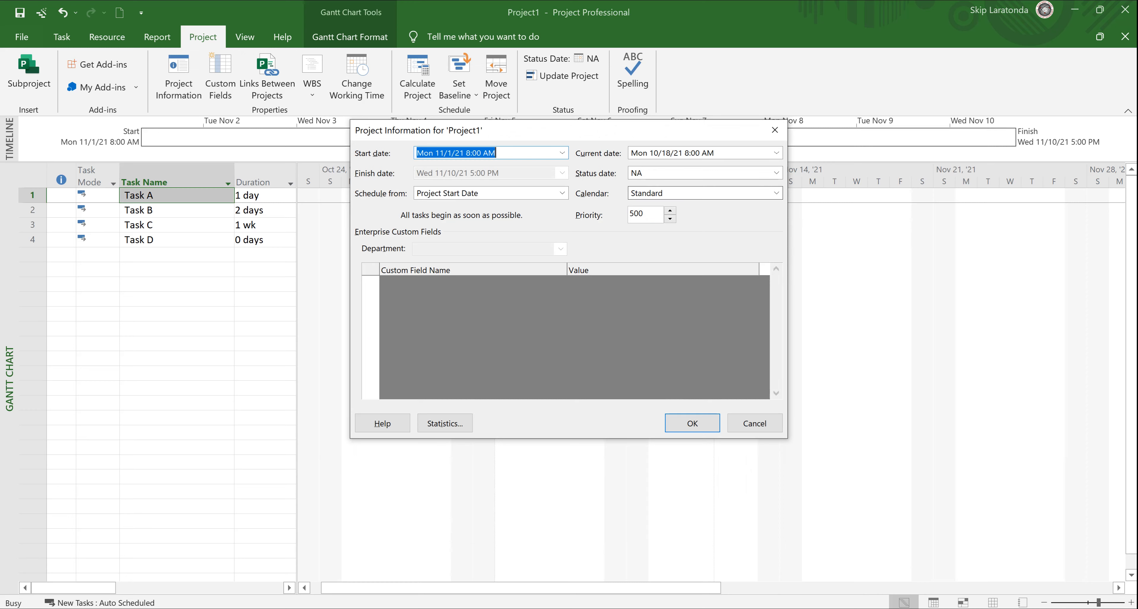
{"action": "left_click", "coordinate": [776, 193]}
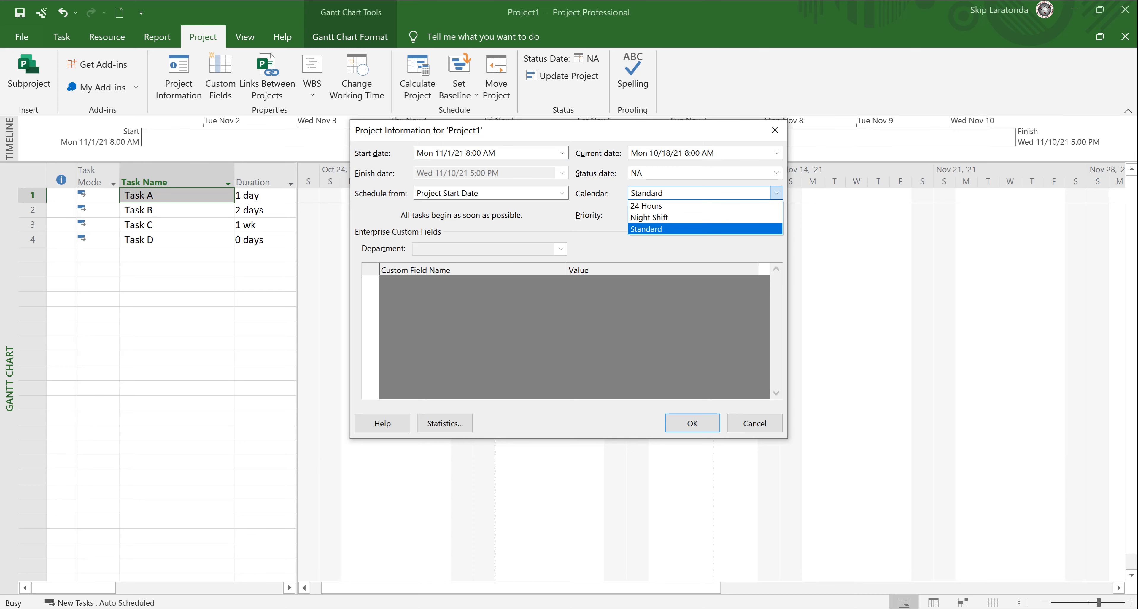
{"action": "left_click", "coordinate": [647, 229]}
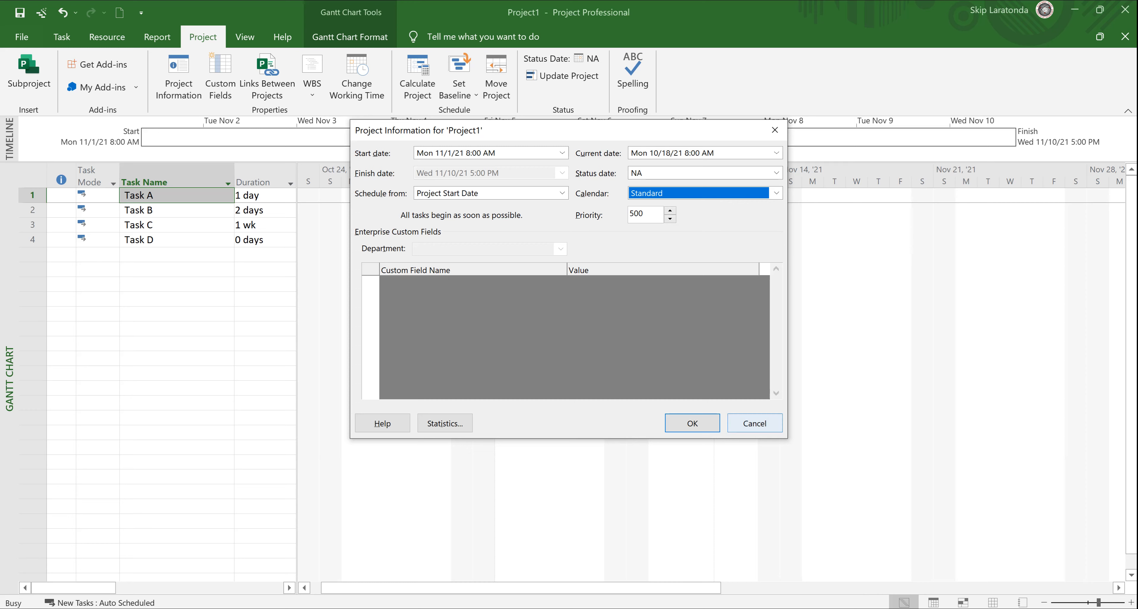
{"action": "left_click", "coordinate": [693, 423]}
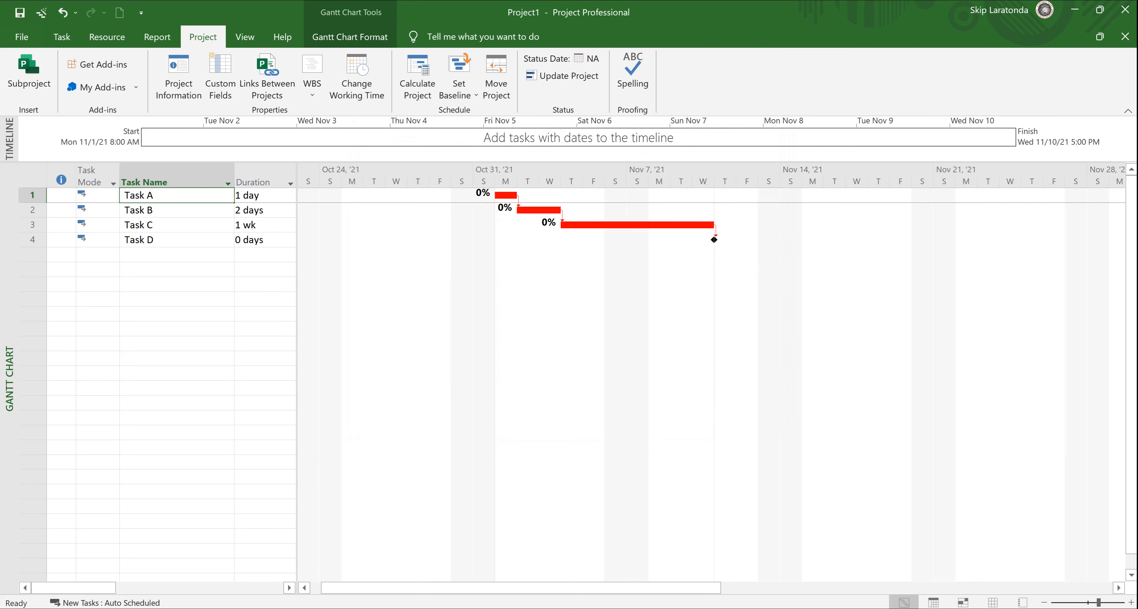
Step: View the summary in the project's advanced properties and return to the Gantt chart
{"action": "left_click", "coordinate": [21, 36]}
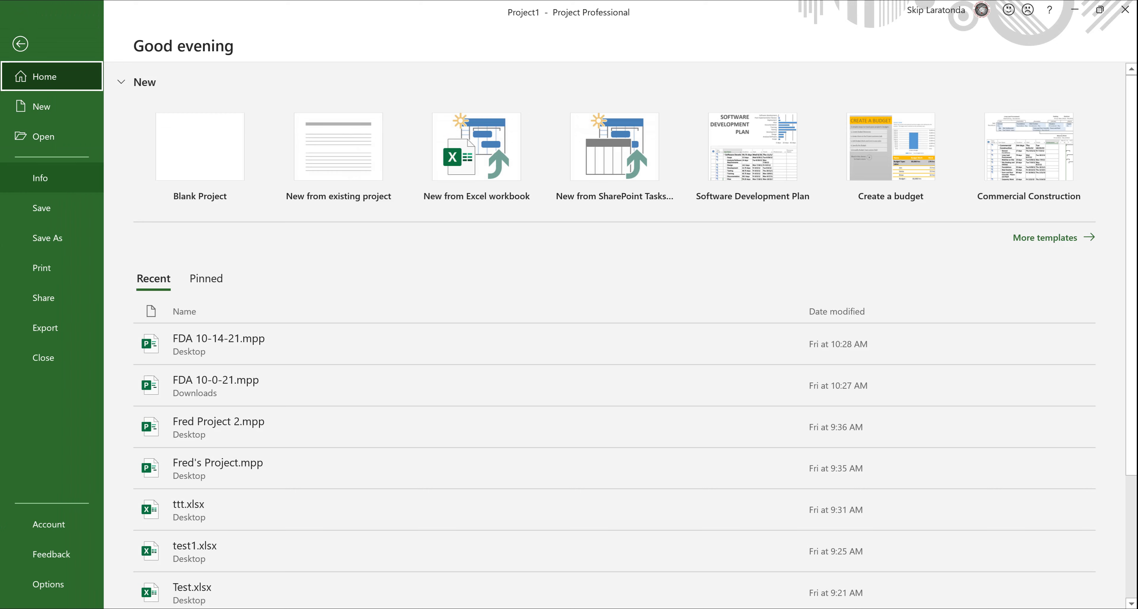
{"action": "left_click", "coordinate": [40, 177]}
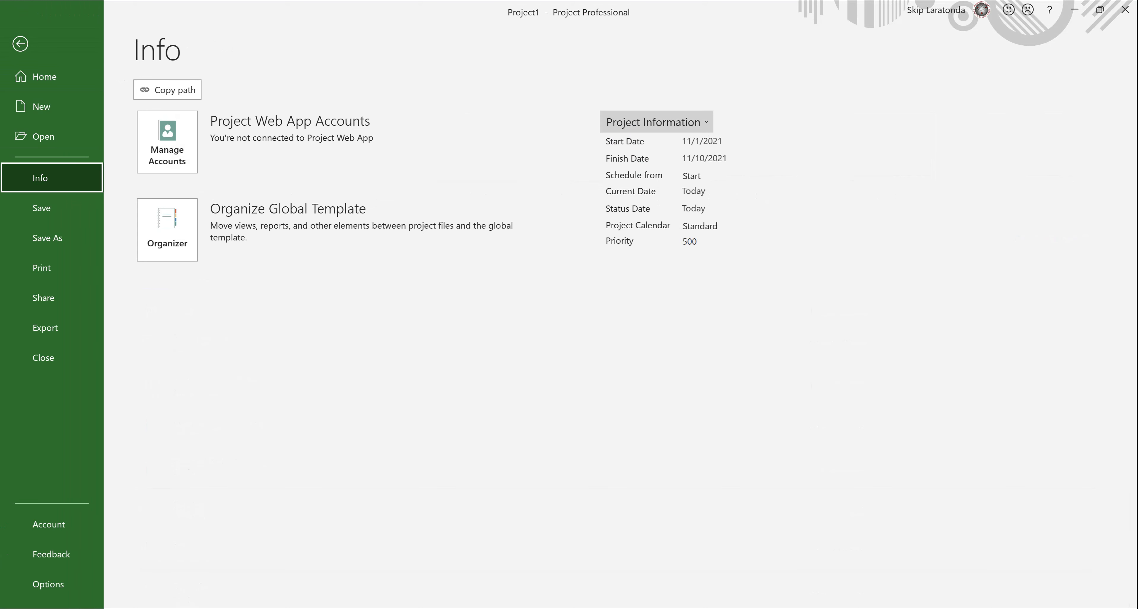
{"action": "left_click", "coordinate": [654, 122]}
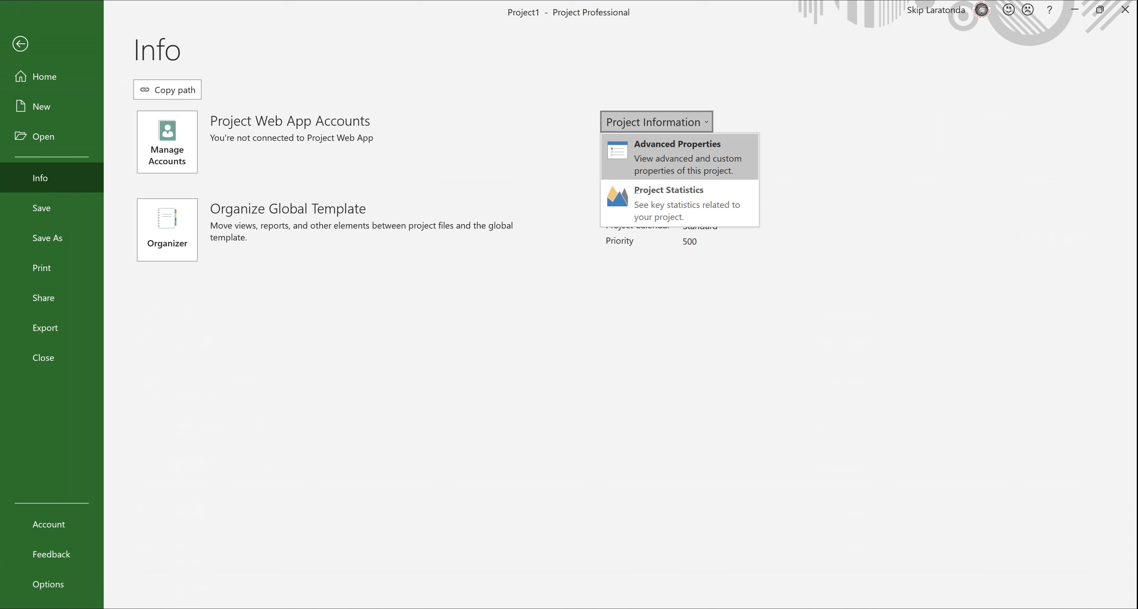
{"action": "left_click", "coordinate": [680, 156]}
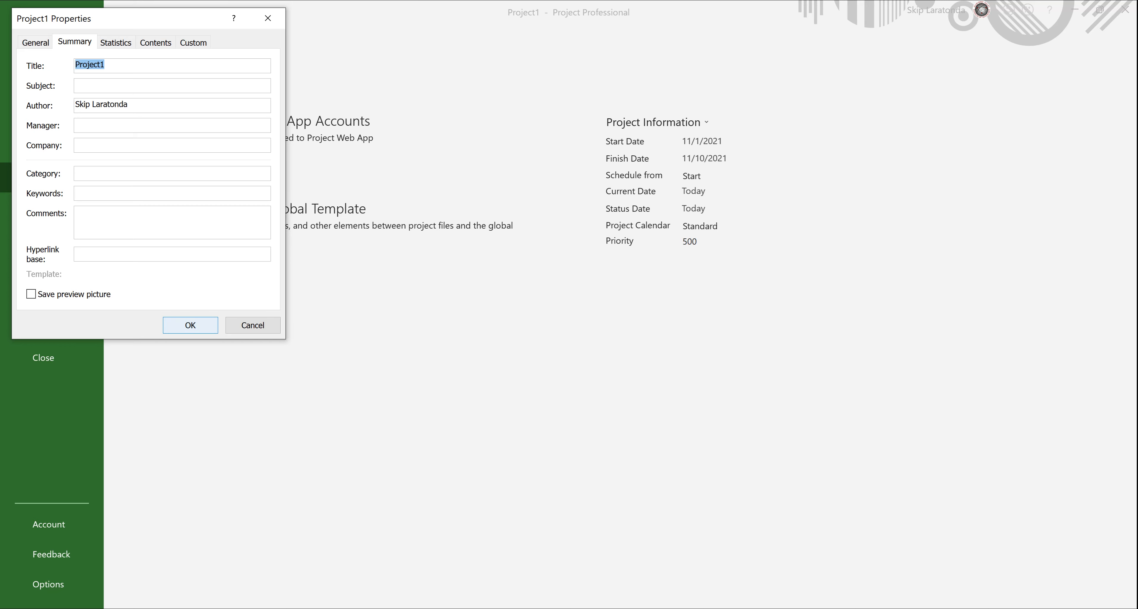
{"action": "left_click", "coordinate": [191, 325]}
{"action": "left_click", "coordinate": [20, 43]}
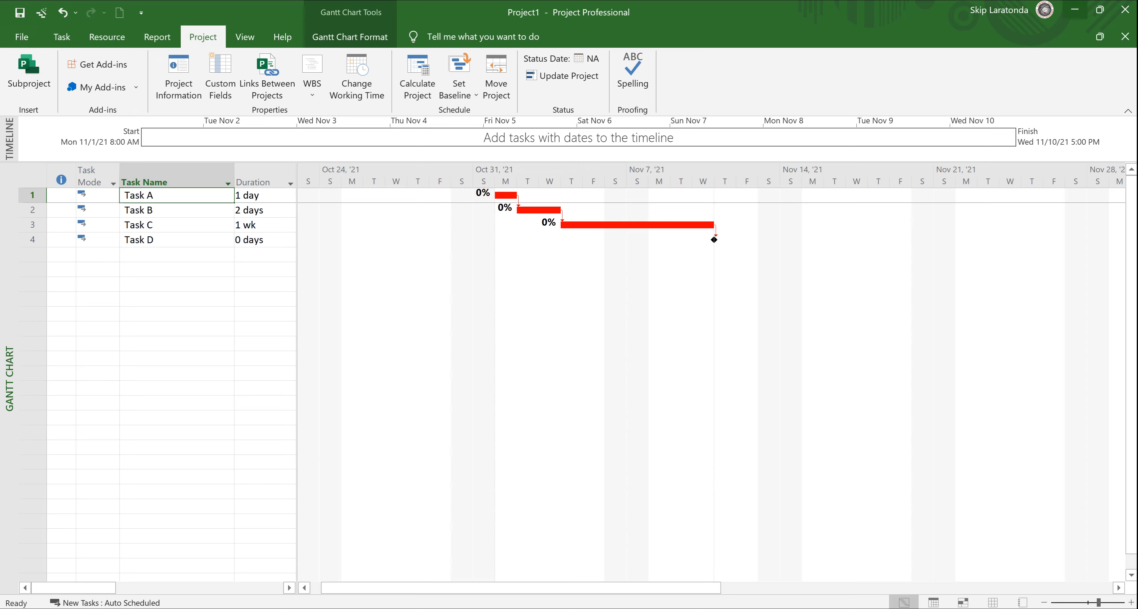
Step: Minimize the Project, PDF course manual and Whiteboard windows to get back to the desktop
{"action": "left_click", "coordinate": [1075, 9]}
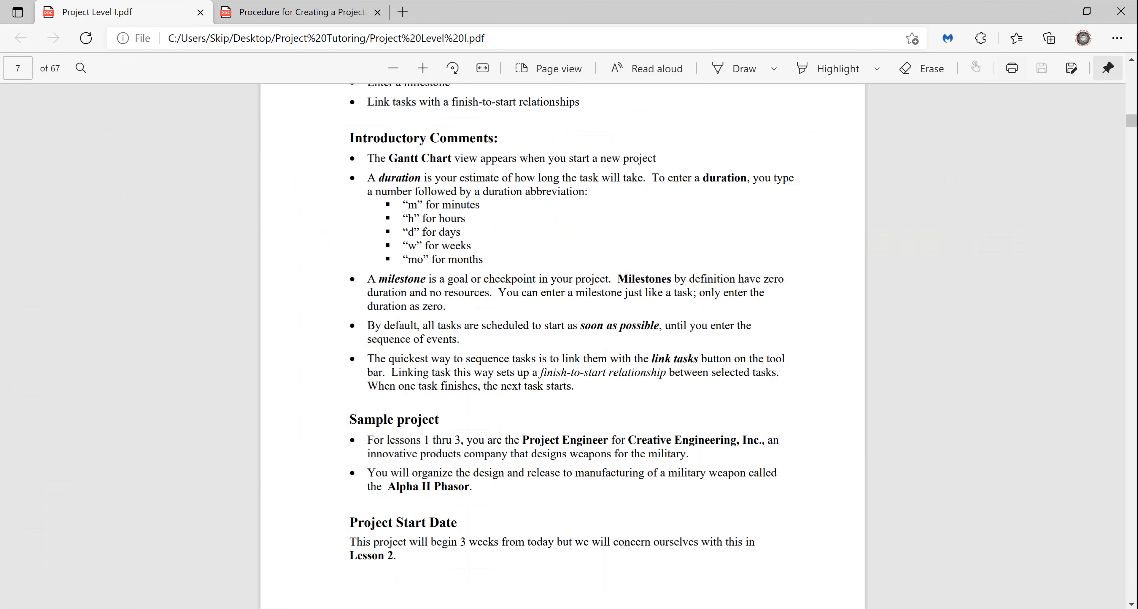
{"action": "left_click", "coordinate": [1053, 11]}
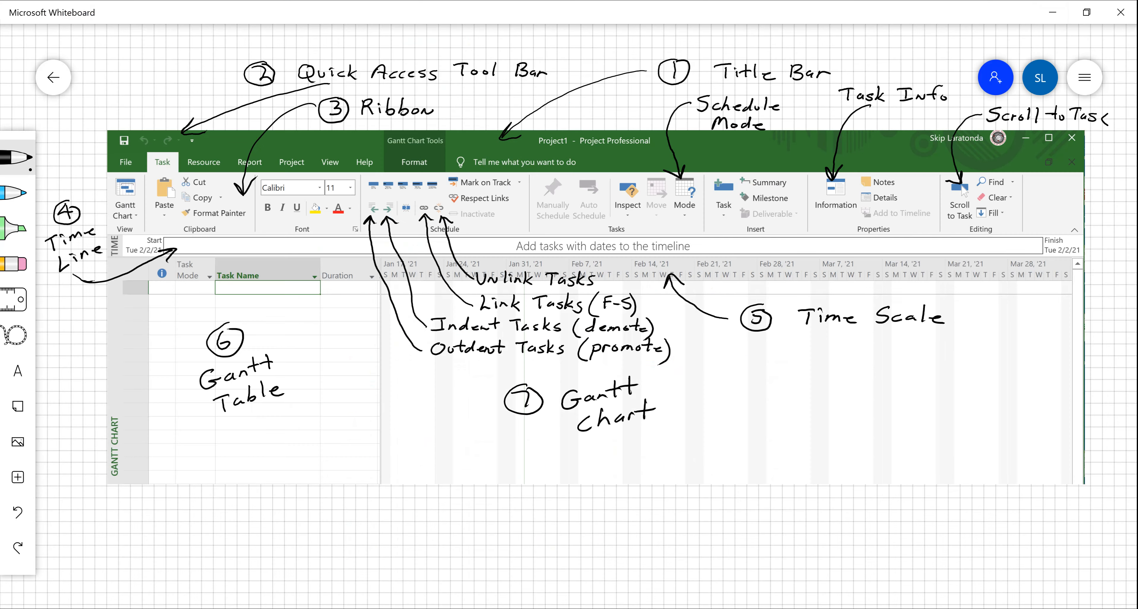
{"action": "left_click", "coordinate": [1053, 12]}
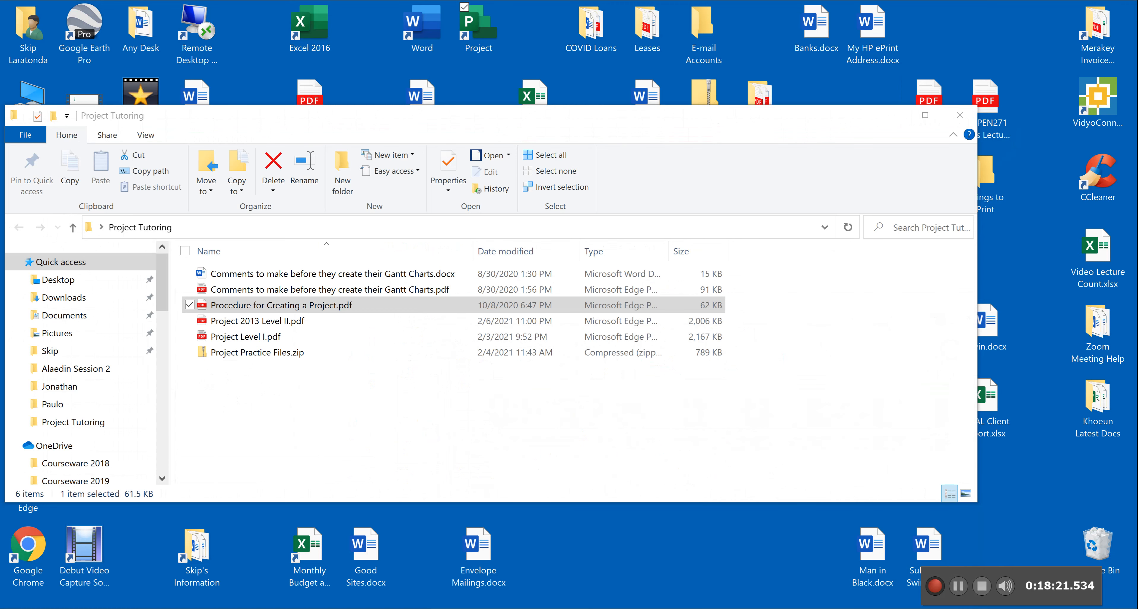
Step: Open Lesson3.mpp from the Project Practice Files archive on the desktop
{"action": "left_click_drag", "start_coordinate": [781, 106], "coordinate": [782, 206]}
{"action": "left_click", "coordinate": [704, 106]}
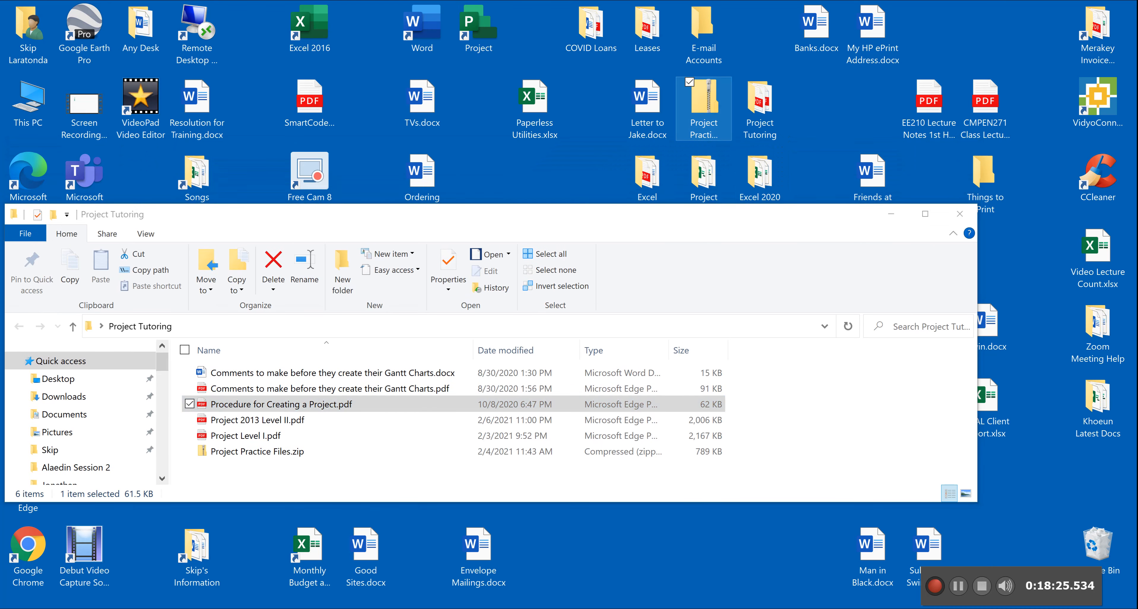
{"action": "double_click", "coordinate": [704, 106]}
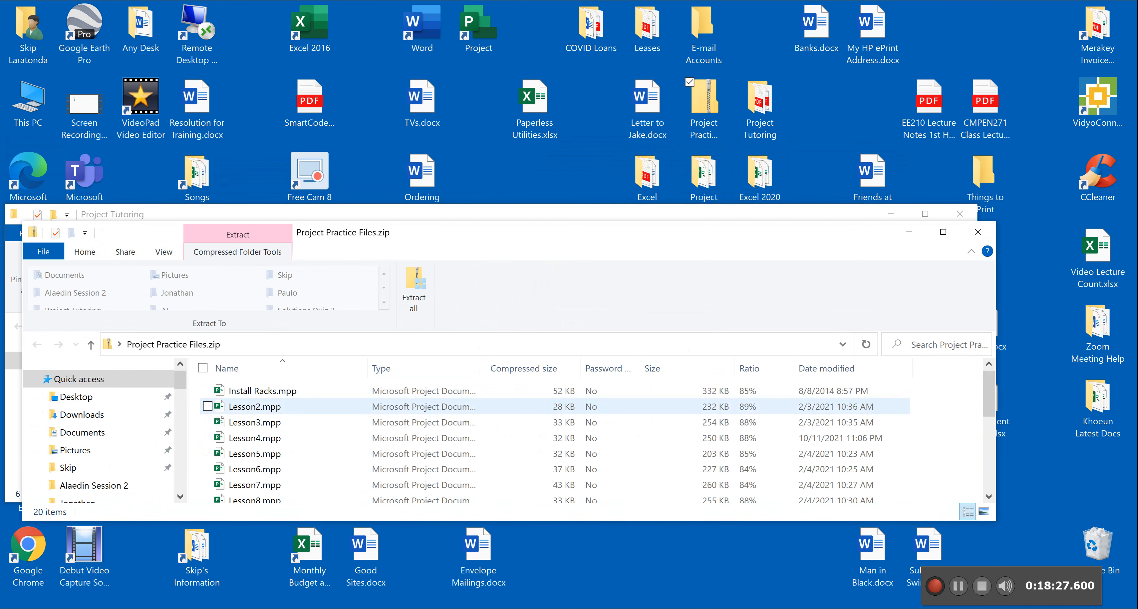
{"action": "double_click", "coordinate": [255, 422]}
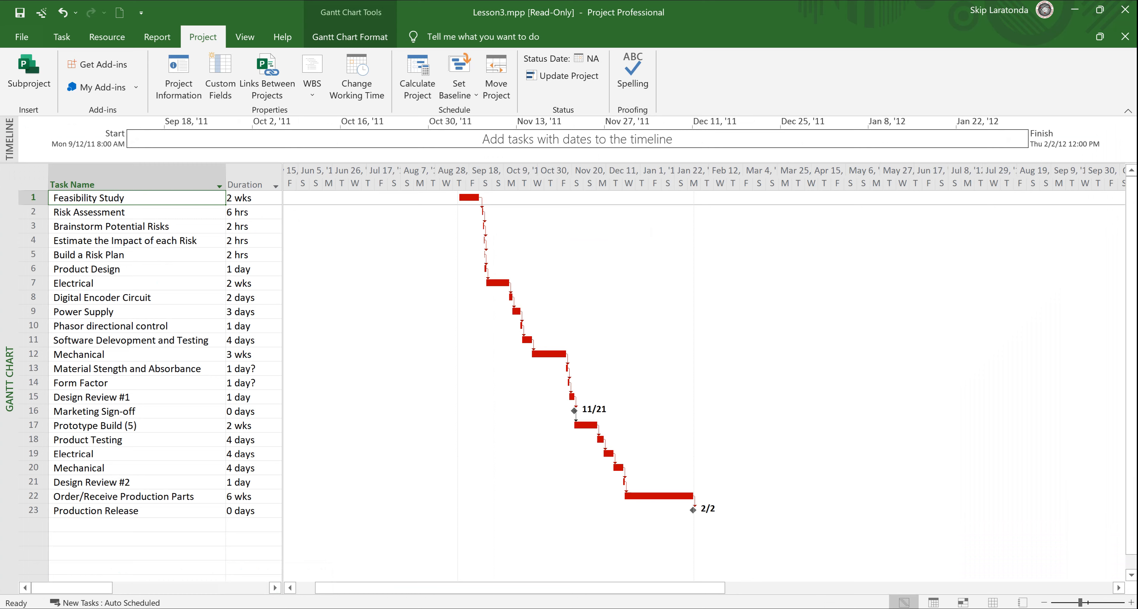
Step: Indent Brainstorm Potential Risks, Estimate the Impact of each Risk and Build a Risk Plan as subtasks of Risk Assessment
{"action": "left_click", "coordinate": [33, 226]}
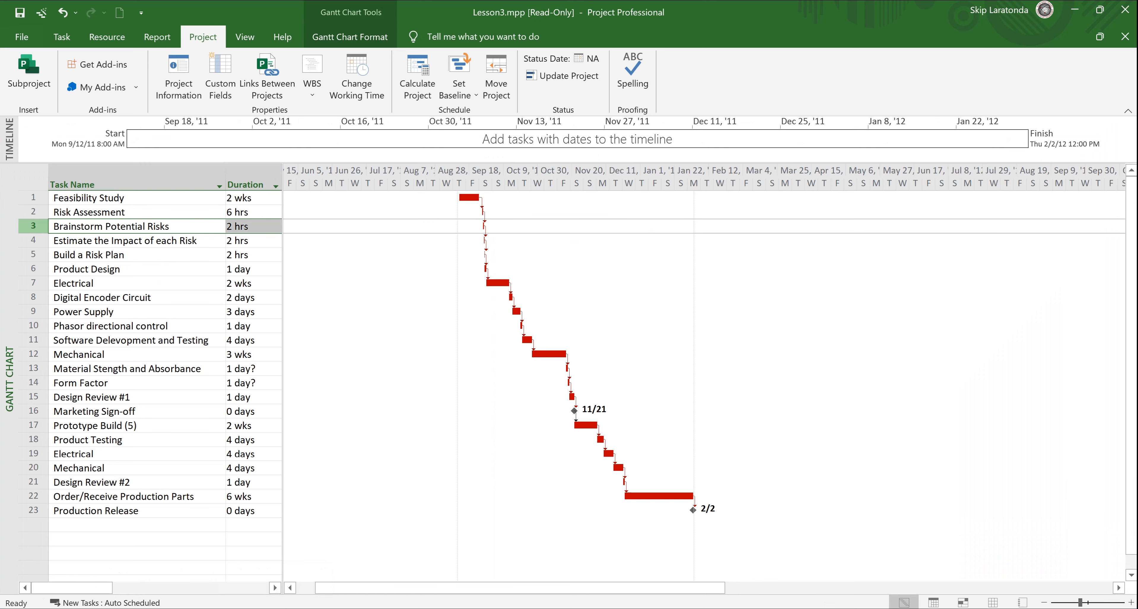
{"action": "left_click_drag", "start_coordinate": [33, 227], "coordinate": [33, 240]}
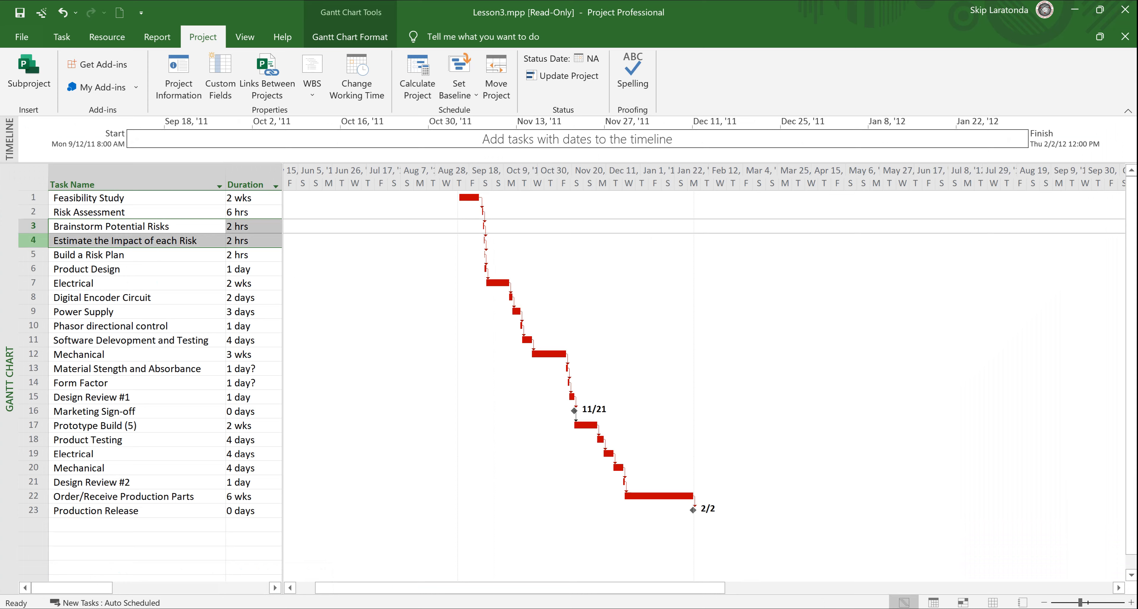
{"action": "left_click_drag", "start_coordinate": [34, 240], "coordinate": [33, 255]}
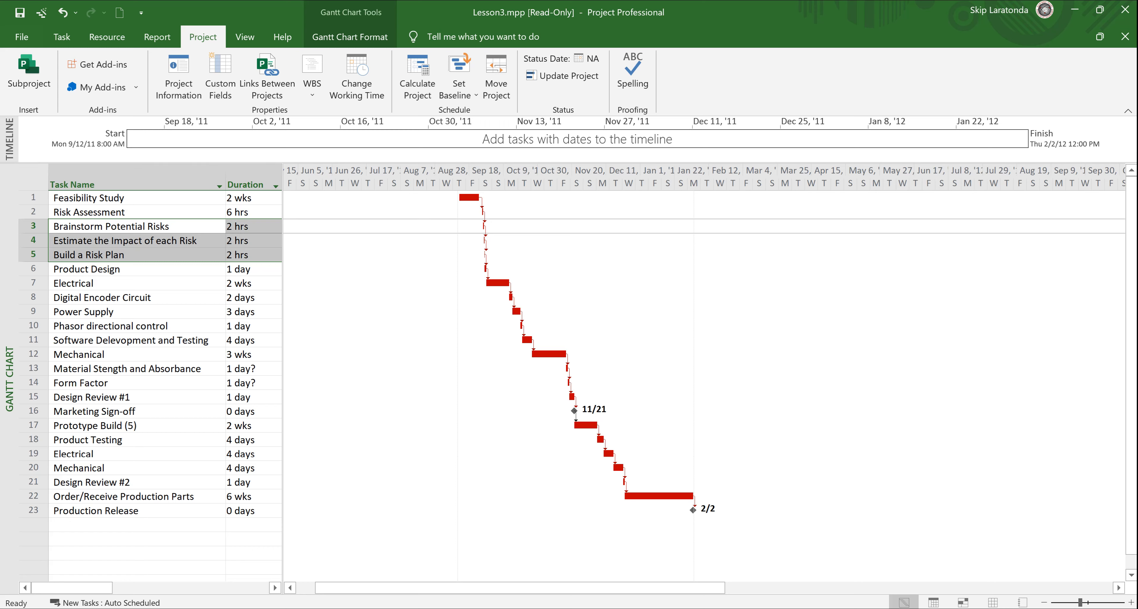
{"action": "left_click", "coordinate": [61, 36]}
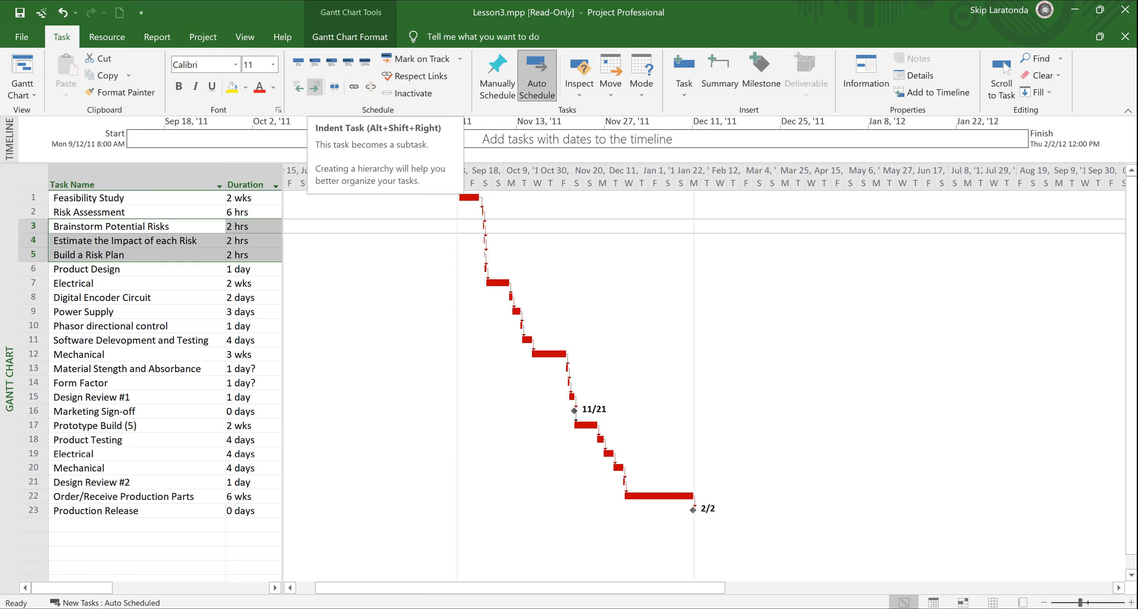
{"action": "left_click", "coordinate": [315, 87]}
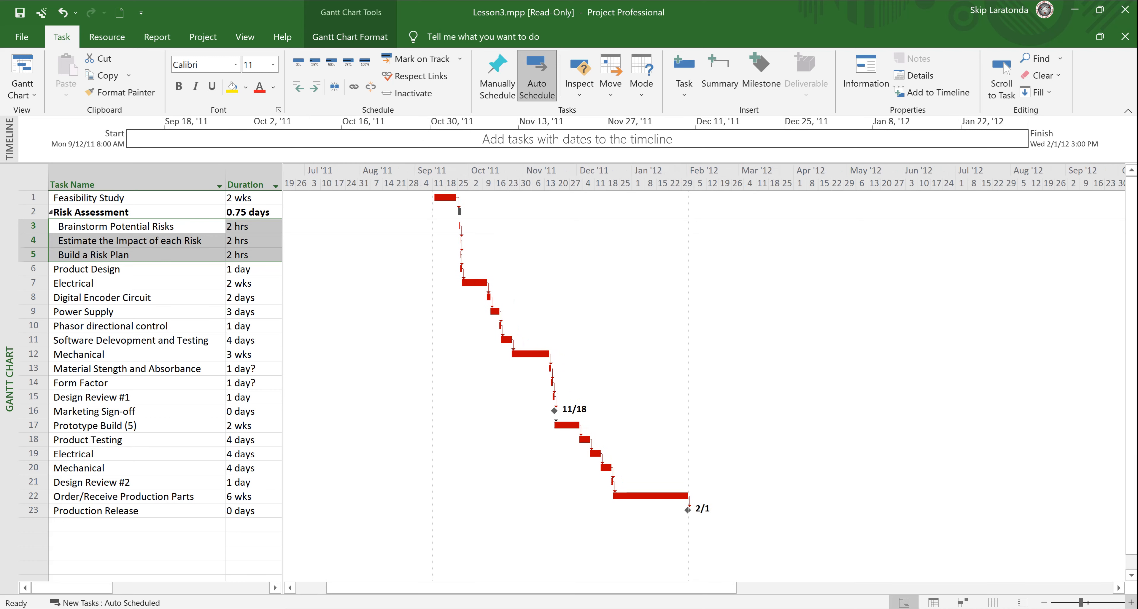
Step: Examine the Risk Assessment summary bar and its subtask bars in the Gantt chart at a two-hour timescale
{"action": "left_click", "coordinate": [1131, 602]}
{"action": "left_click", "coordinate": [1131, 603]}
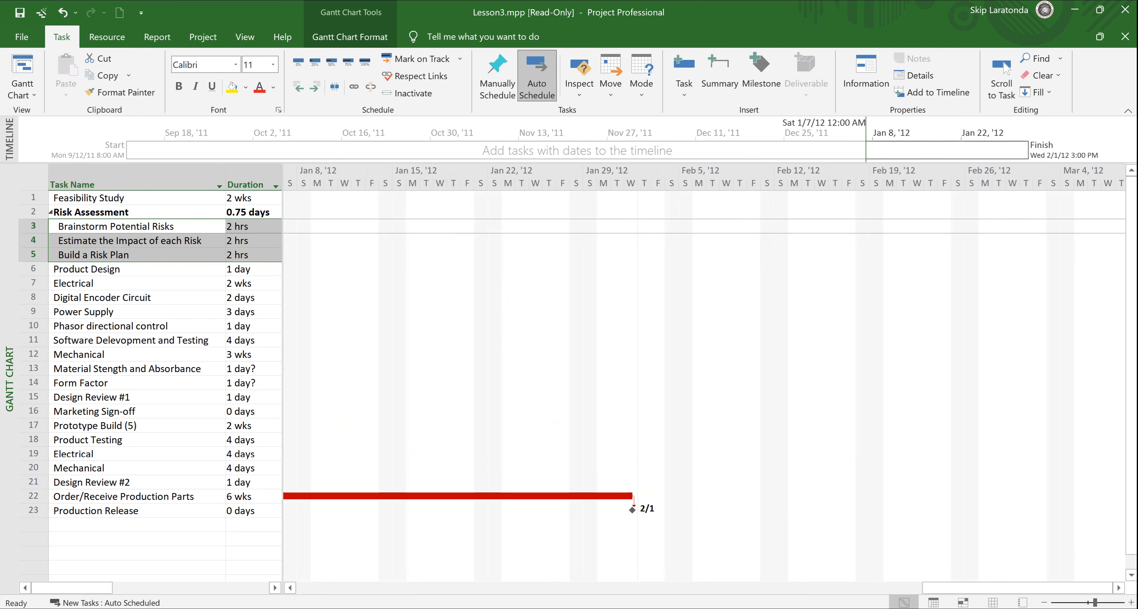
{"action": "left_click", "coordinate": [81, 226]}
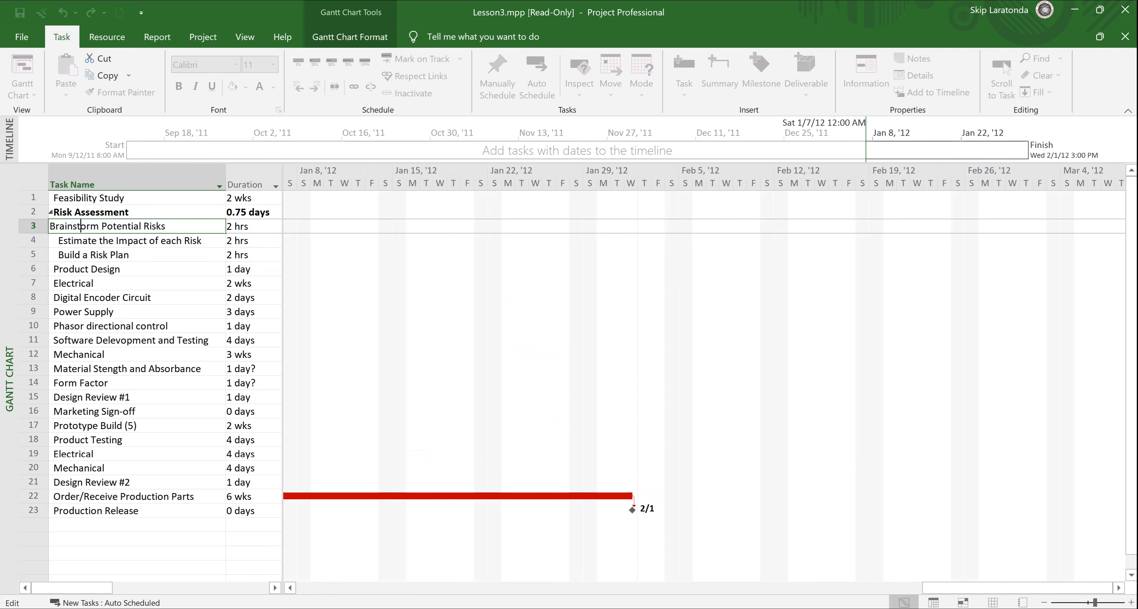
{"action": "left_click", "coordinate": [111, 326]}
{"action": "left_click", "coordinate": [110, 226]}
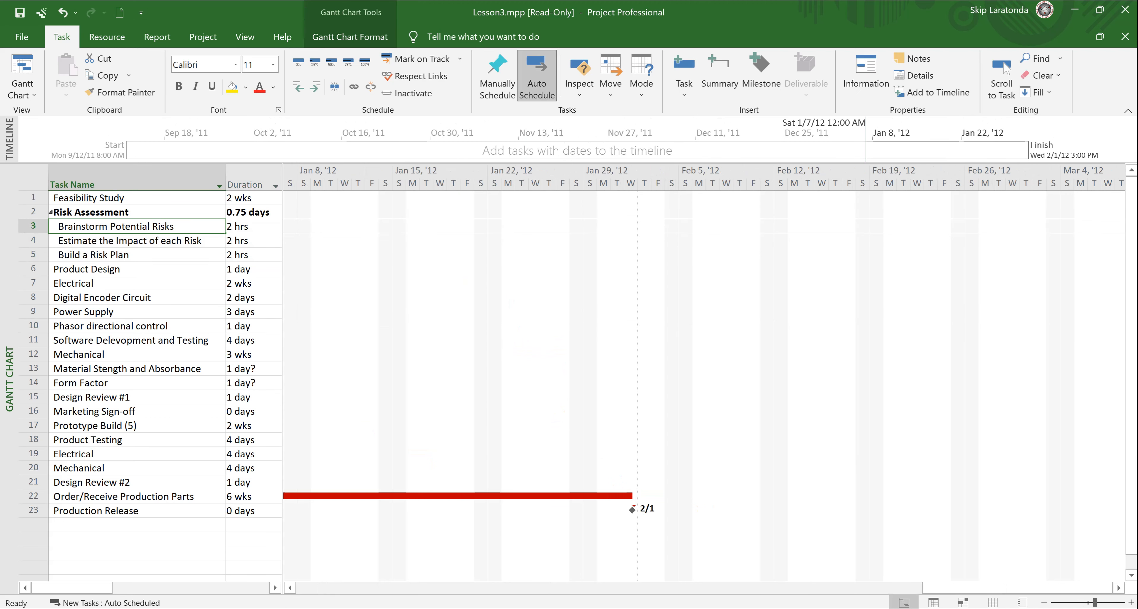
{"action": "left_click", "coordinate": [1003, 73]}
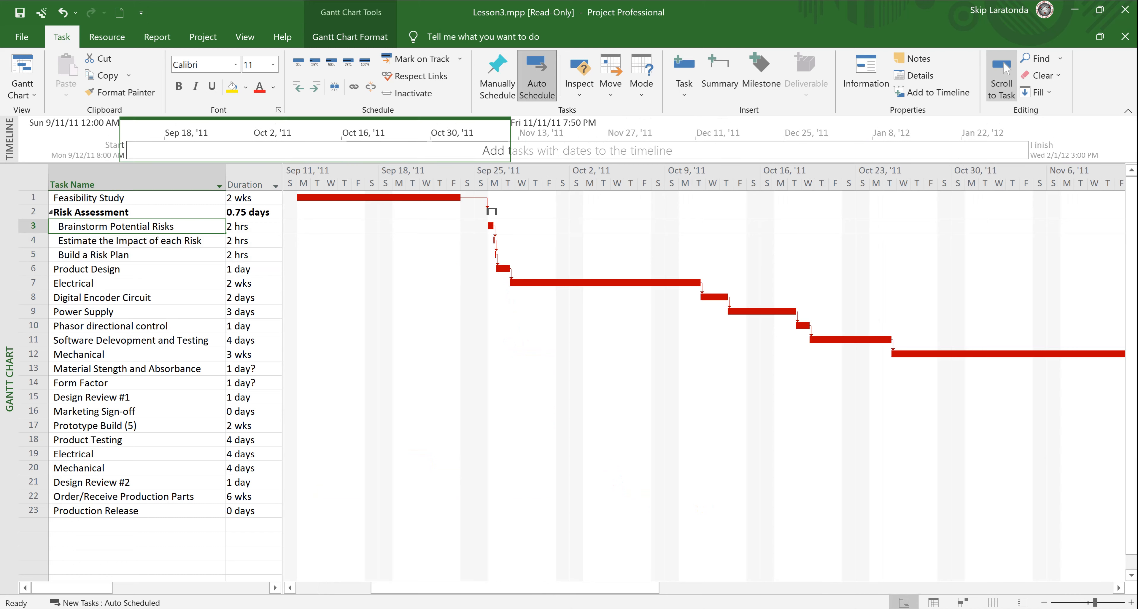
{"action": "left_click", "coordinate": [1131, 603]}
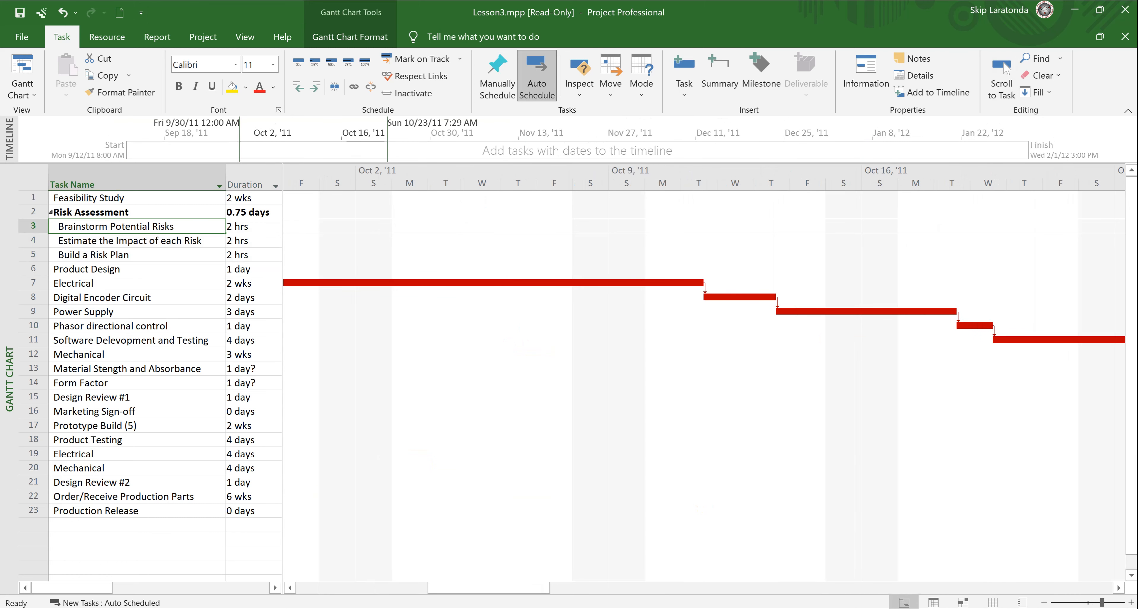
{"action": "left_click", "coordinate": [1003, 73]}
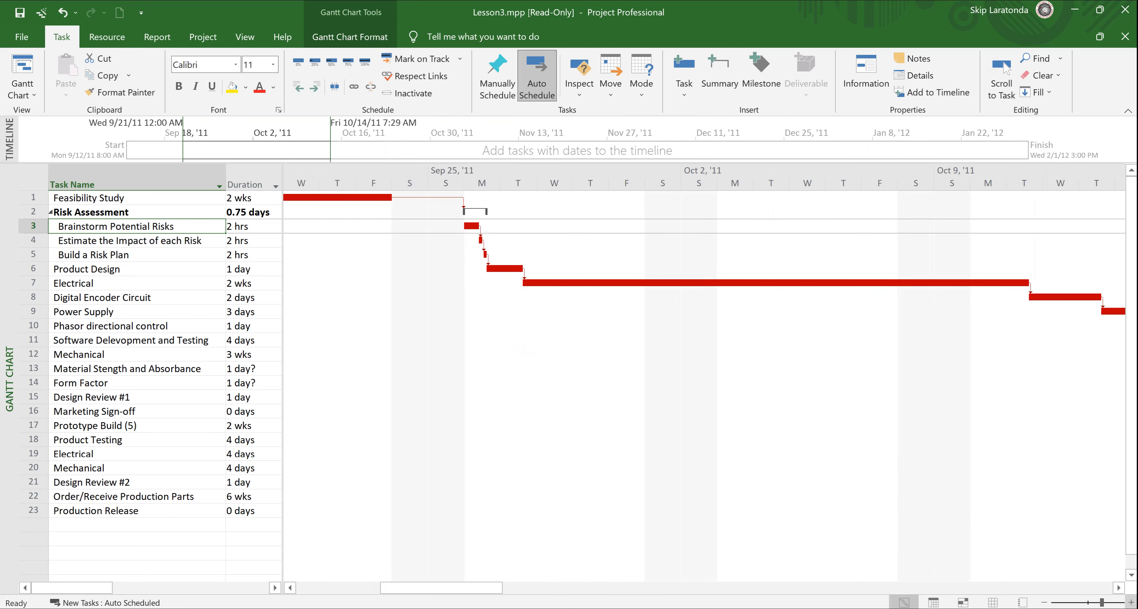
{"action": "left_click", "coordinate": [1131, 602]}
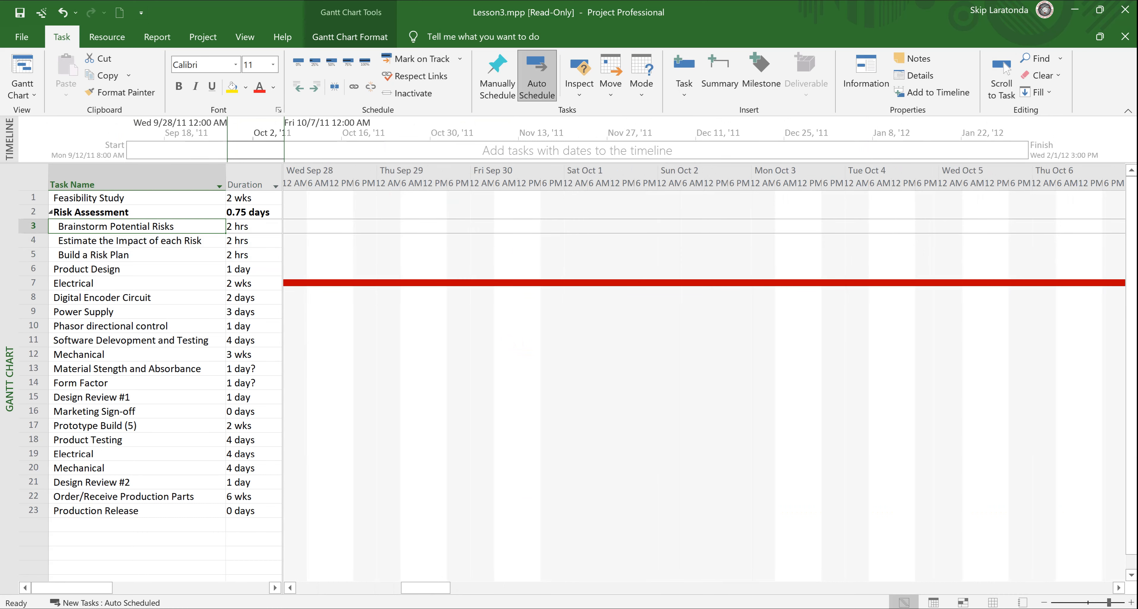
{"action": "left_click", "coordinate": [1004, 63]}
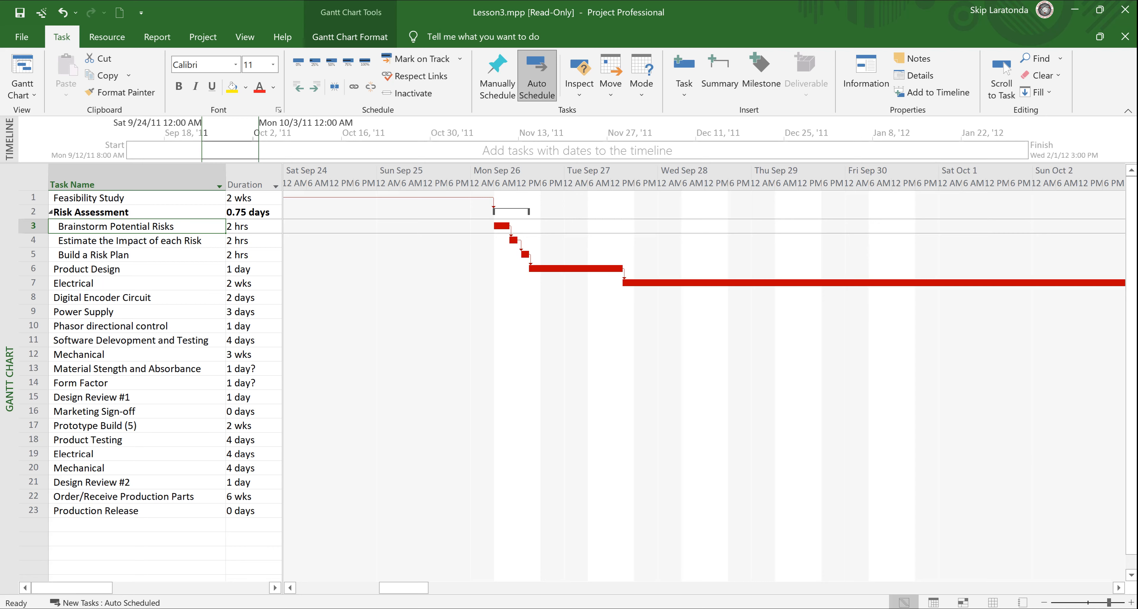
{"action": "left_click", "coordinate": [1131, 602]}
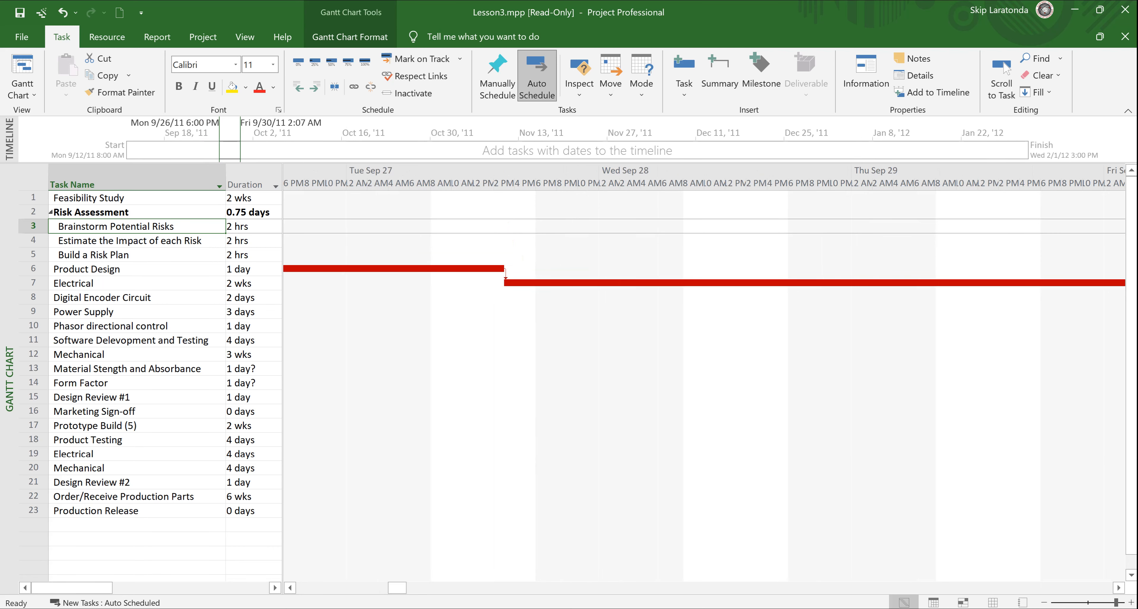
{"action": "left_click", "coordinate": [1002, 75]}
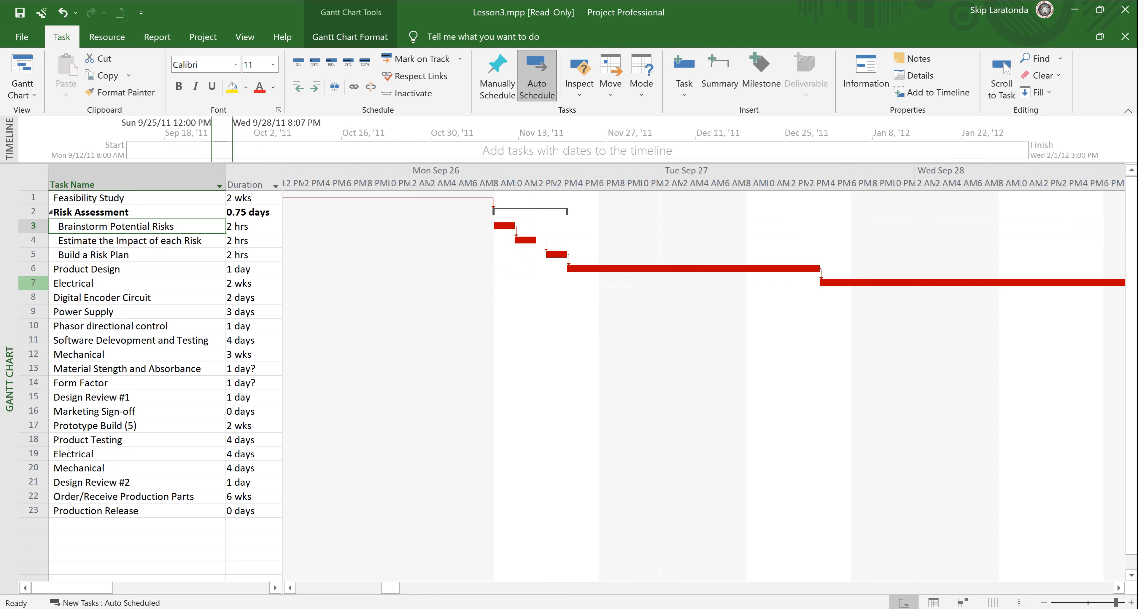
Step: Indent tasks 7 to 14, from Electrical through Form Factor, as subtasks of Product Design
{"action": "left_click", "coordinate": [33, 283]}
{"action": "key", "text": "shift+Down"}
{"action": "key", "text": "shift+Down"}
{"action": "key", "text": "shift+Down"}
{"action": "key", "text": "shift+Down"}
{"action": "key", "text": "shift+Down"}
{"action": "key", "text": "shift+Down"}
{"action": "key", "text": "shift+Down"}
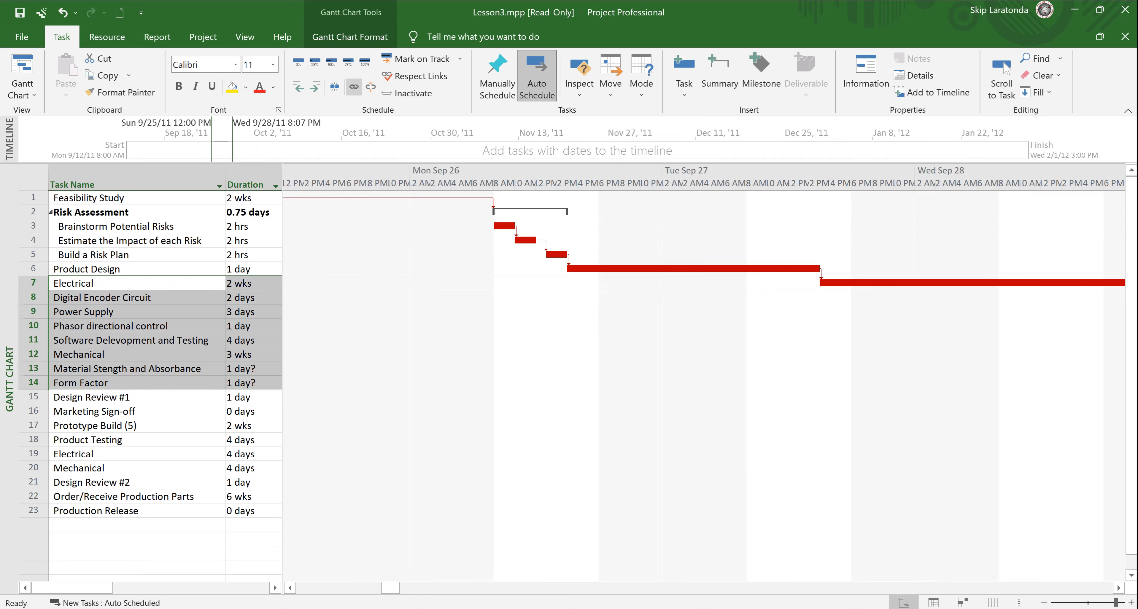
{"action": "left_click", "coordinate": [315, 87]}
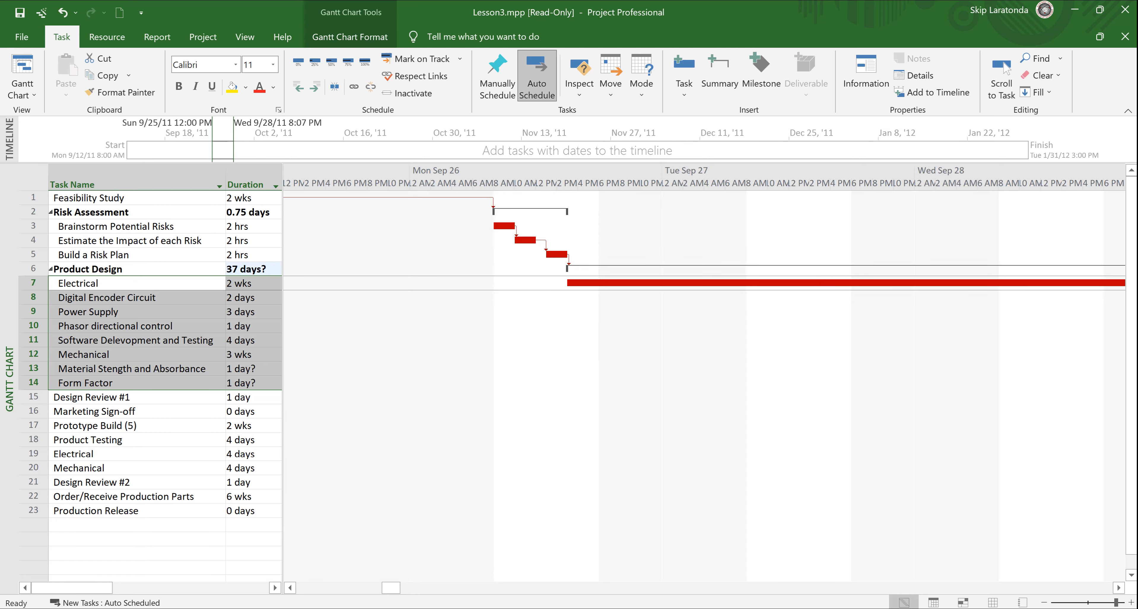
Step: Examine the full span of the Product Design summary bar and its subtasks in the Gantt chart at a coarser timescale
{"action": "left_click", "coordinate": [110, 284]}
{"action": "key", "text": "F2"}
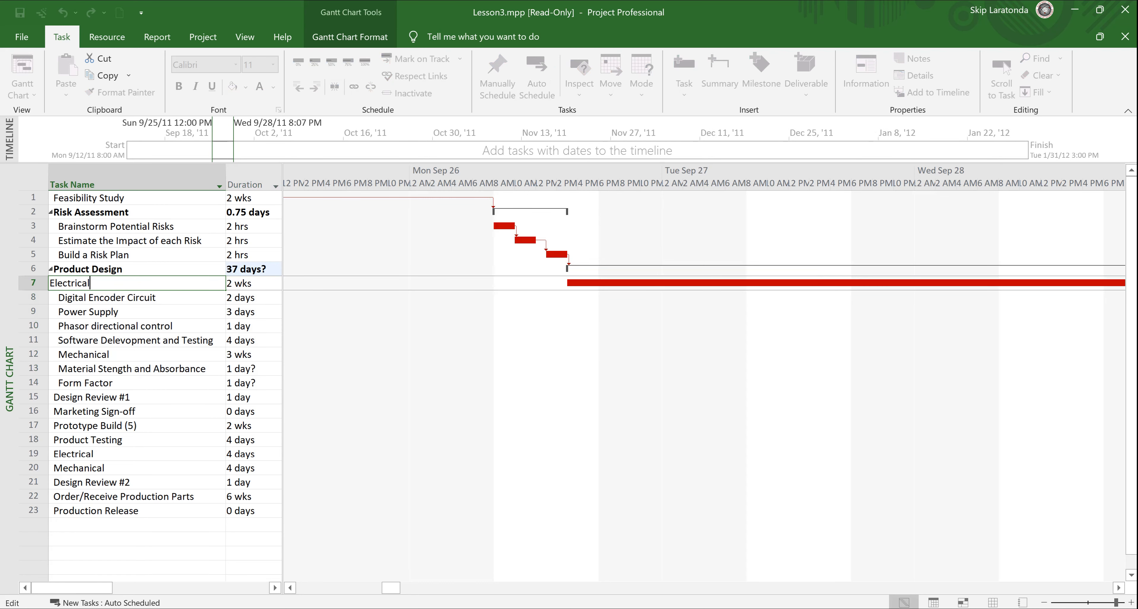
{"action": "key", "text": "Escape"}
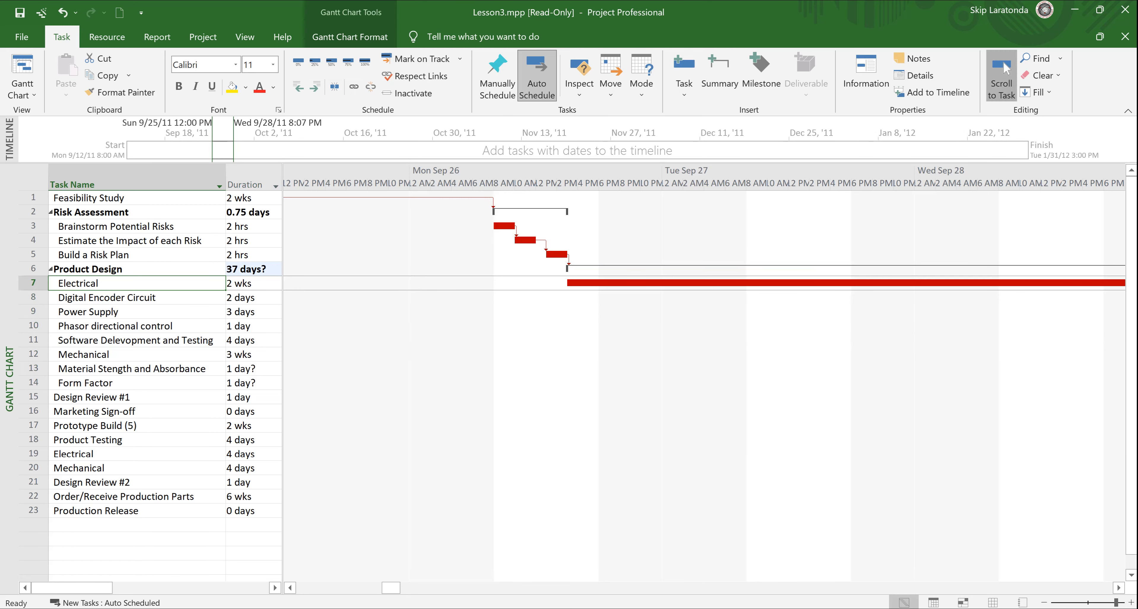
{"action": "left_click", "coordinate": [1002, 71]}
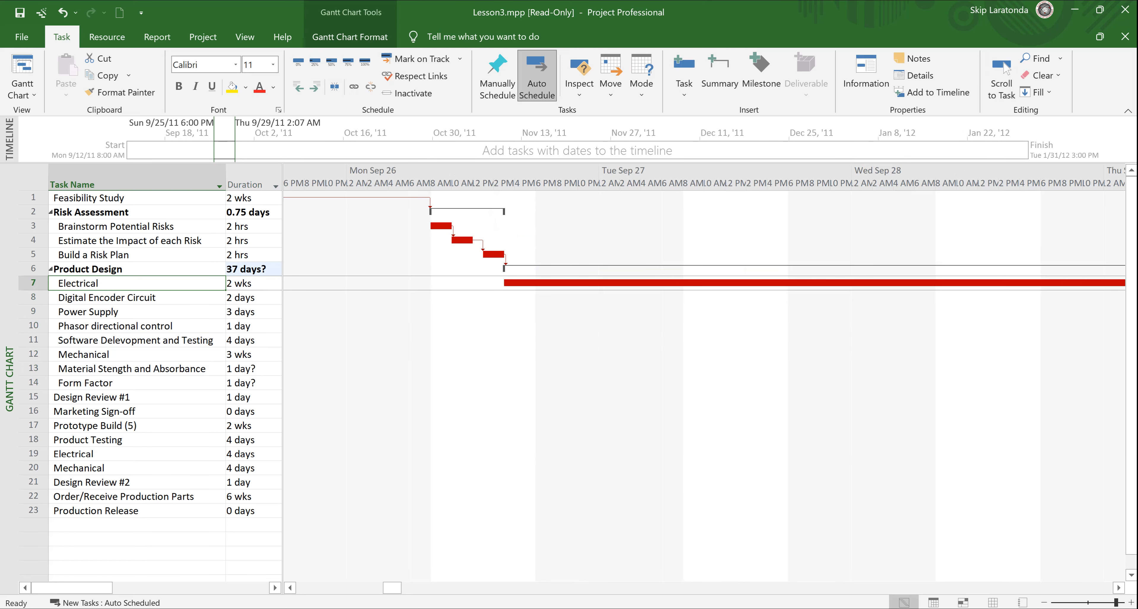
{"action": "left_click", "coordinate": [1044, 603]}
{"action": "left_click", "coordinate": [1044, 603]}
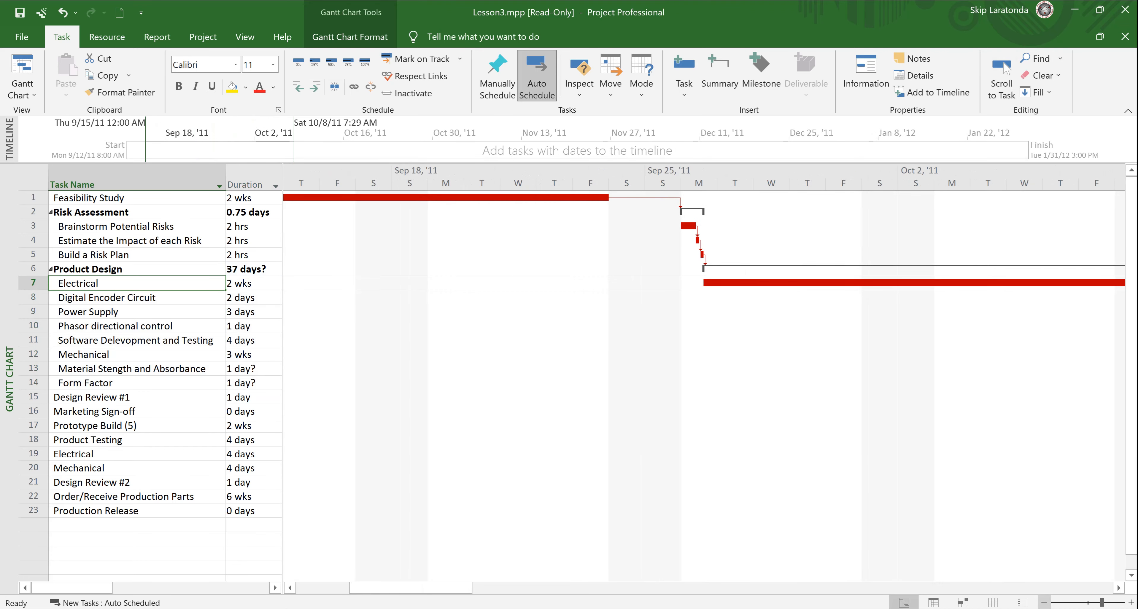
{"action": "left_click", "coordinate": [1044, 603]}
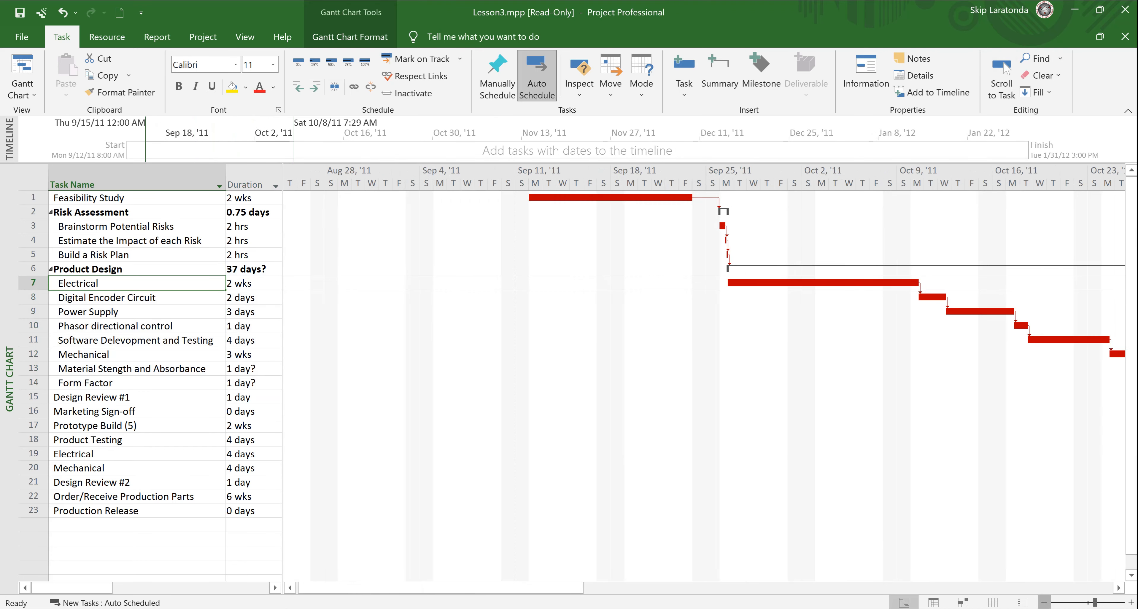
{"action": "left_click", "coordinate": [1002, 73]}
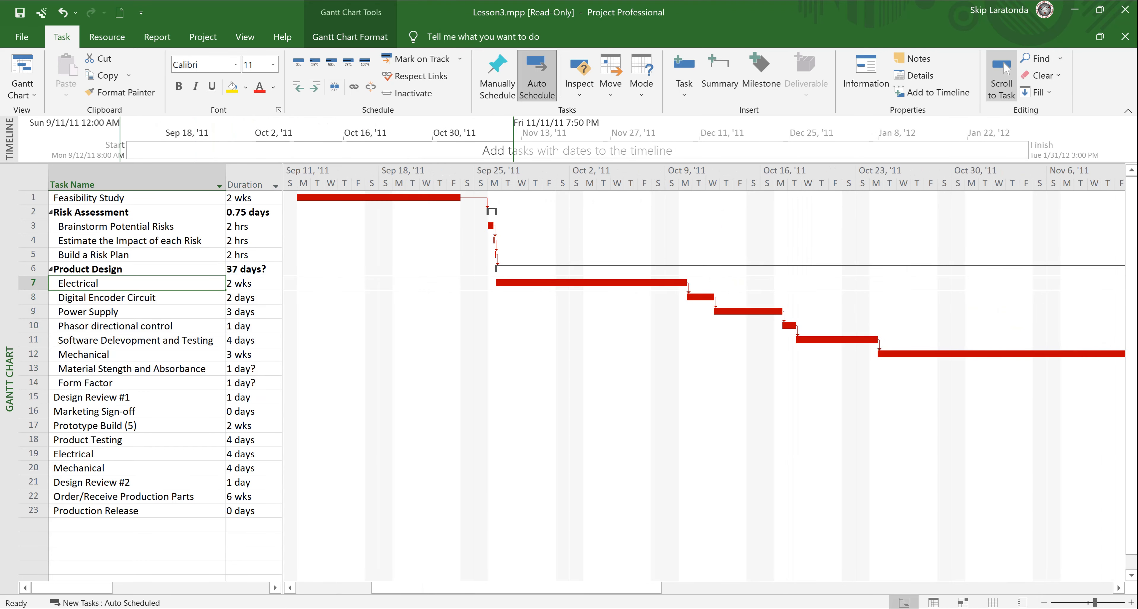
{"action": "left_click", "coordinate": [1044, 603]}
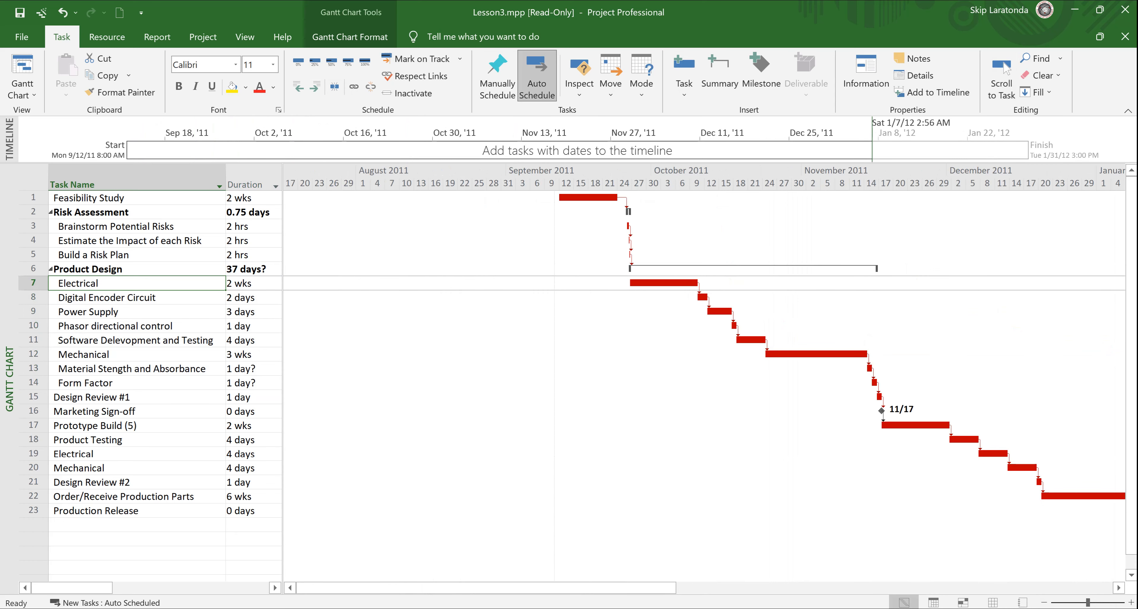
Step: View the Gantt chart's bar styles and close them without changes
{"action": "left_click", "coordinate": [89, 269]}
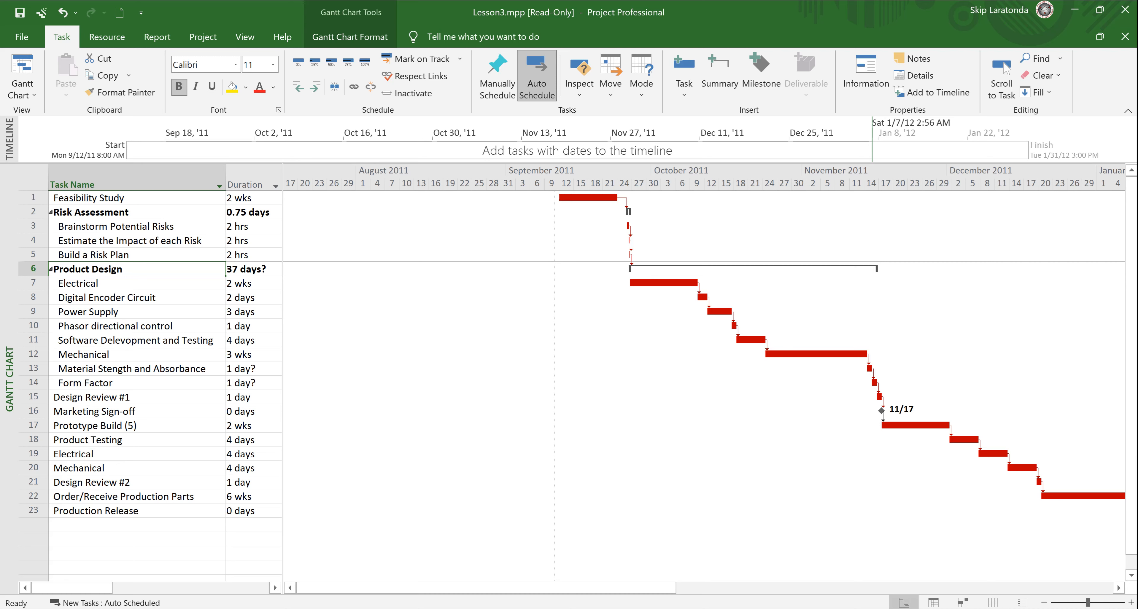
{"action": "right_click", "coordinate": [495, 319]}
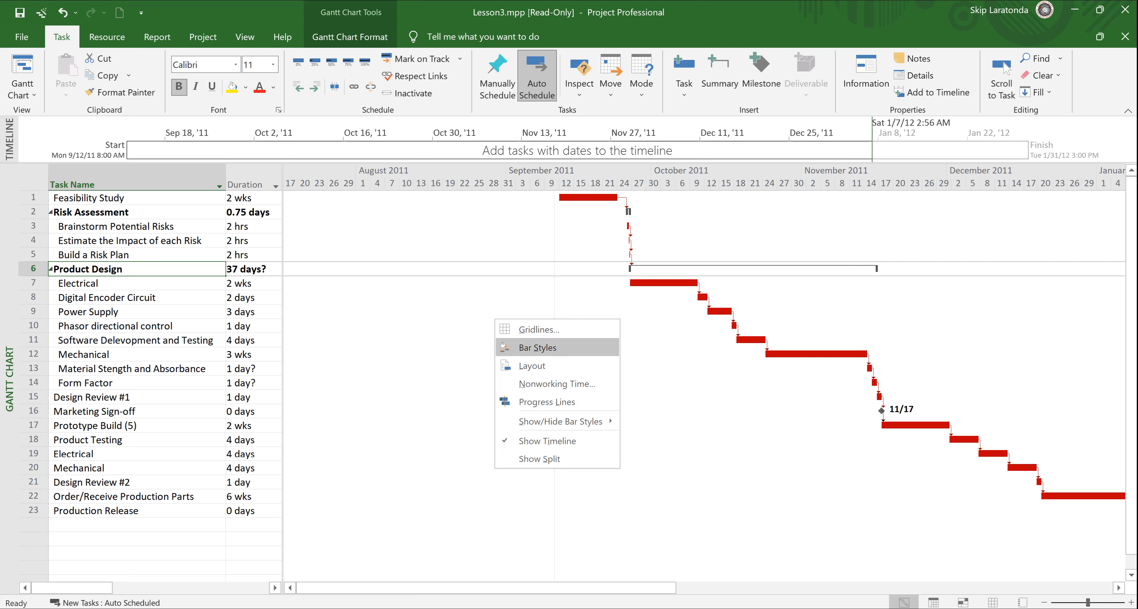
{"action": "left_click", "coordinate": [537, 347]}
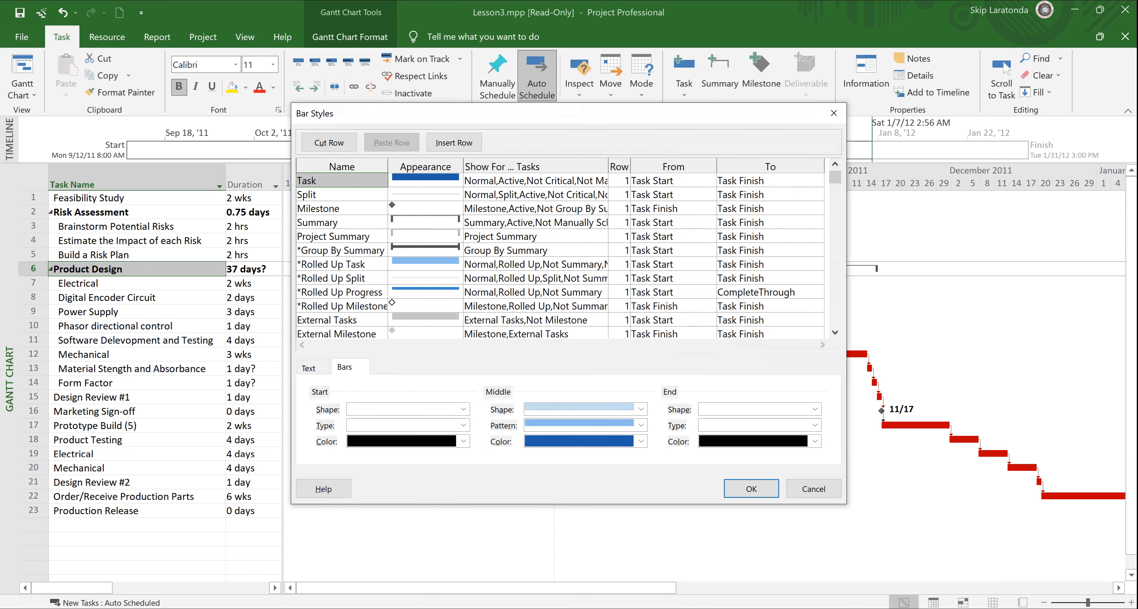
{"action": "left_click", "coordinate": [813, 488]}
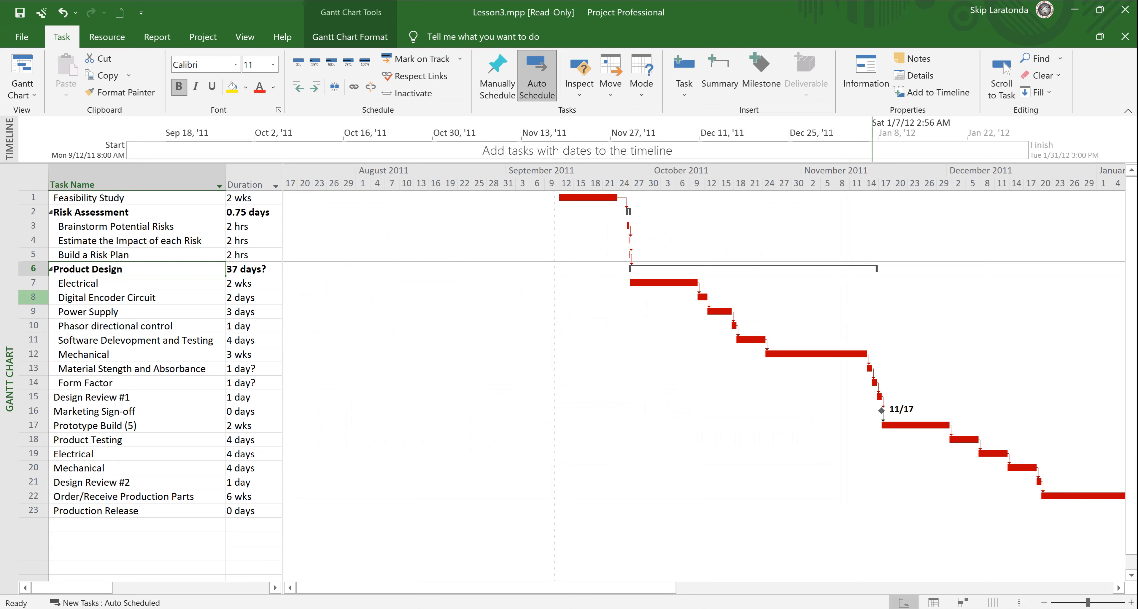
Step: Indent tasks 8 to 11, from Digital Encoder Circuit through Software Delevopment and Testing, as subtasks of the Electrical task under Product Design
{"action": "left_click_drag", "start_coordinate": [33, 297], "coordinate": [34, 340]}
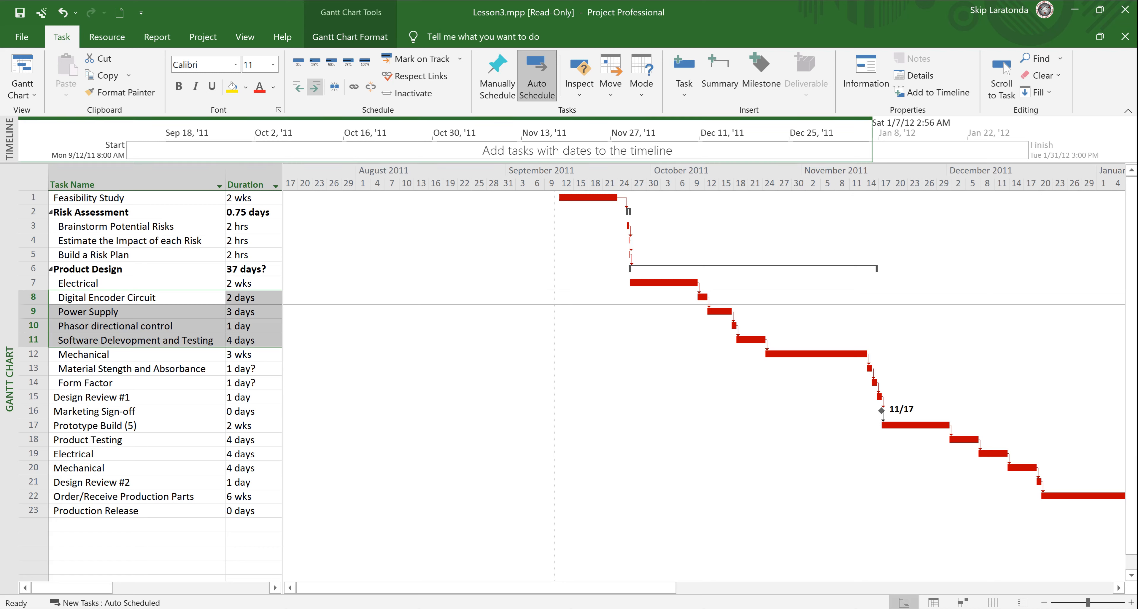
{"action": "left_click", "coordinate": [315, 87]}
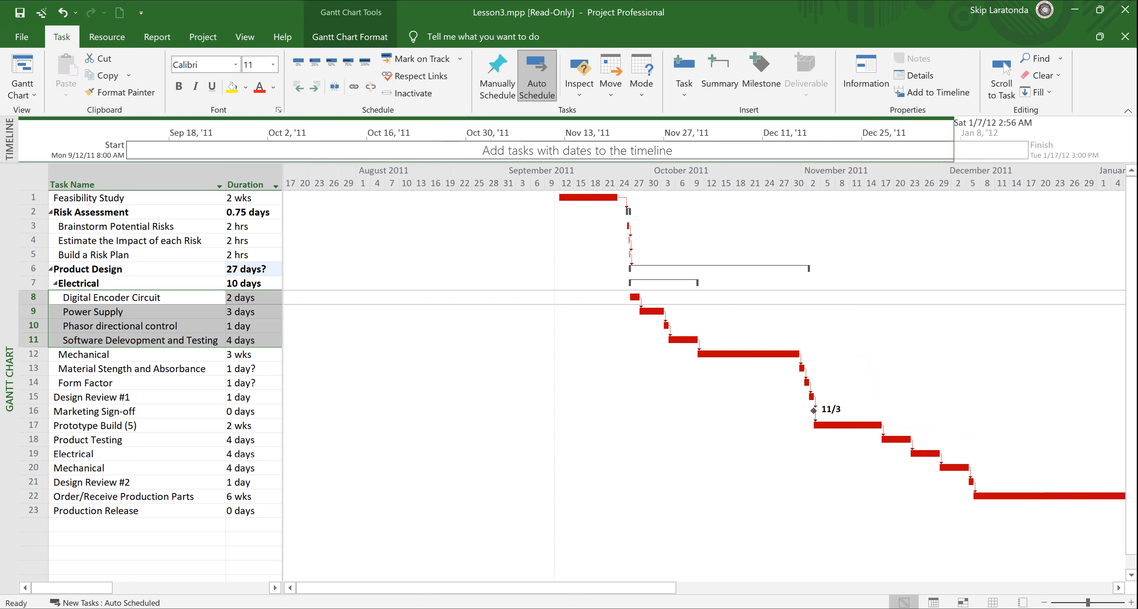
{"action": "left_click", "coordinate": [138, 426]}
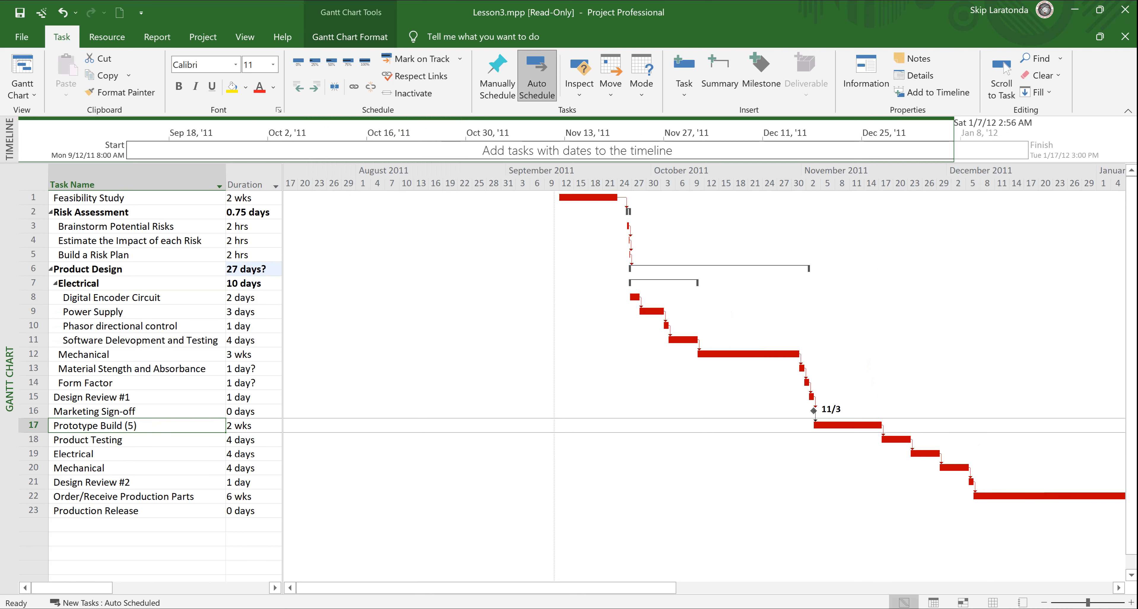
Step: Indent tasks 13 and 14, Material Stength and Absorbance and Form Factor, as subtasks of the Mechanical task under Product Design
{"action": "left_click_drag", "start_coordinate": [33, 369], "coordinate": [34, 383]}
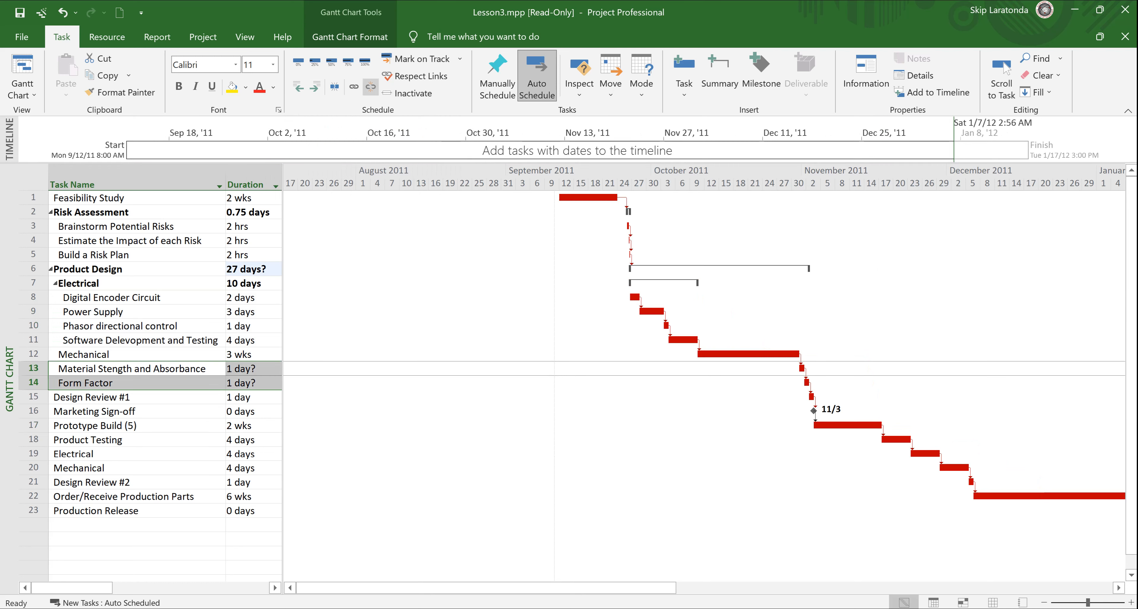
{"action": "left_click", "coordinate": [314, 86]}
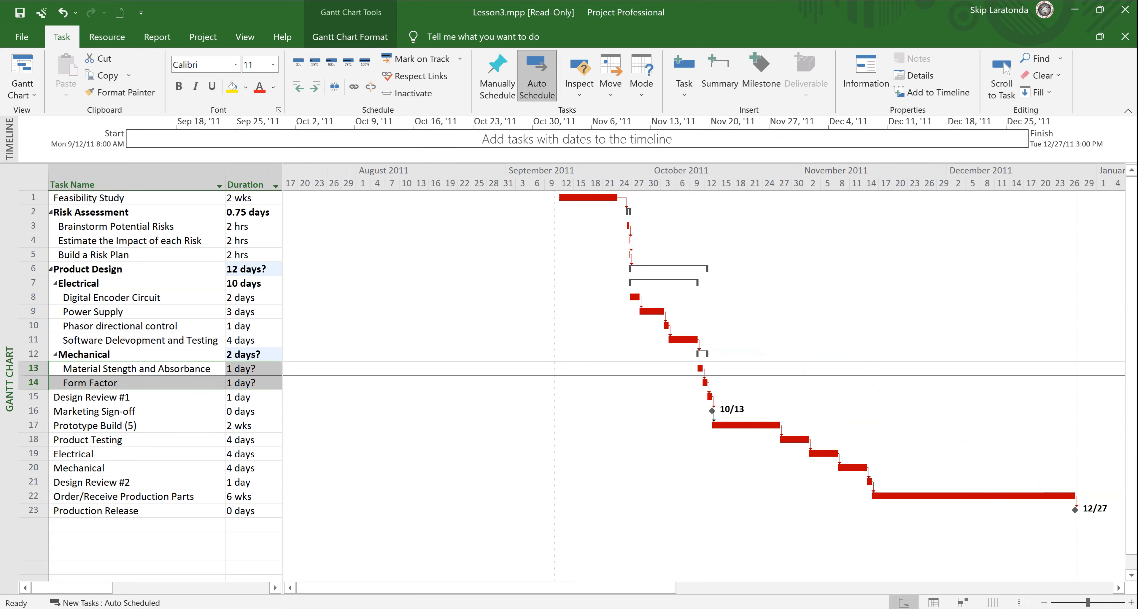
{"action": "left_click", "coordinate": [1131, 603]}
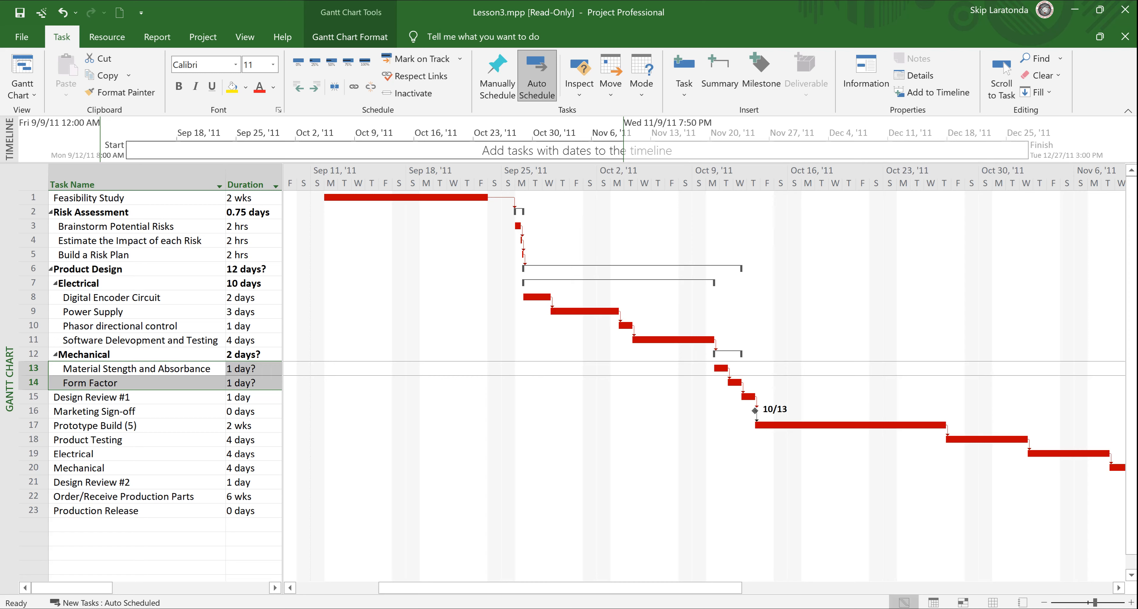
Step: Indent tasks 19 and 20, Electrical and Mechanical, as subtasks of Product Testing
{"action": "left_click_drag", "start_coordinate": [33, 453], "coordinate": [34, 468]}
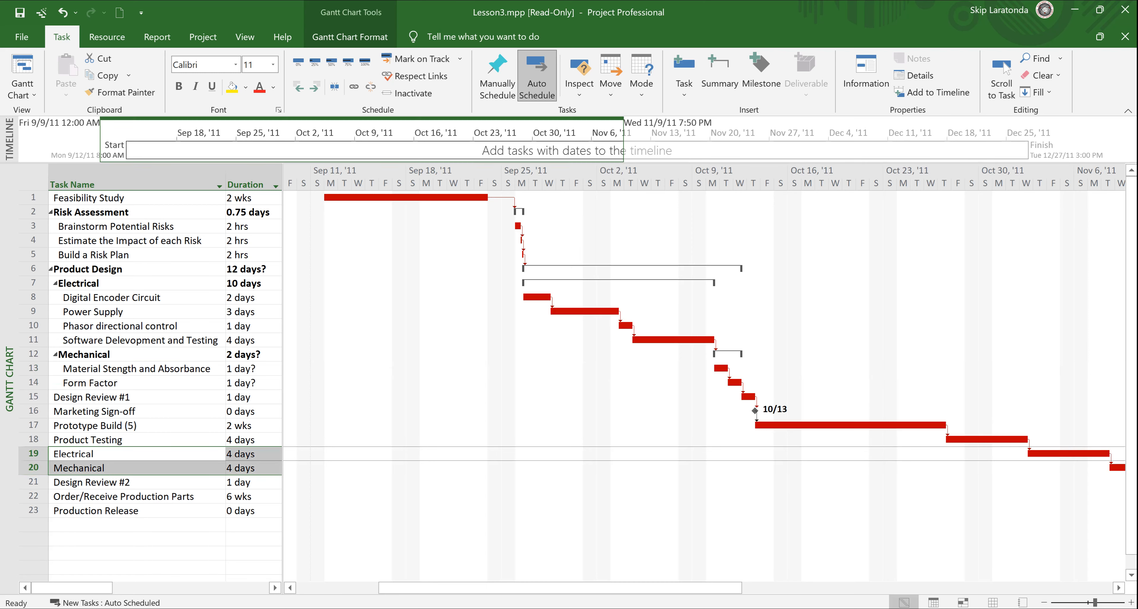
{"action": "left_click", "coordinate": [315, 87]}
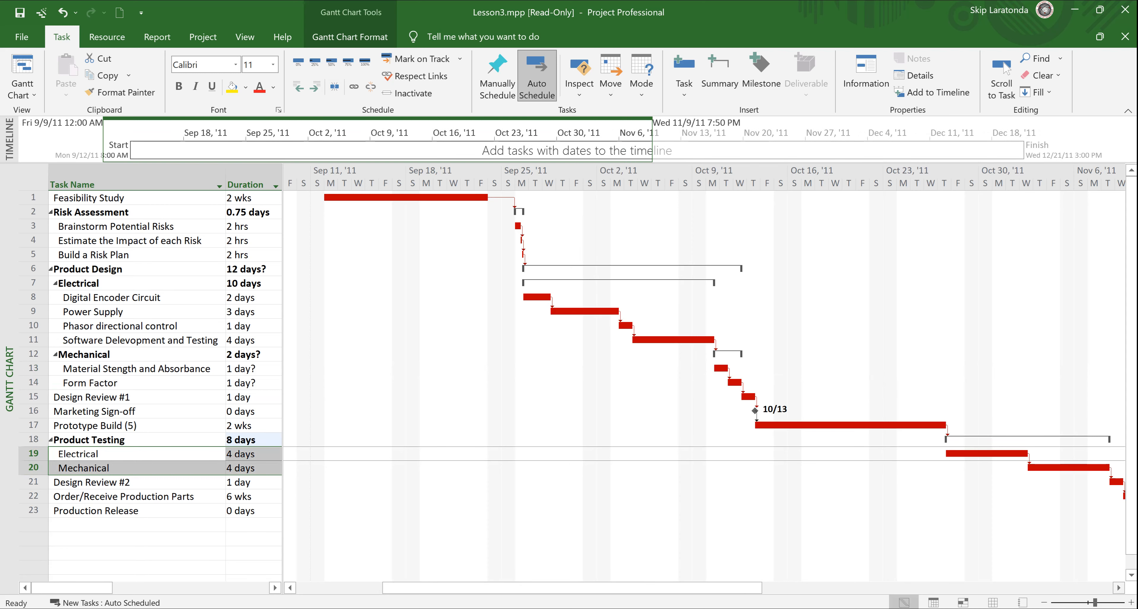
{"action": "left_click", "coordinate": [1119, 588]}
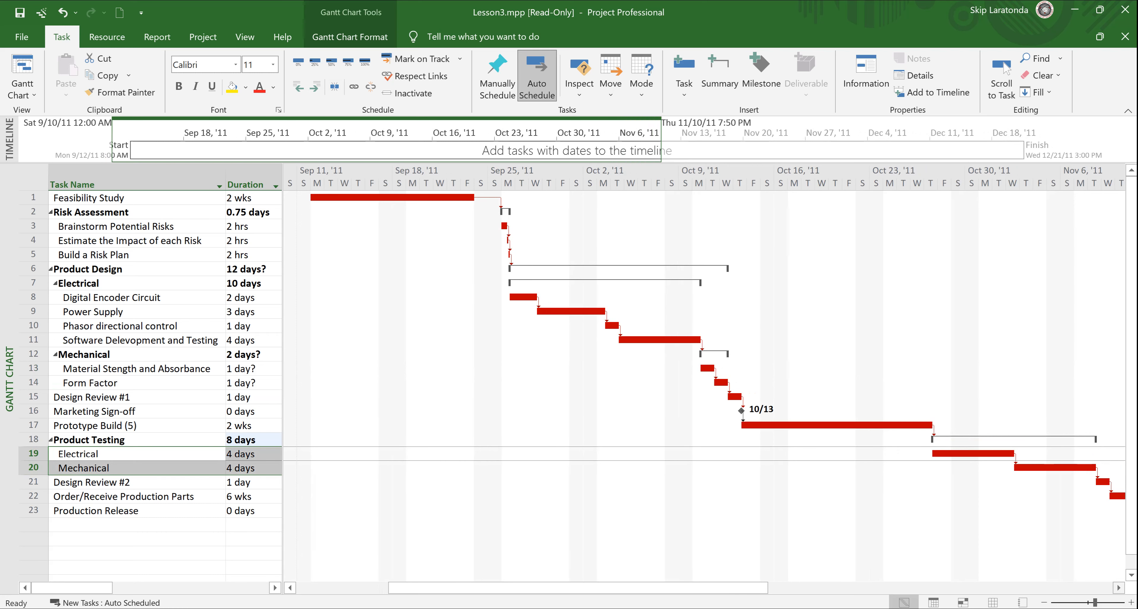
{"action": "left_click", "coordinate": [1118, 589]}
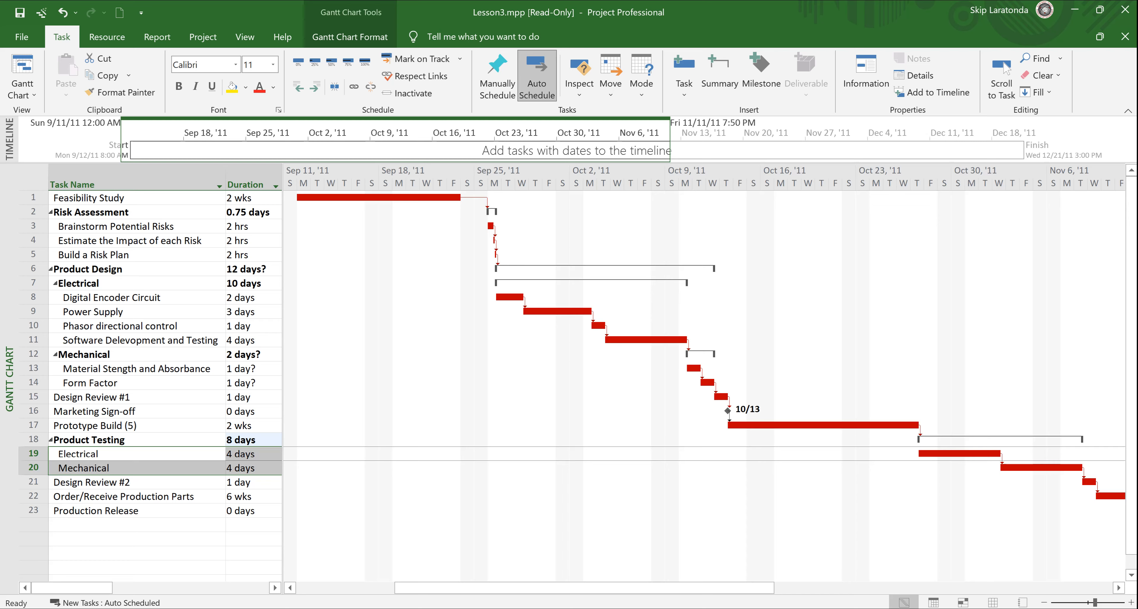
{"action": "left_click", "coordinate": [718, 608]}
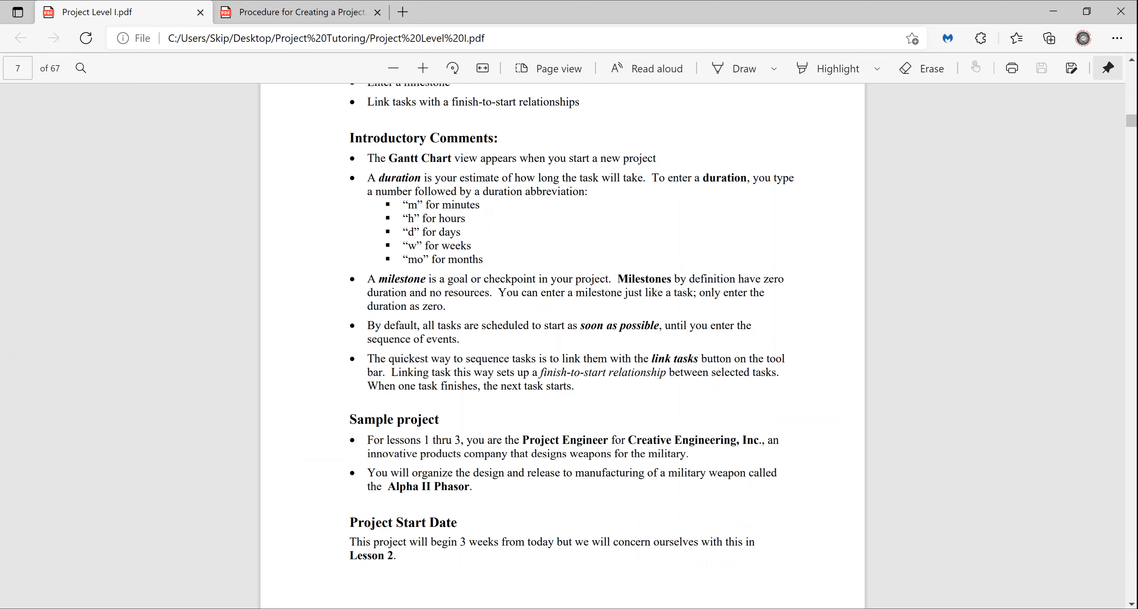
{"action": "mouse_move", "coordinate": [819, 608]}
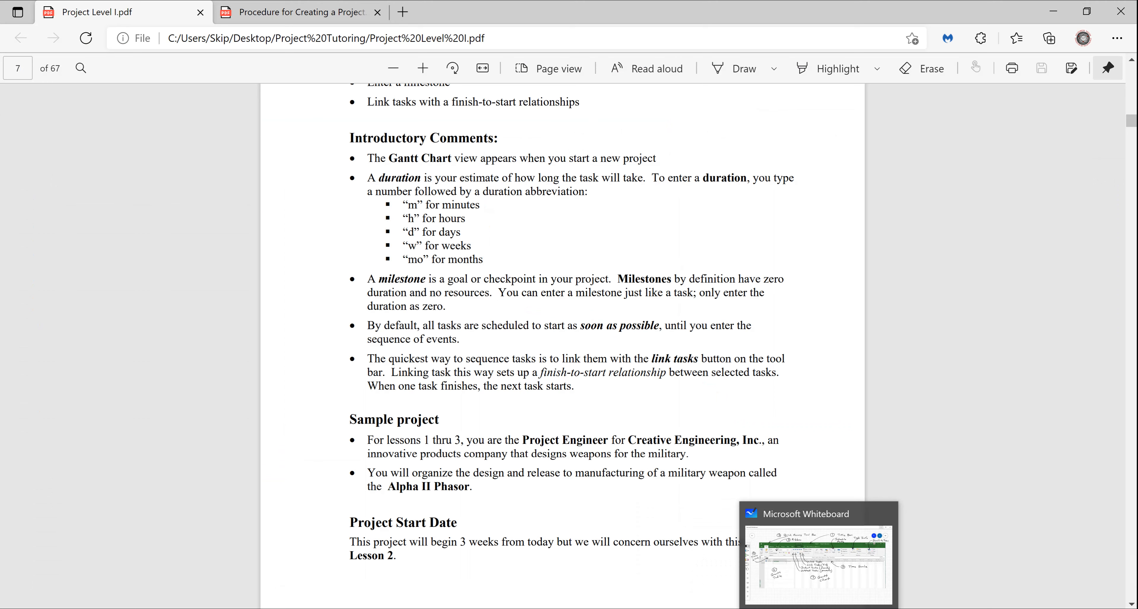
{"action": "mouse_move", "coordinate": [718, 608]}
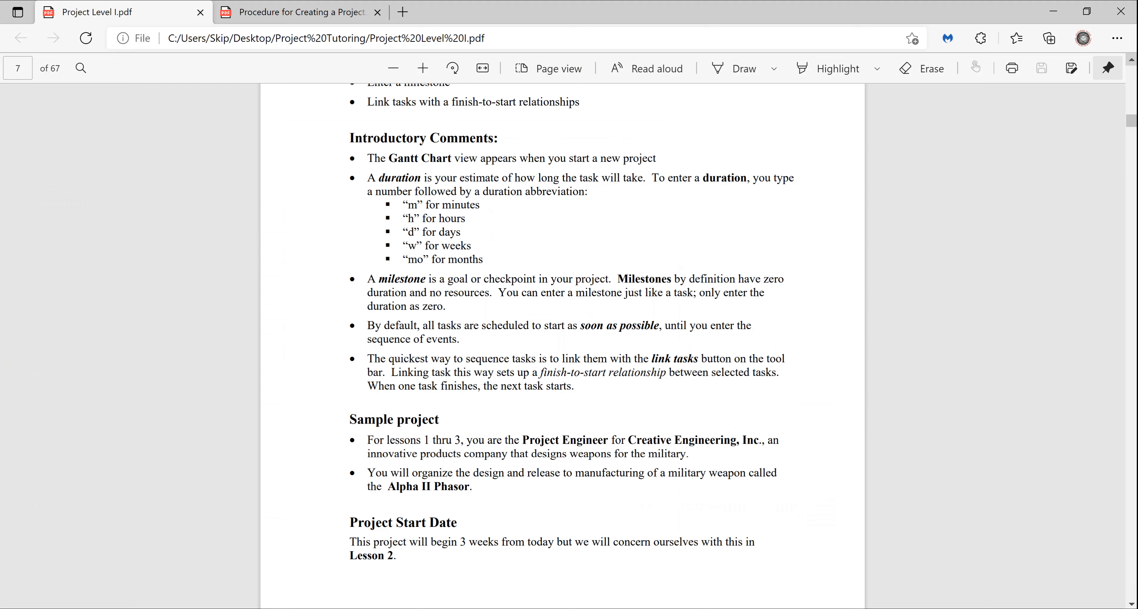
{"action": "left_click", "coordinate": [1054, 11]}
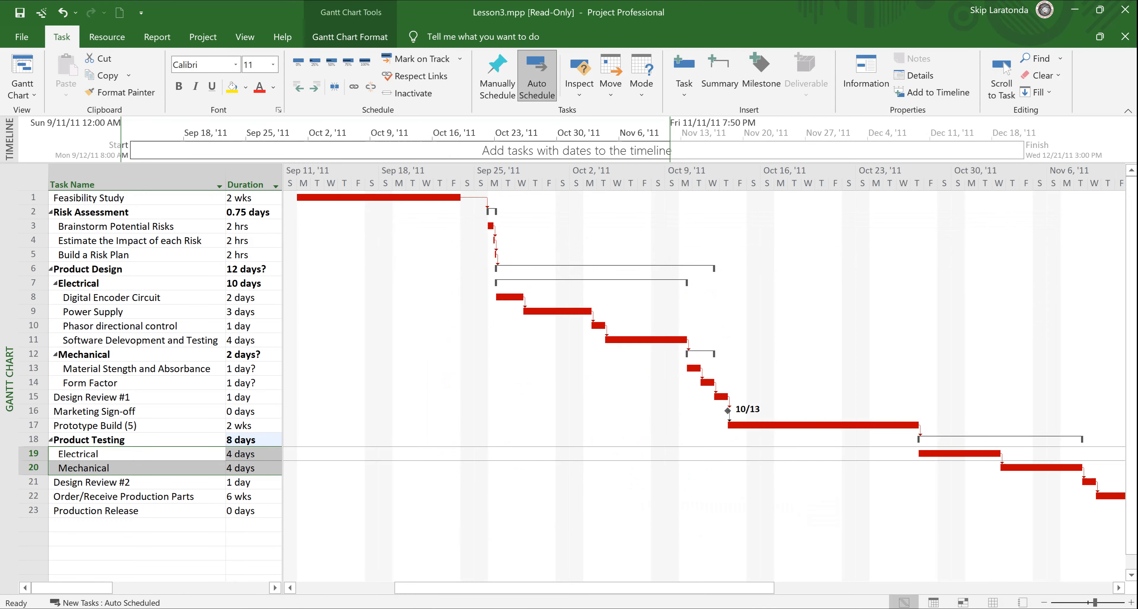
Step: Open Procedure for Creating a Project.pdf from the Project Tutoring folder and read its ten steps through to the end
{"action": "left_click", "coordinate": [1074, 10]}
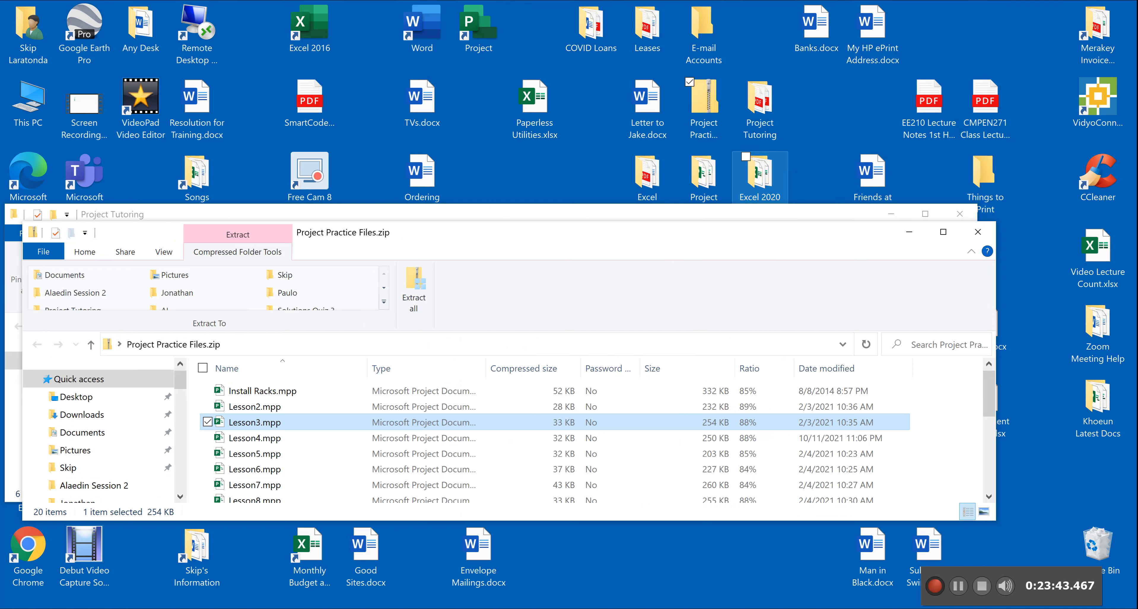
{"action": "double_click", "coordinate": [760, 106]}
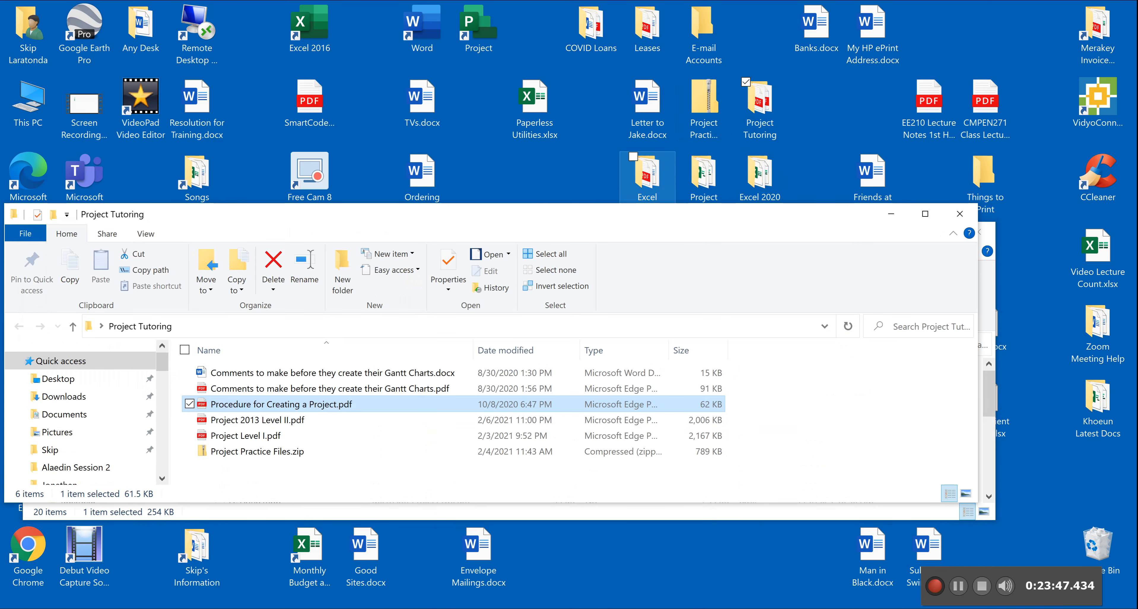
{"action": "double_click", "coordinate": [281, 404]}
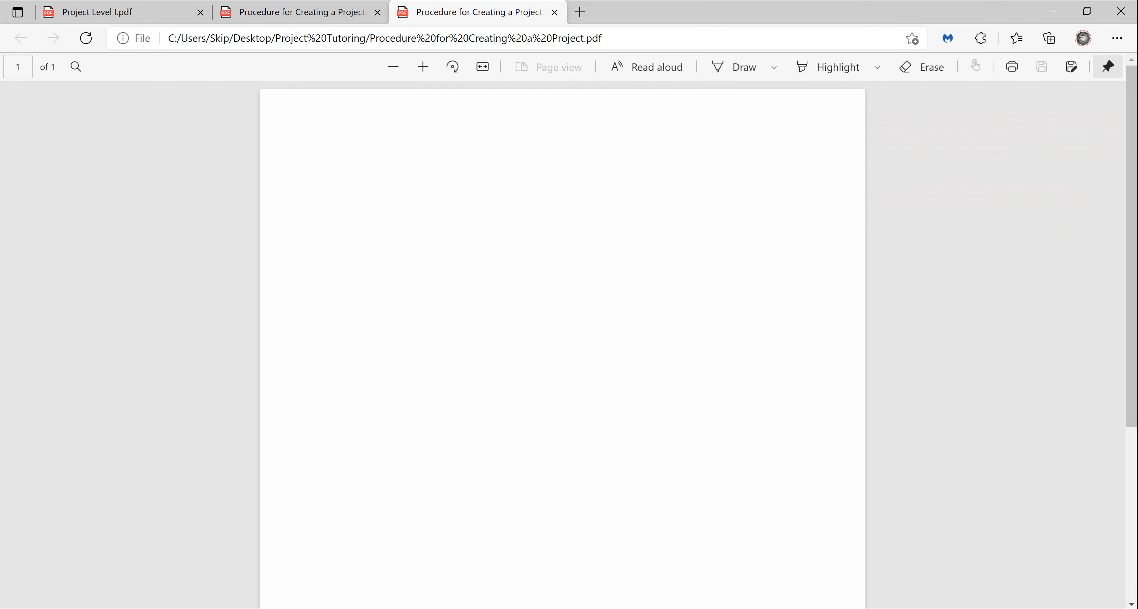
{"action": "scroll", "coordinate": [562, 346], "scroll_direction": "down", "scroll_amount": 2}
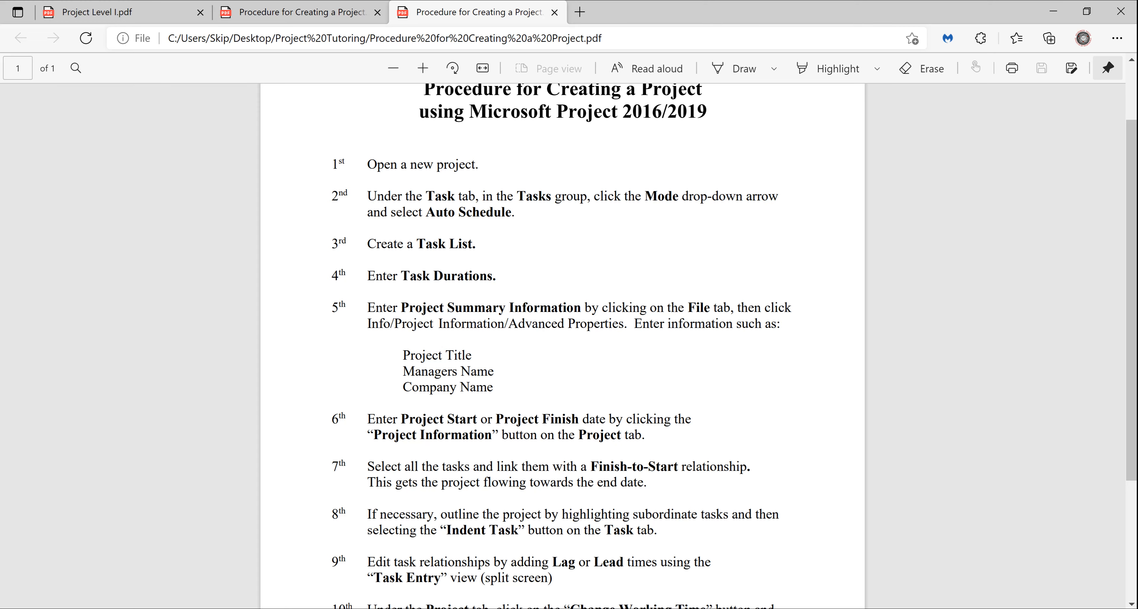
{"action": "scroll", "coordinate": [562, 346], "scroll_direction": "down", "scroll_amount": 4}
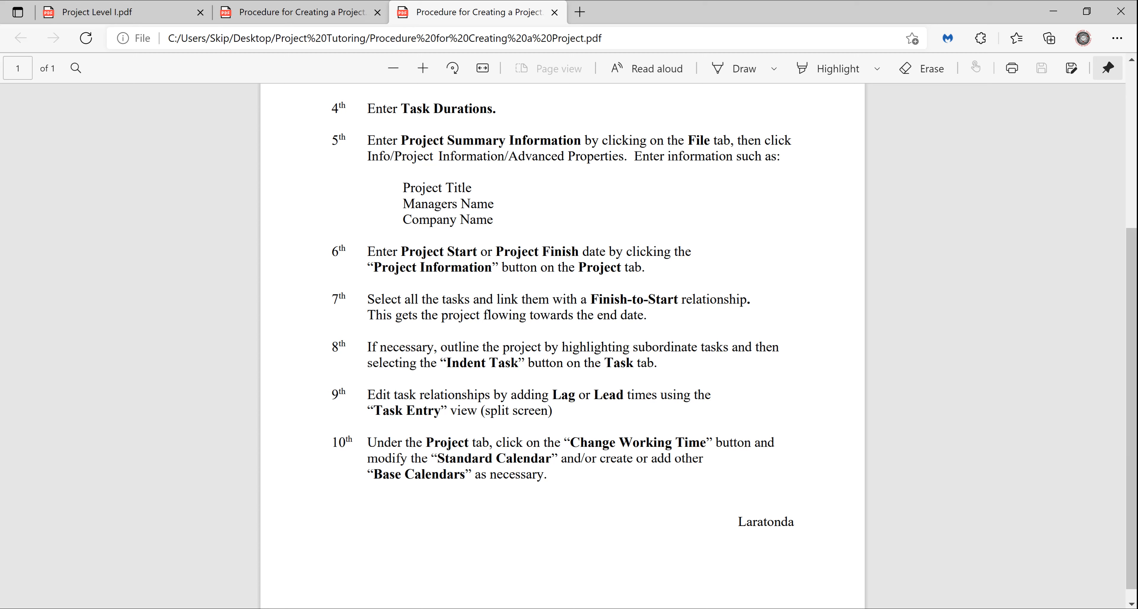
Step: Switch to Microsoft Whiteboard and create a new blank board
{"action": "key", "text": "super+w"}
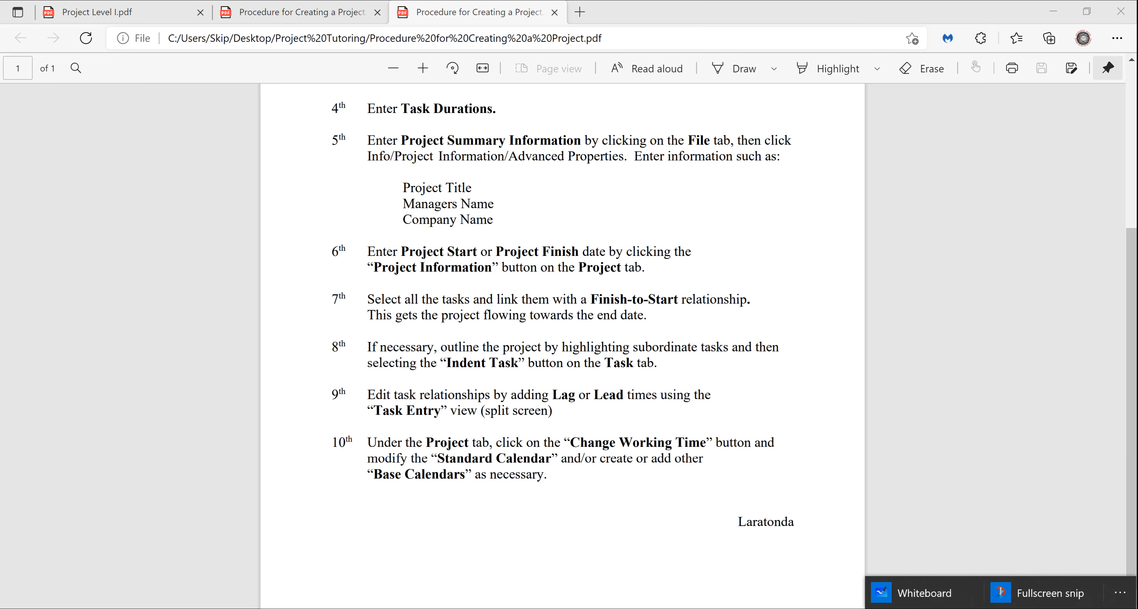
{"action": "left_click", "coordinate": [924, 593]}
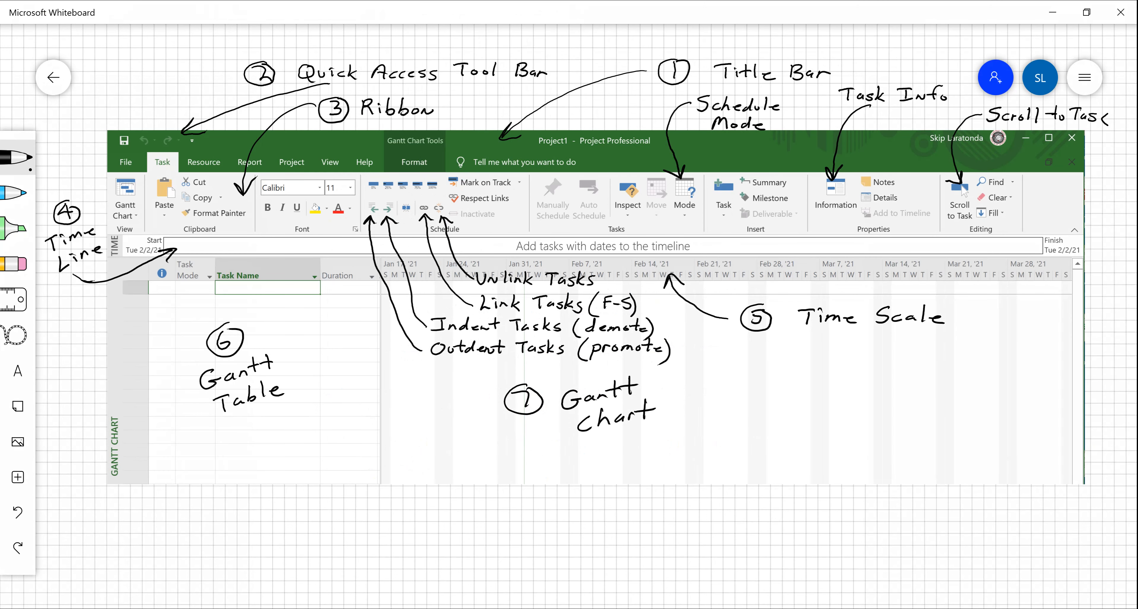
{"action": "left_click", "coordinate": [53, 77]}
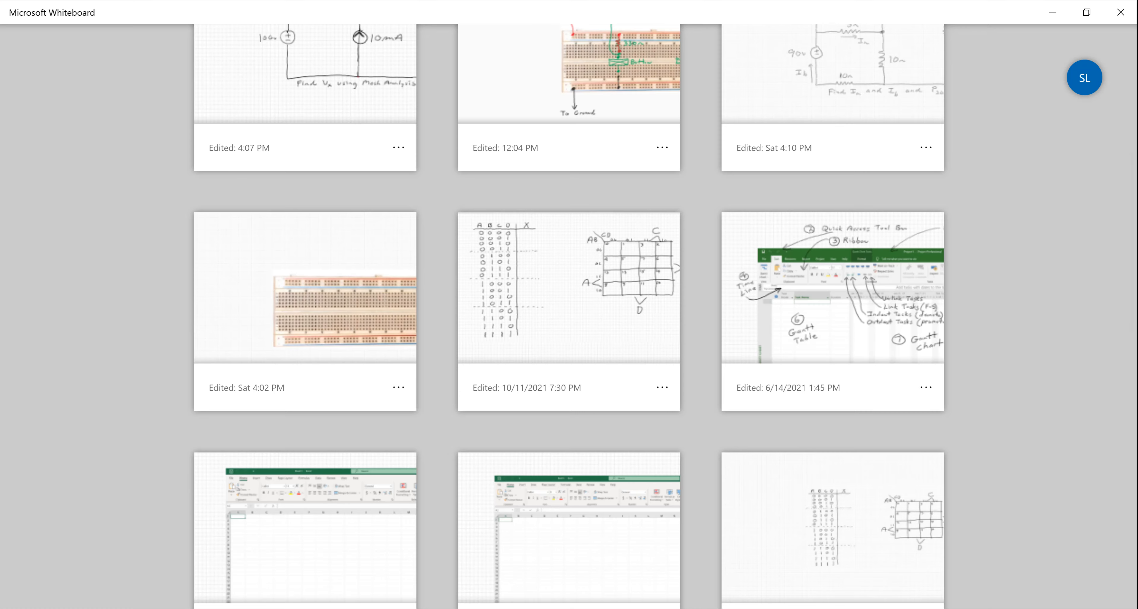
{"action": "scroll", "coordinate": [569, 309], "scroll_direction": "up", "scroll_amount": 10}
{"action": "left_click", "coordinate": [305, 229]}
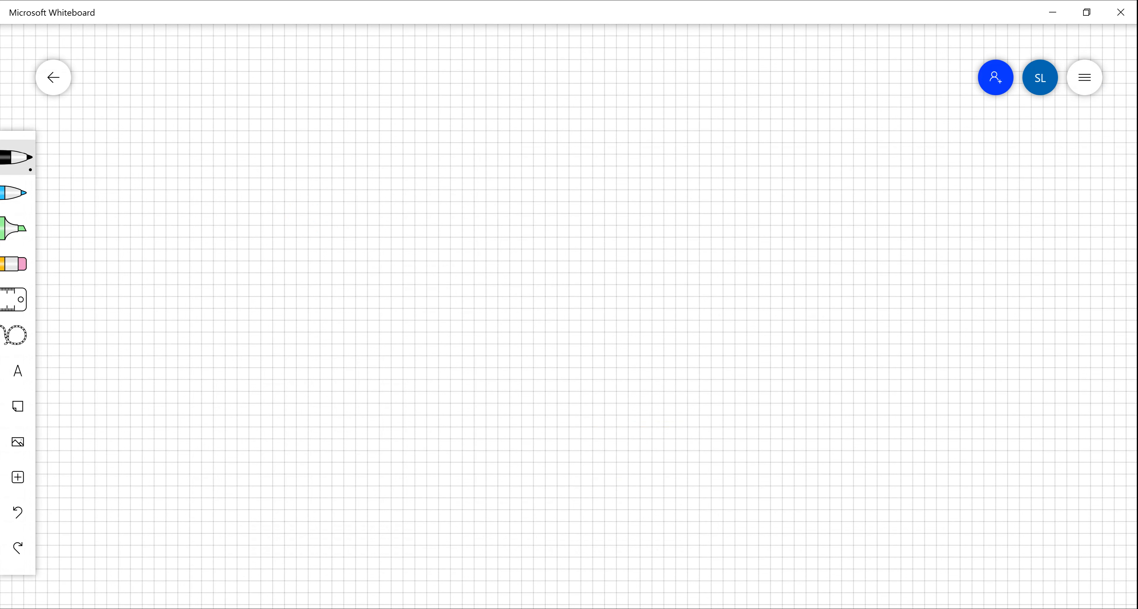
Step: Handwrite the instructor's contact e-mail and, below it, AVIT.WS on the blank board, finishing with a long curved stroke underneath
{"action": "mouse_move", "coordinate": [361, 137]}
{"action": "left_mouse_down"}
{"action": "mouse_move", "coordinate": [358, 163]}
{"action": "mouse_move", "coordinate": [362, 142]}
{"action": "mouse_move", "coordinate": [399, 150]}
{"action": "mouse_move", "coordinate": [425, 132]}
{"action": "mouse_move", "coordinate": [418, 141]}
{"action": "mouse_move", "coordinate": [488, 152]}
{"action": "mouse_move", "coordinate": [498, 171]}
{"action": "mouse_move", "coordinate": [528, 136]}
{"action": "mouse_move", "coordinate": [543, 152]}
{"action": "mouse_move", "coordinate": [613, 151]}
{"action": "mouse_move", "coordinate": [618, 135]}
{"action": "mouse_move", "coordinate": [654, 152]}
{"action": "mouse_move", "coordinate": [680, 124]}
{"action": "mouse_move", "coordinate": [678, 151]}
{"action": "mouse_move", "coordinate": [729, 133]}
{"action": "mouse_move", "coordinate": [763, 158]}
{"action": "mouse_move", "coordinate": [791, 149]}
{"action": "mouse_move", "coordinate": [785, 168]}
{"action": "mouse_move", "coordinate": [825, 137]}
{"action": "mouse_move", "coordinate": [845, 147]}
{"action": "mouse_move", "coordinate": [950, 134]}
{"action": "mouse_move", "coordinate": [956, 147]}
{"action": "mouse_move", "coordinate": [976, 135]}
{"action": "mouse_move", "coordinate": [983, 146]}
{"action": "left_mouse_up"}
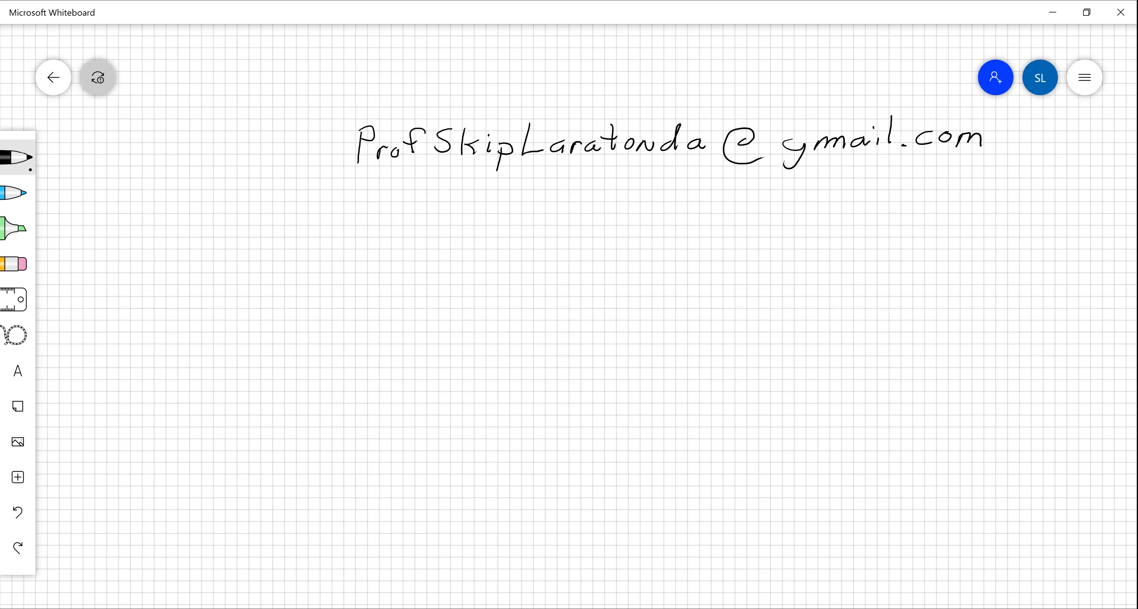
{"action": "mouse_move", "coordinate": [397, 284]}
{"action": "left_mouse_down"}
{"action": "mouse_move", "coordinate": [404, 262]}
{"action": "mouse_move", "coordinate": [419, 280]}
{"action": "mouse_move", "coordinate": [412, 271]}
{"action": "mouse_move", "coordinate": [442, 259]}
{"action": "mouse_move", "coordinate": [463, 274]}
{"action": "mouse_move", "coordinate": [465, 258]}
{"action": "mouse_move", "coordinate": [470, 276]}
{"action": "mouse_move", "coordinate": [491, 279]}
{"action": "mouse_move", "coordinate": [496, 258]}
{"action": "mouse_move", "coordinate": [549, 260]}
{"action": "mouse_move", "coordinate": [560, 279]}
{"action": "left_mouse_up"}
{"action": "left_click_drag", "start_coordinate": [386, 375], "coordinate": [755, 302]}
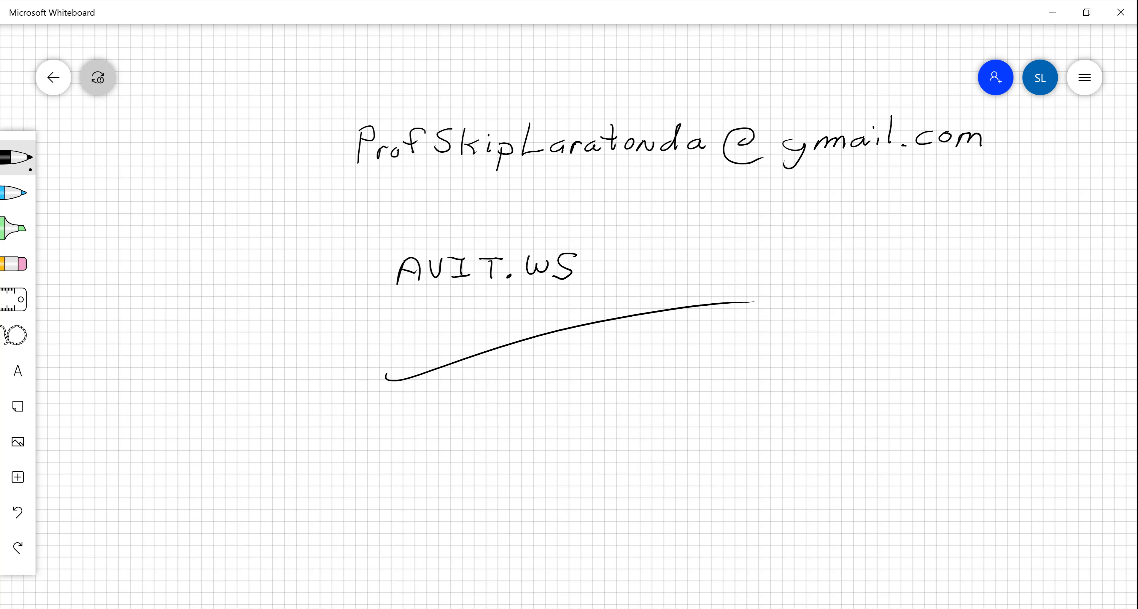